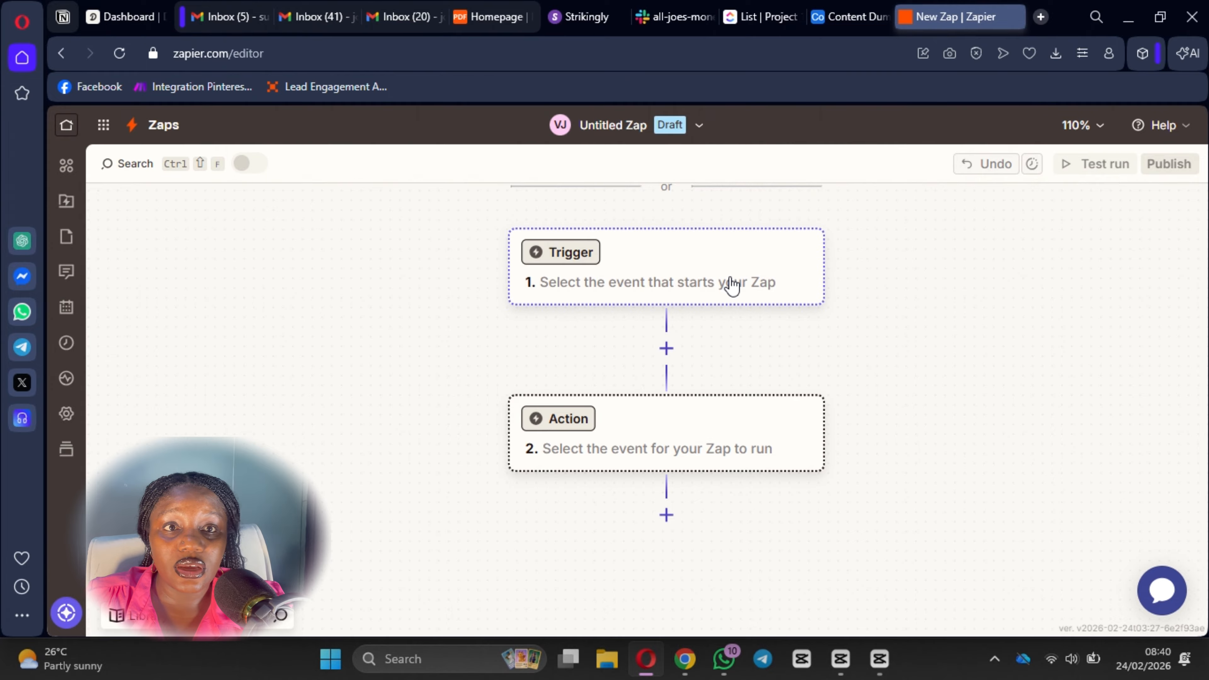
# Step: Search the app catalogue for Tally and choose it as the Zap's trigger app
pyautogui.click(633, 282)
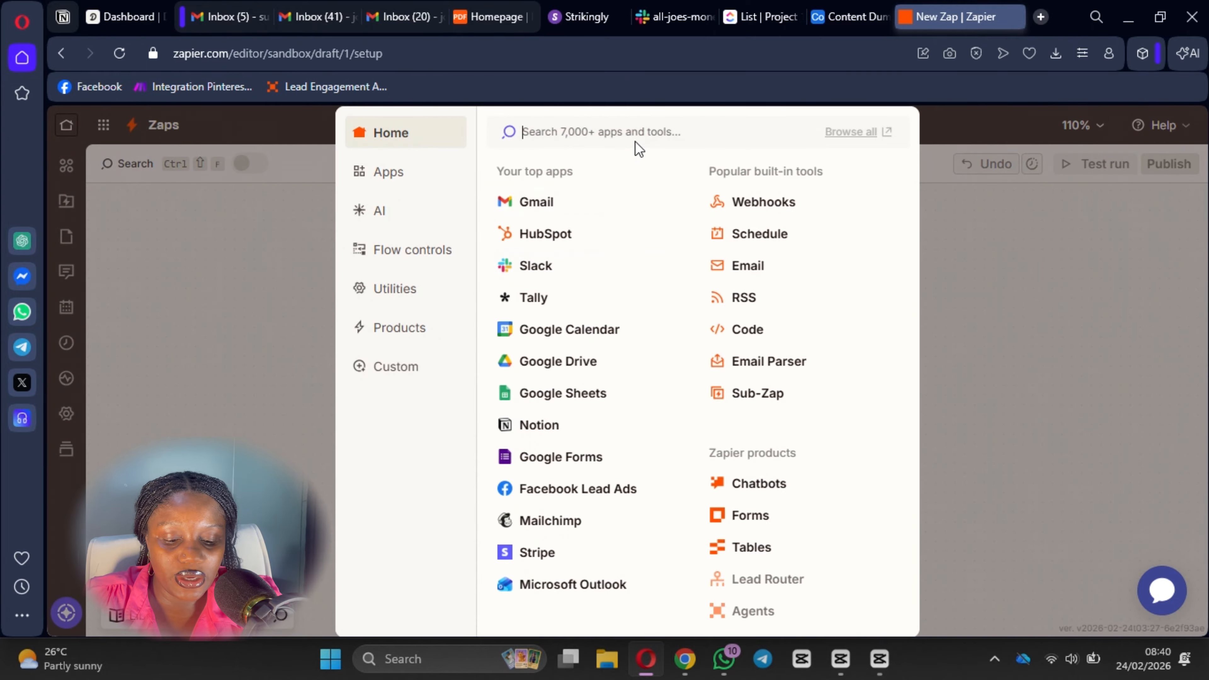
pyautogui.write('tall')
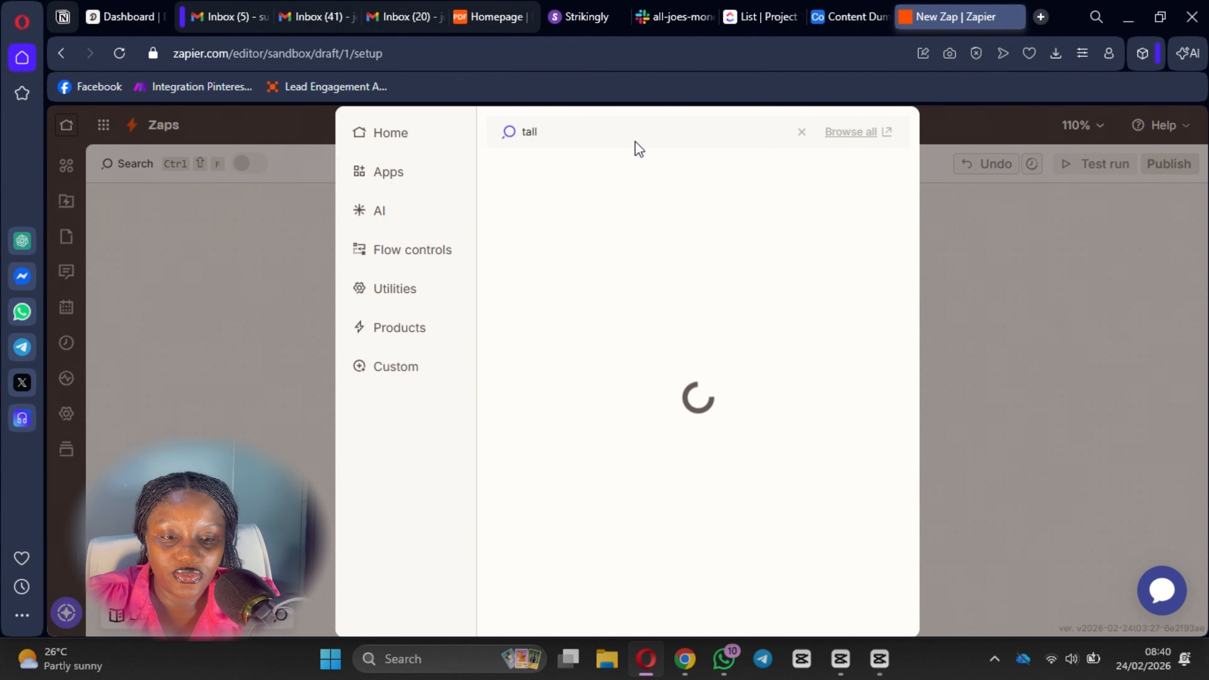
pyautogui.write('yf')
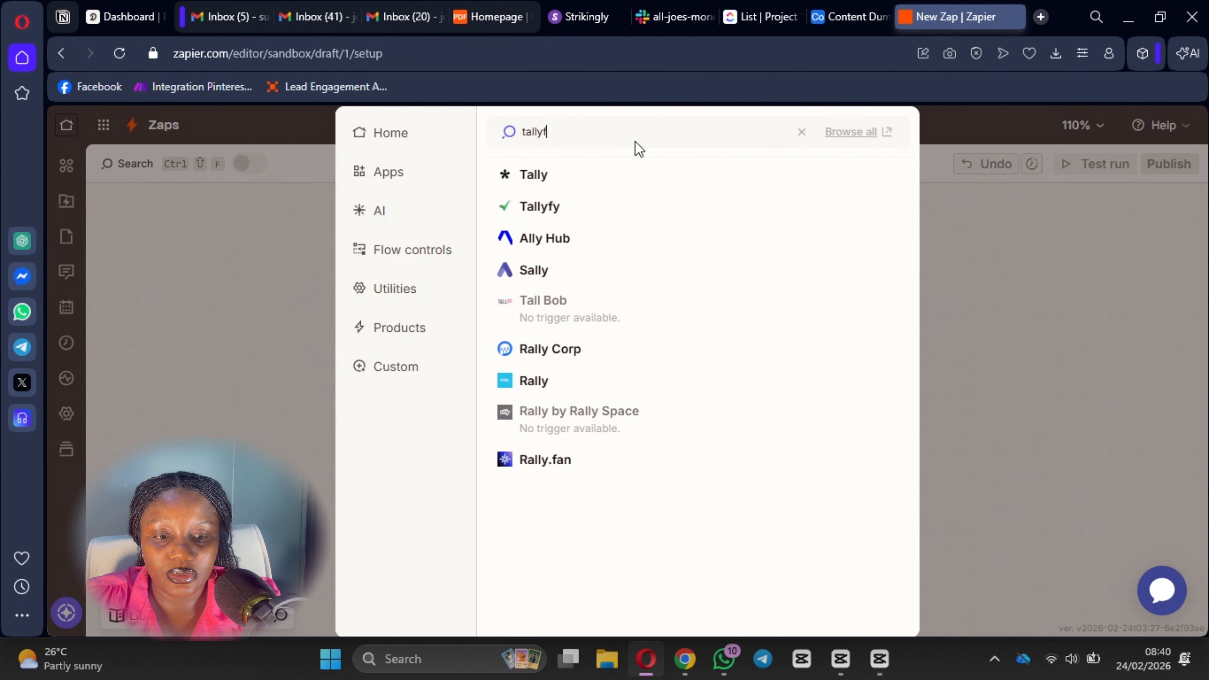
pyautogui.write('orm')
pyautogui.press('BackSpace')
pyautogui.press('BackSpace')
pyautogui.press('BackSpace')
pyautogui.press('BackSpace')
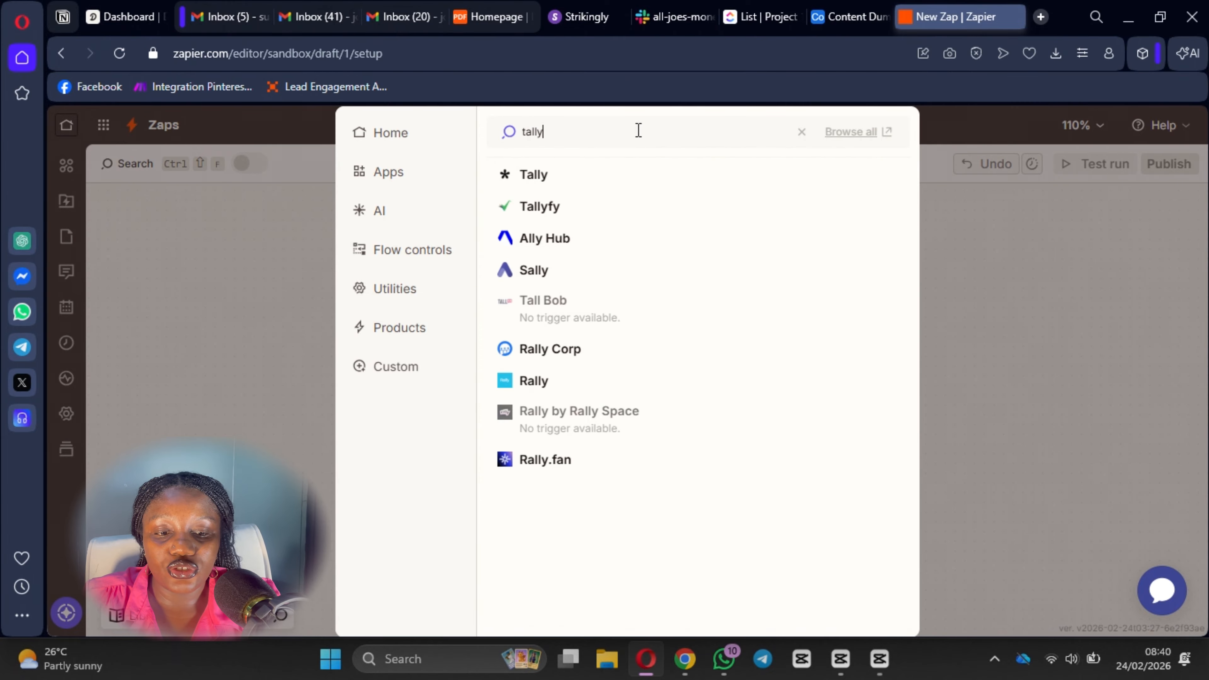
pyautogui.click(596, 188)
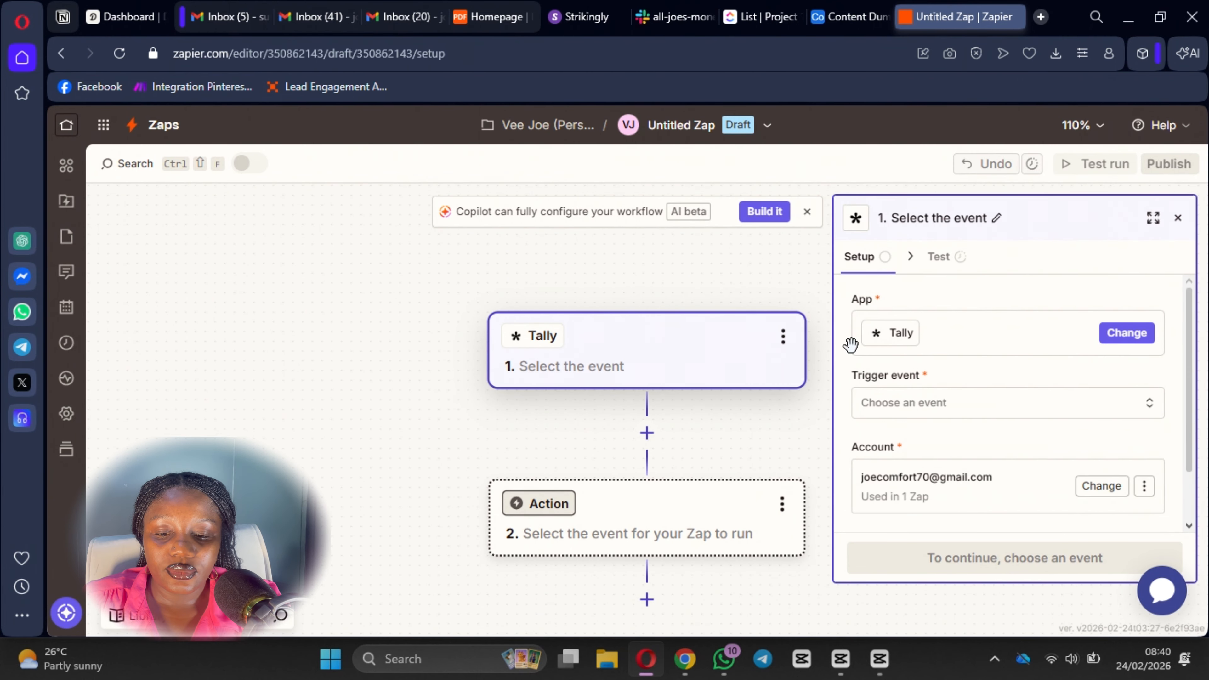
# Step: Set the Tally trigger event to New Submission and choose Enquiry Form as the form it watches
pyautogui.click(945, 413)
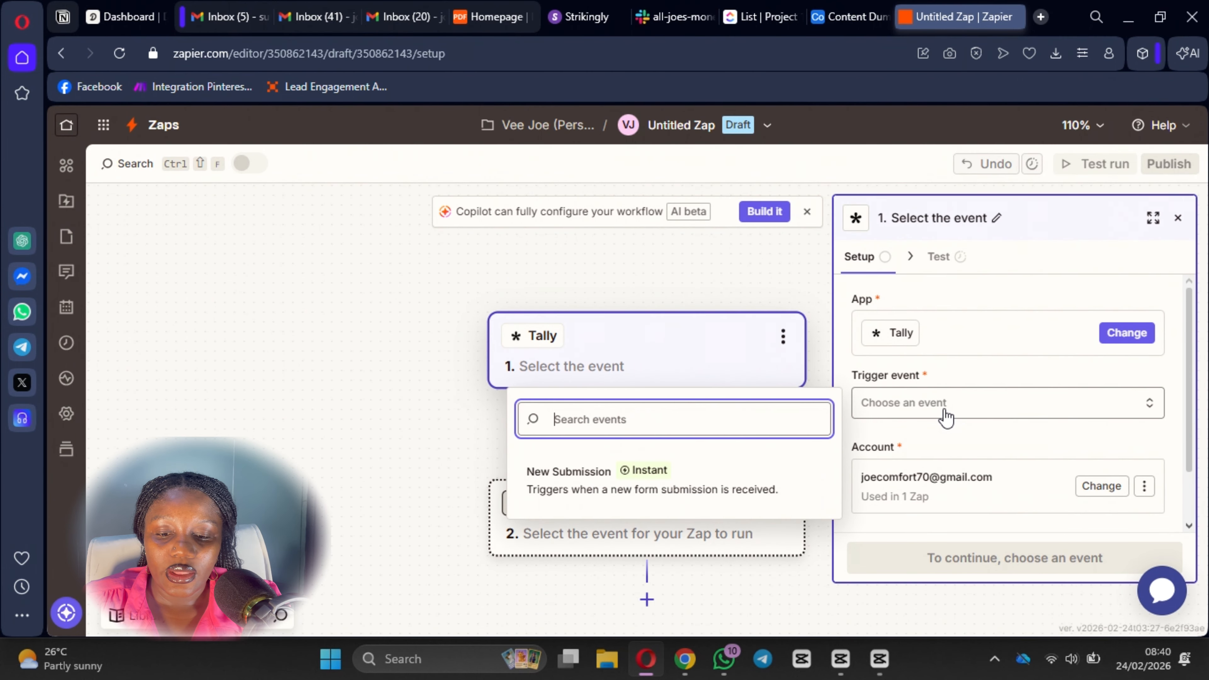
pyautogui.click(686, 491)
pyautogui.scroll(-2, 923, 421)
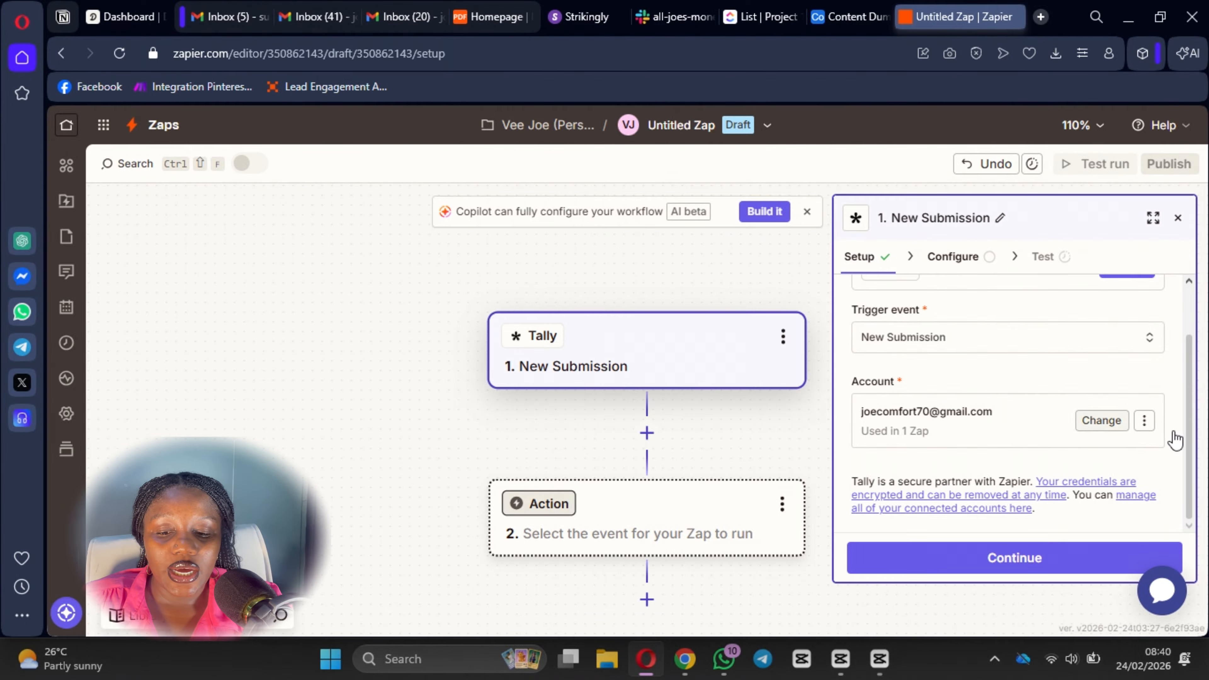
pyautogui.click(1012, 562)
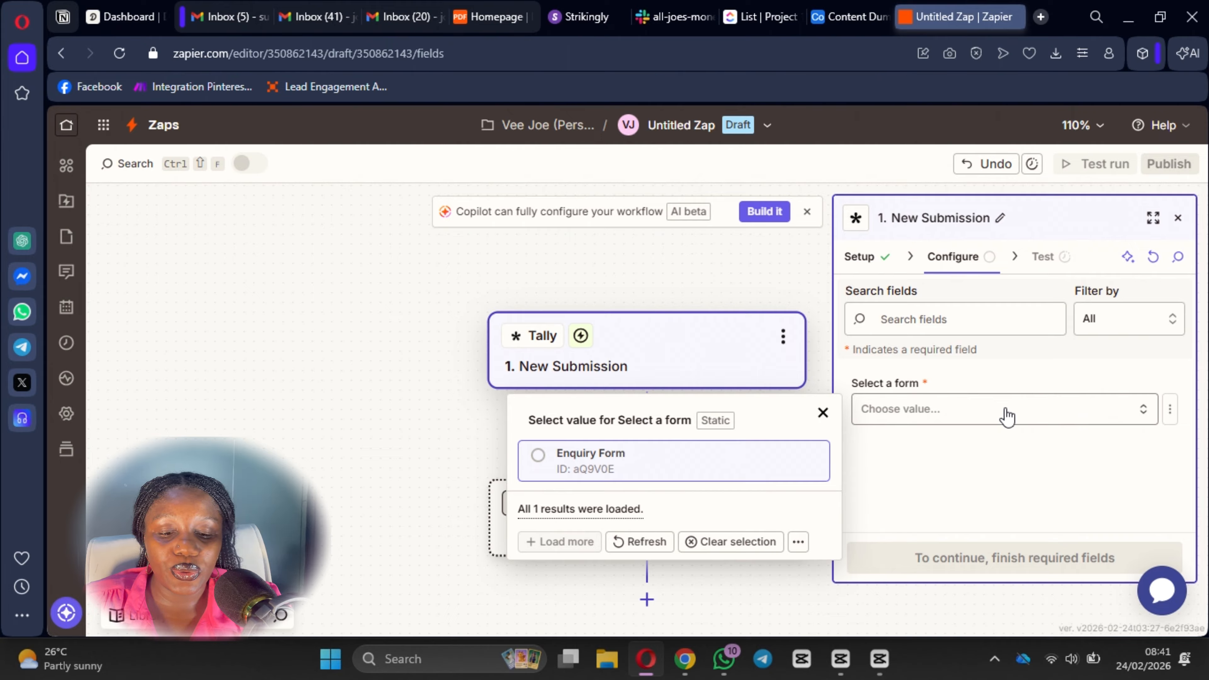
pyautogui.click(547, 457)
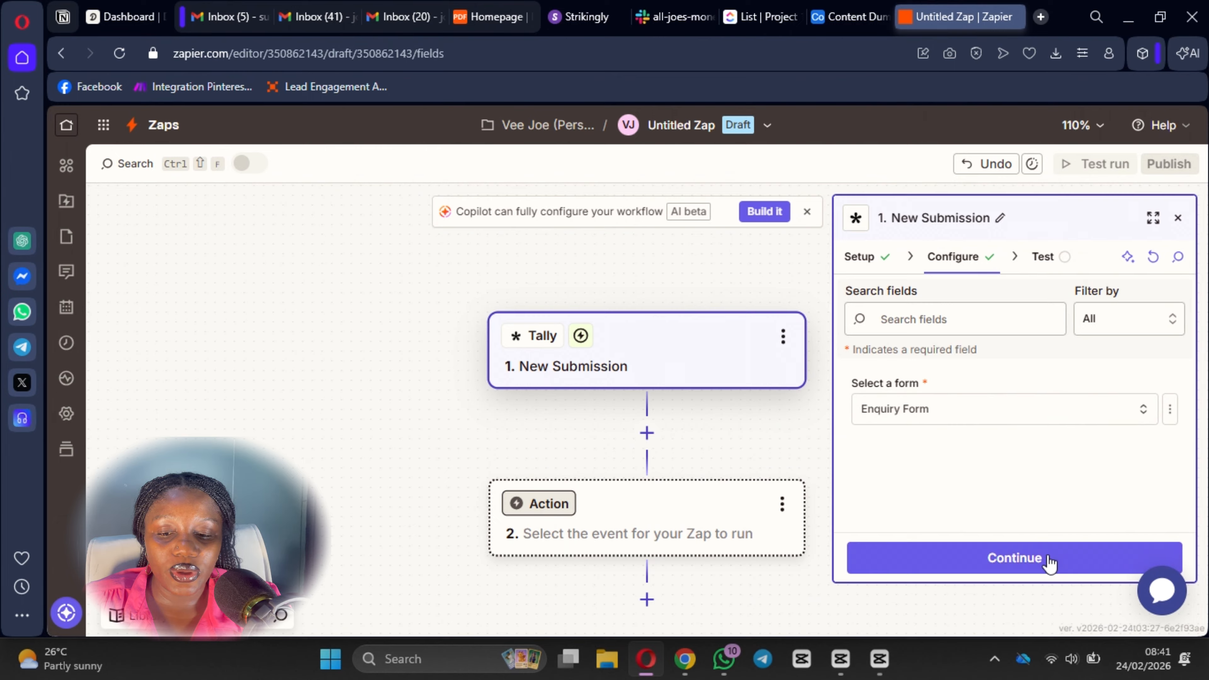
pyautogui.click(1050, 562)
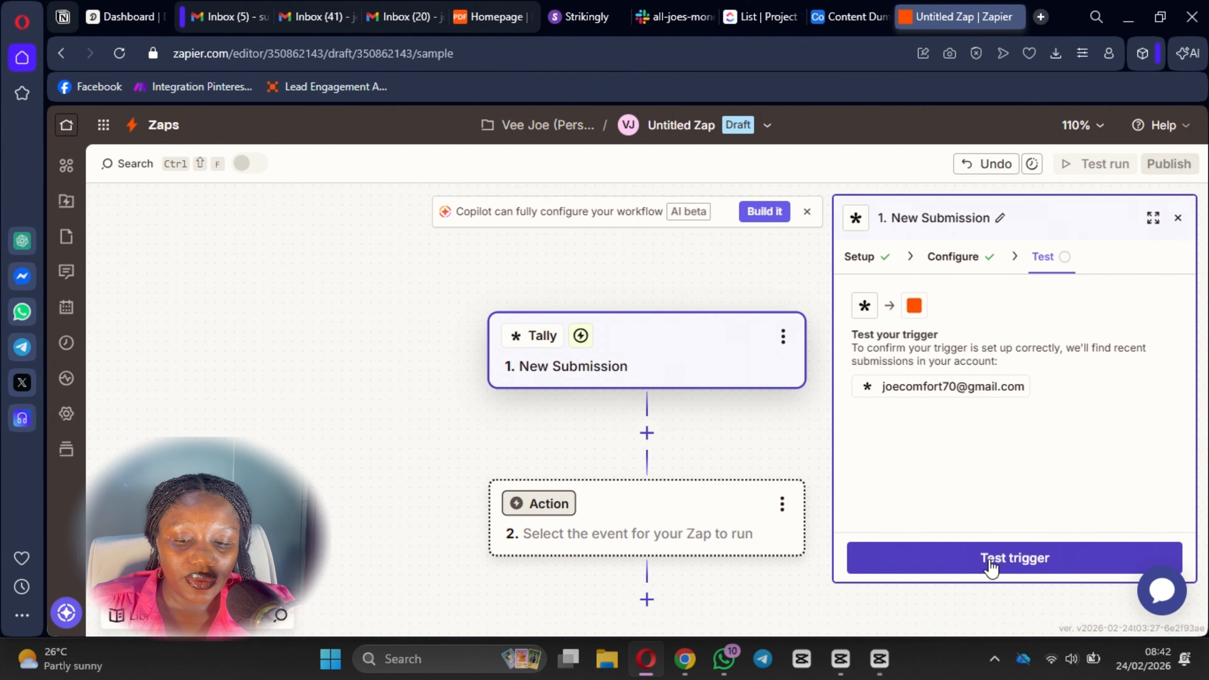
# Step: Test the Tally trigger and review the field values of the pulled submission record
pyautogui.click(1053, 569)
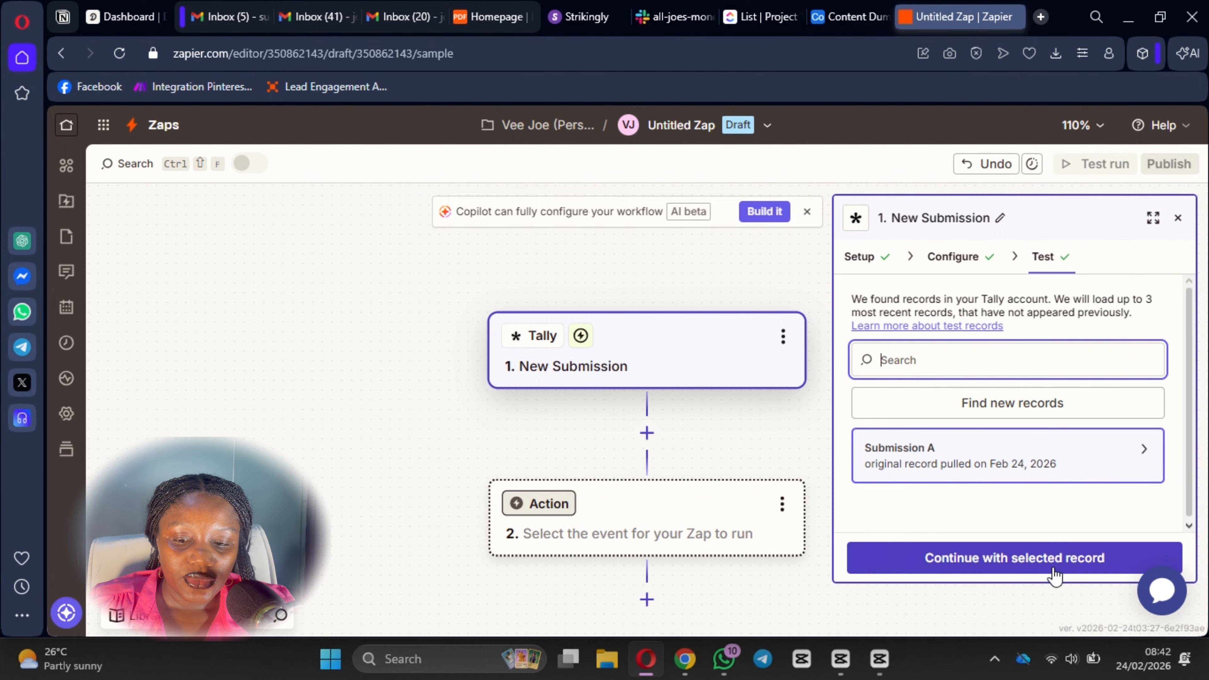
pyautogui.moveTo(1035, 476)
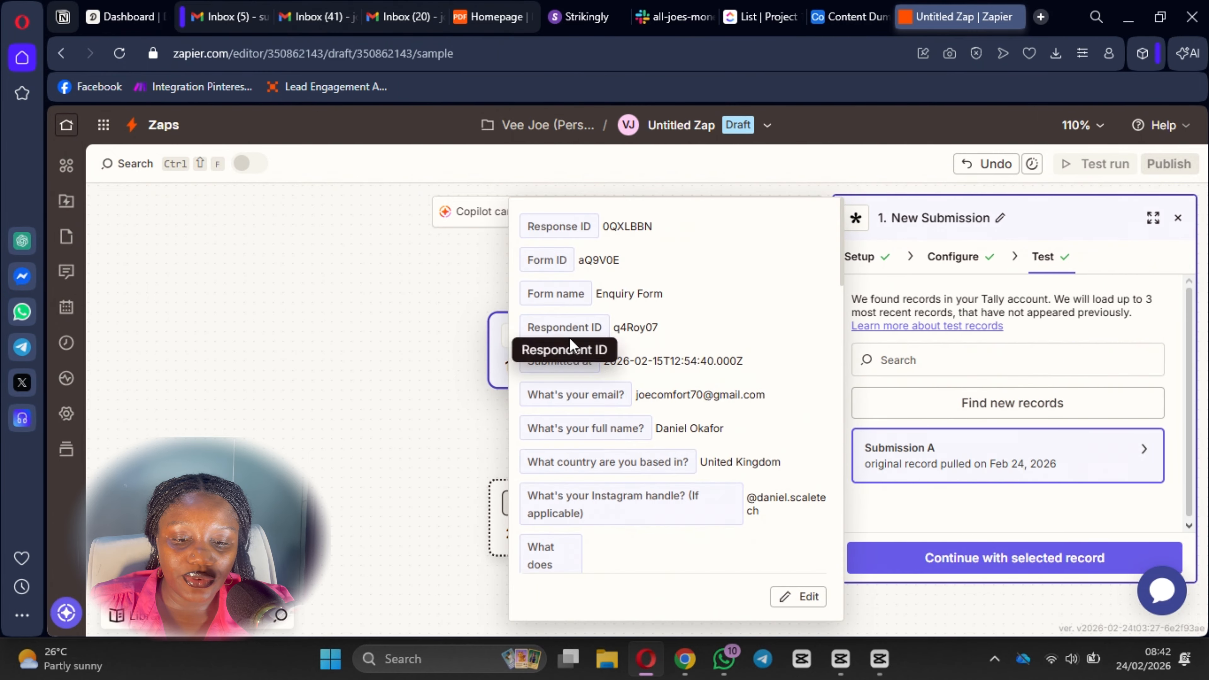
pyautogui.scroll(-15, 765, 393)
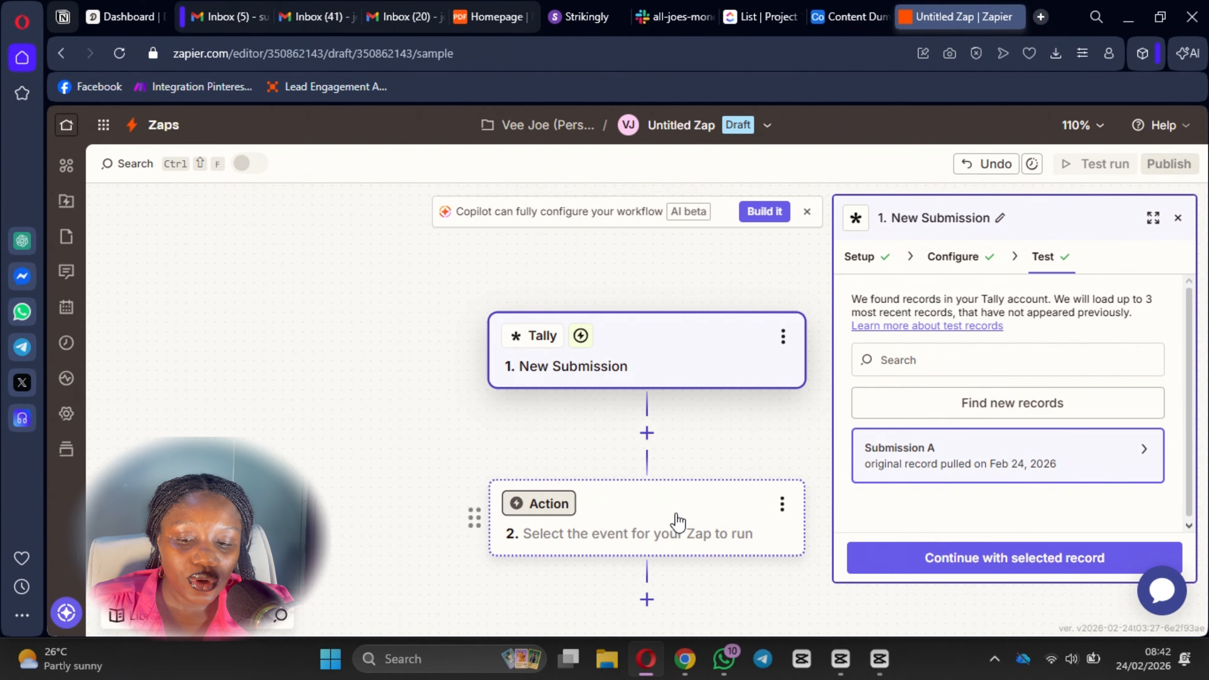
# Step: Add AI by Zapier as the Zap's action step and look over its prompt configuration
pyautogui.click(659, 526)
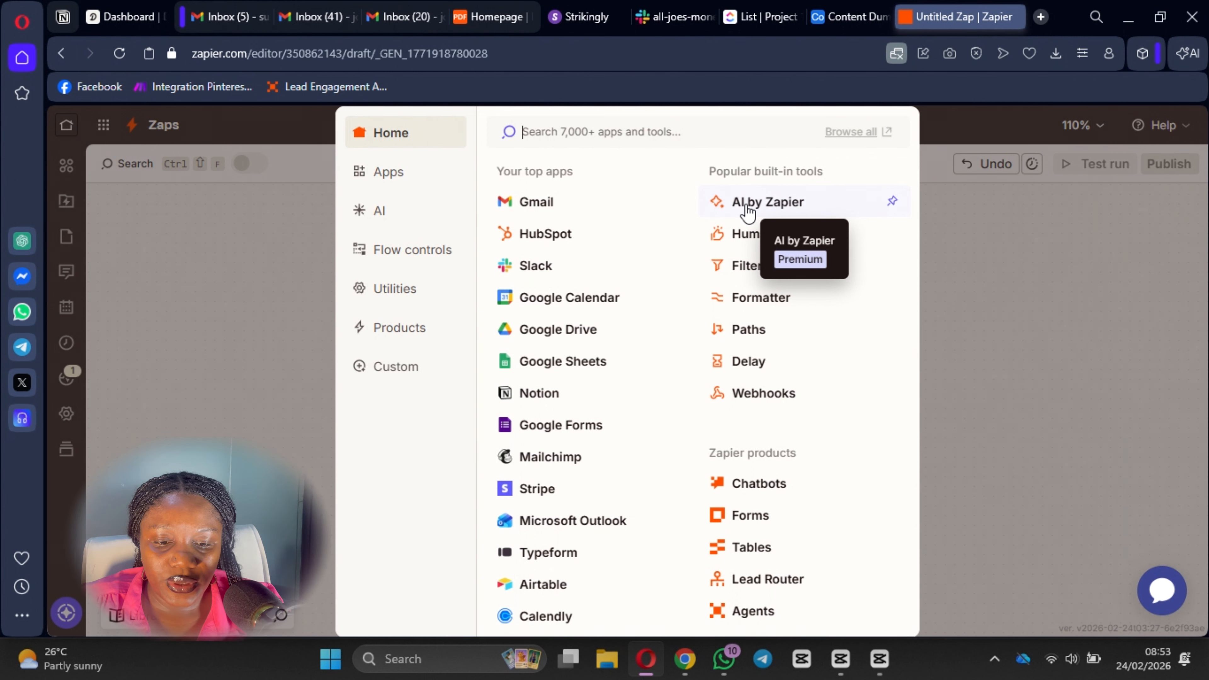
pyautogui.click(748, 205)
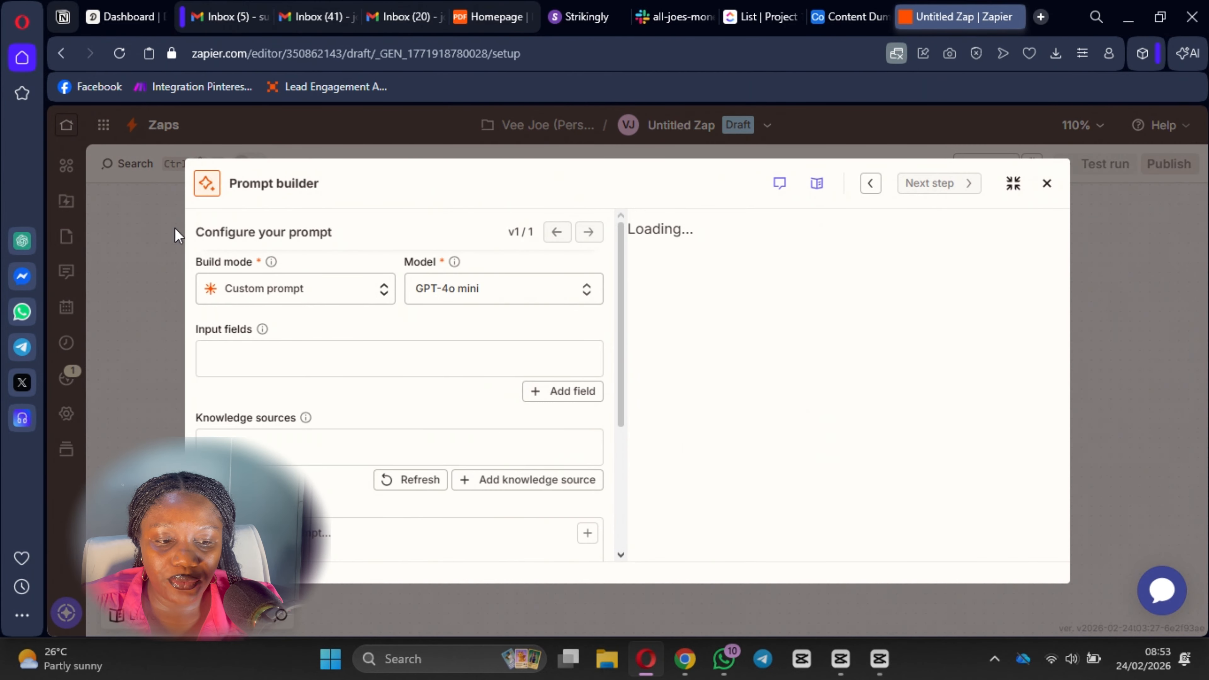
pyautogui.scroll(-4, 396, 343)
pyautogui.scroll(4, 306, 419)
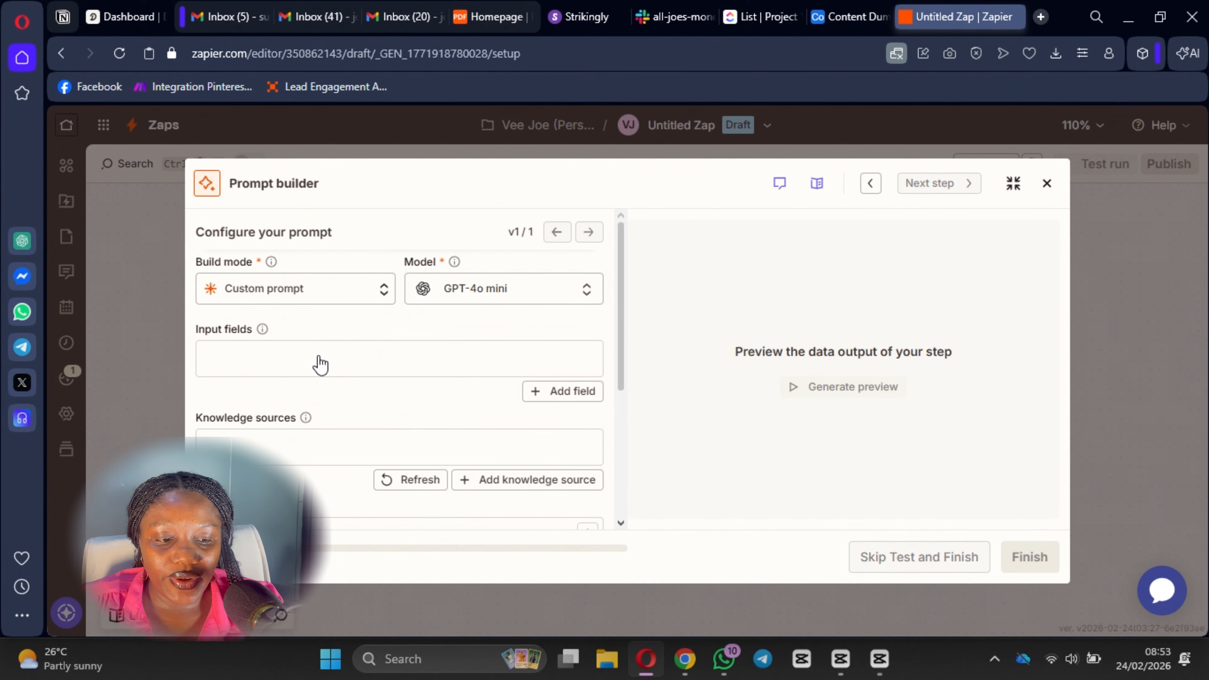
pyautogui.scroll(-2, 347, 339)
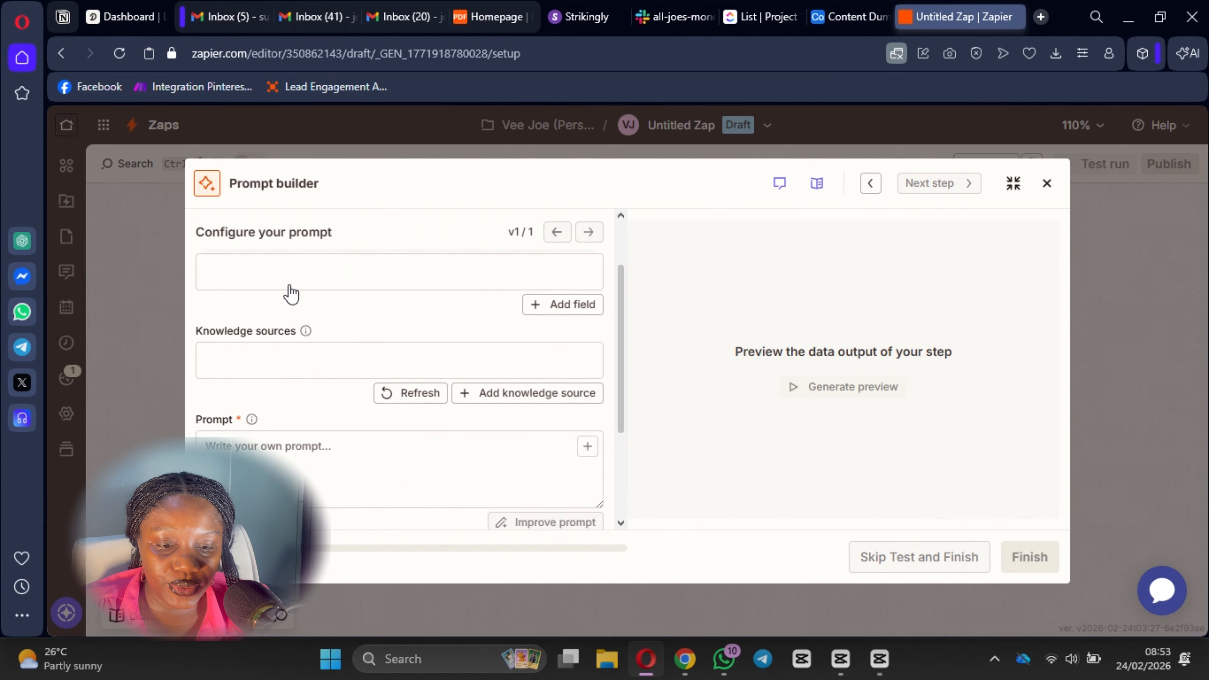
pyautogui.scroll(2, 286, 289)
# Step: Add a text input field named Name to the prompt, mapped to the Tally answer "What's your full name?", and save it
pyautogui.click(285, 359)
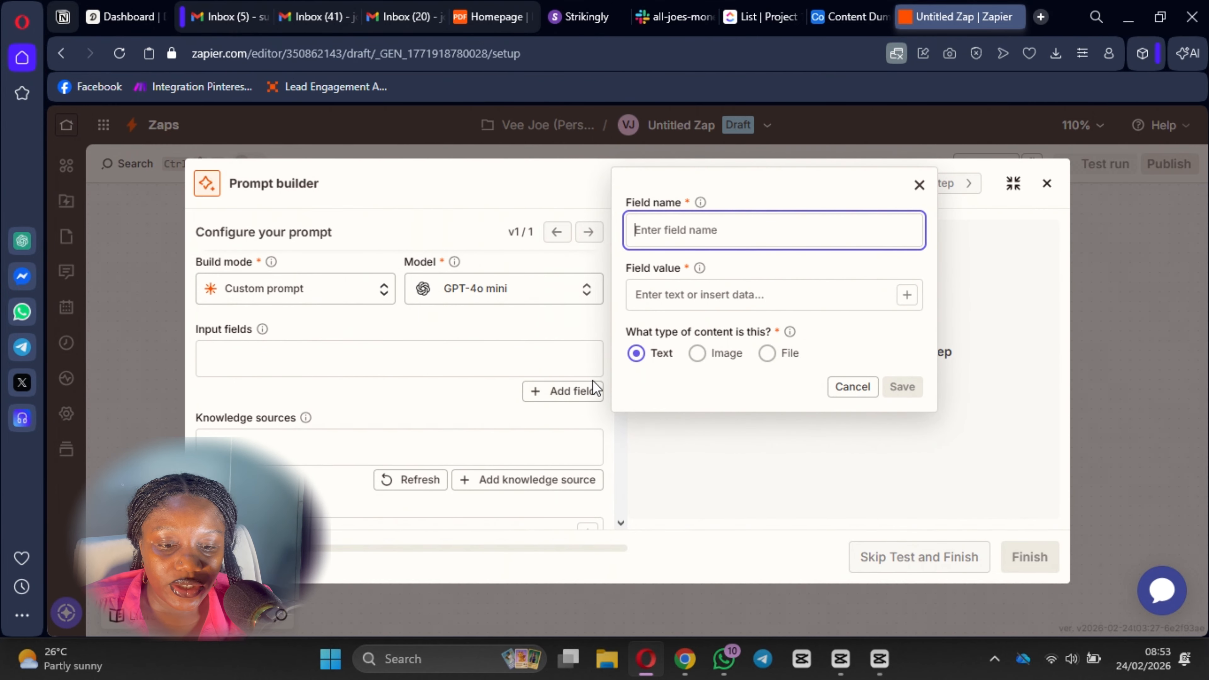
pyautogui.click(570, 392)
pyautogui.click(569, 392)
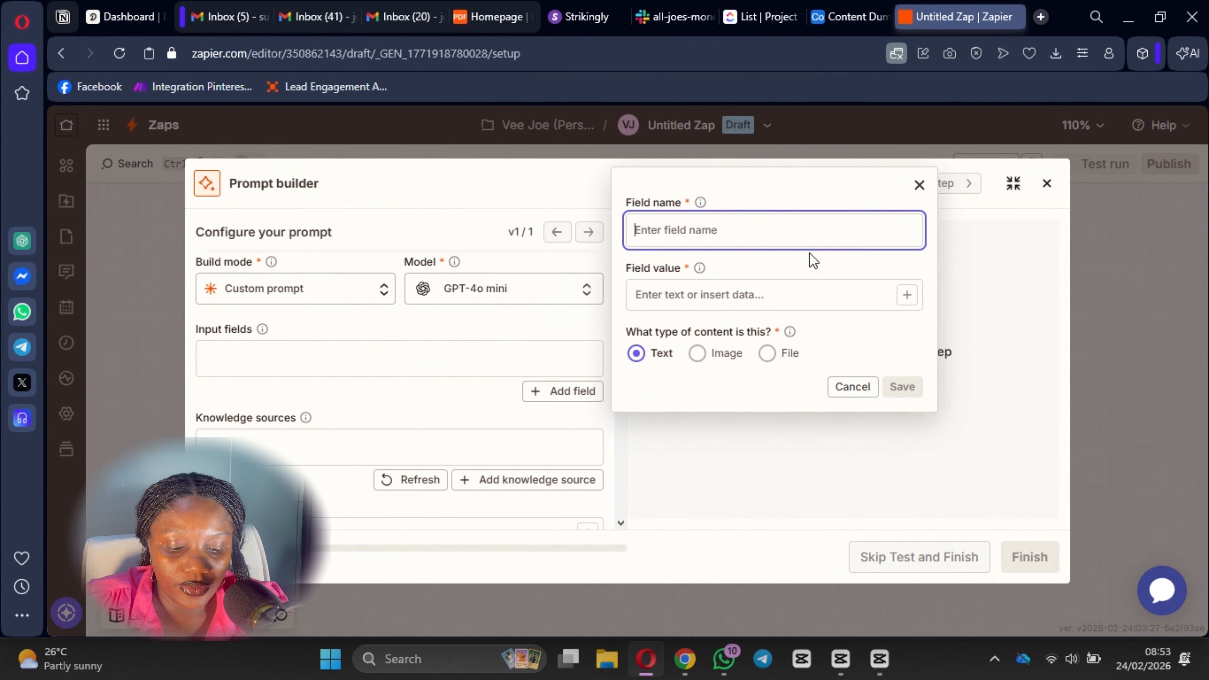
pyautogui.write('Name')
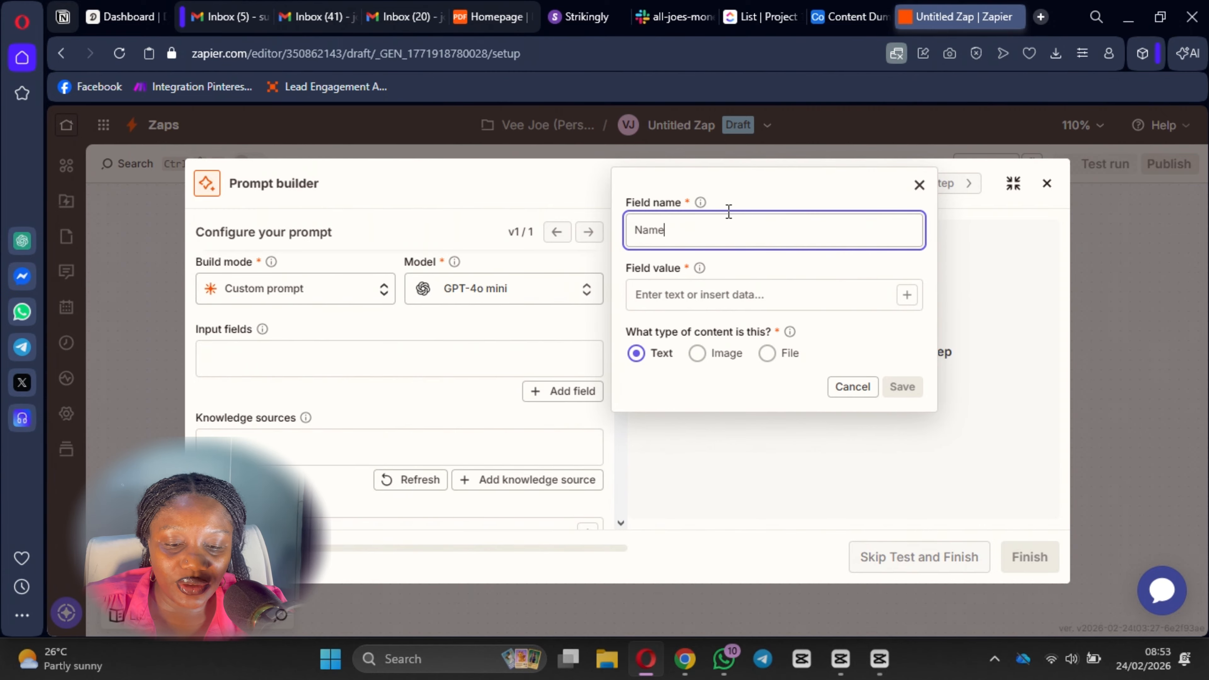
pyautogui.click(906, 295)
pyautogui.scroll(-5, 513, 445)
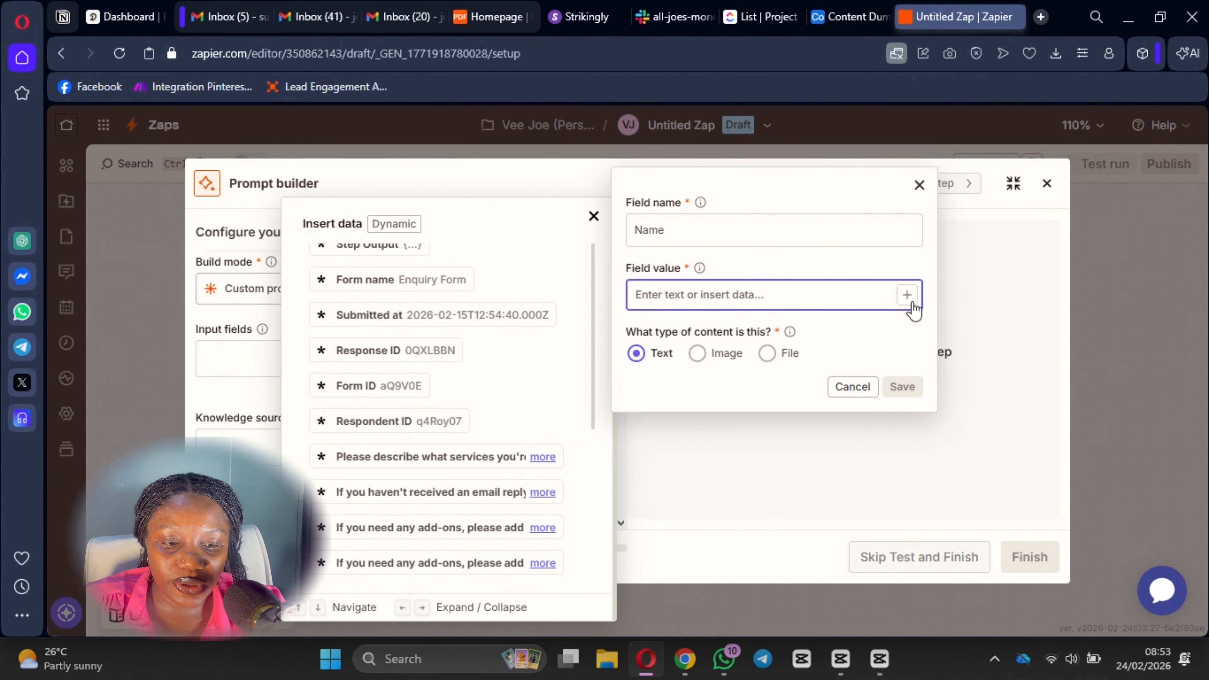
pyautogui.scroll(-3, 399, 370)
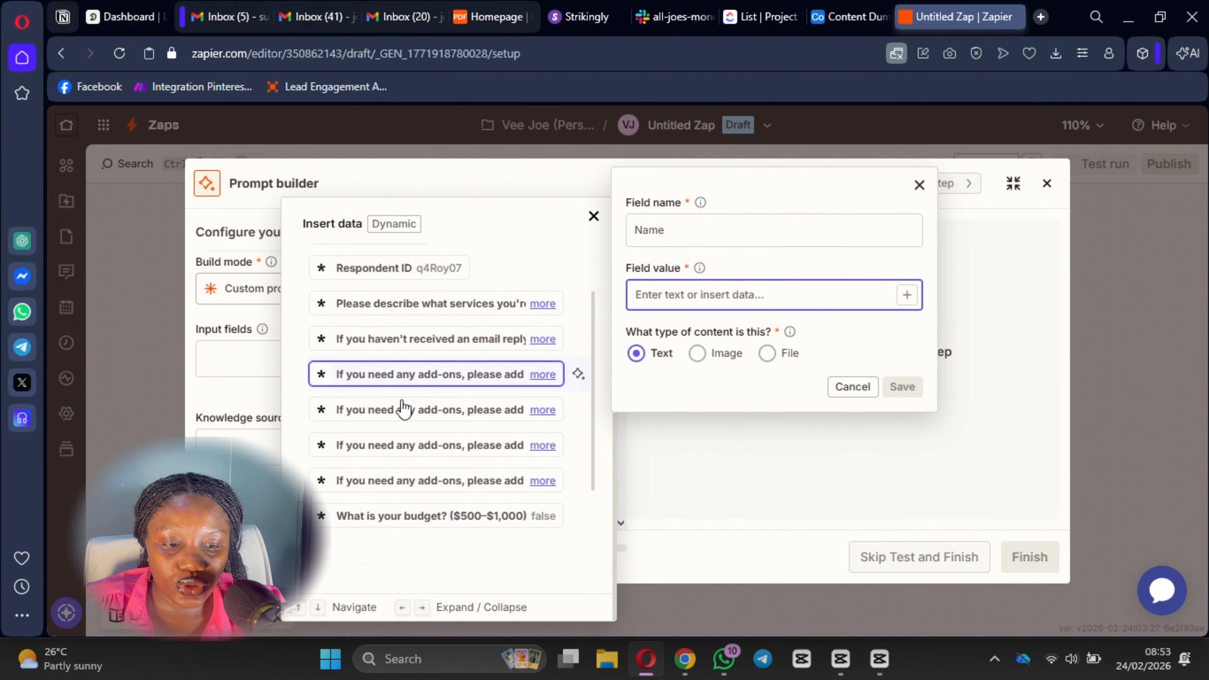
pyautogui.scroll(4, 402, 409)
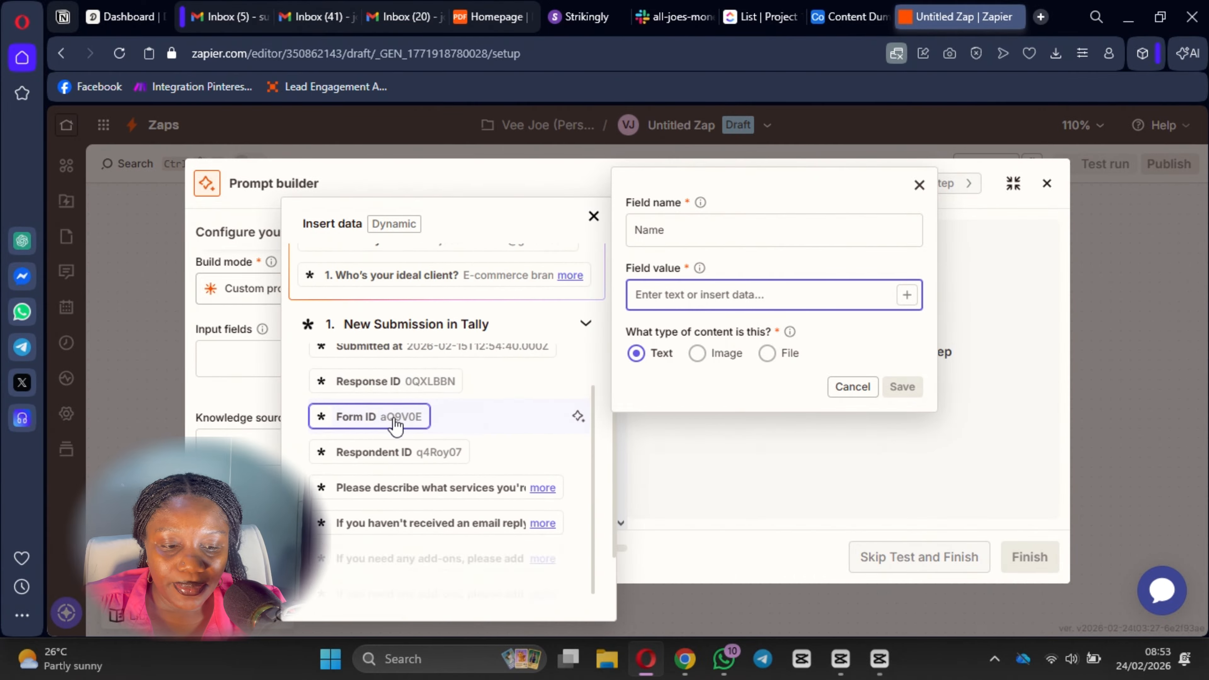
pyautogui.scroll(3, 393, 419)
pyautogui.scroll(-6, 404, 410)
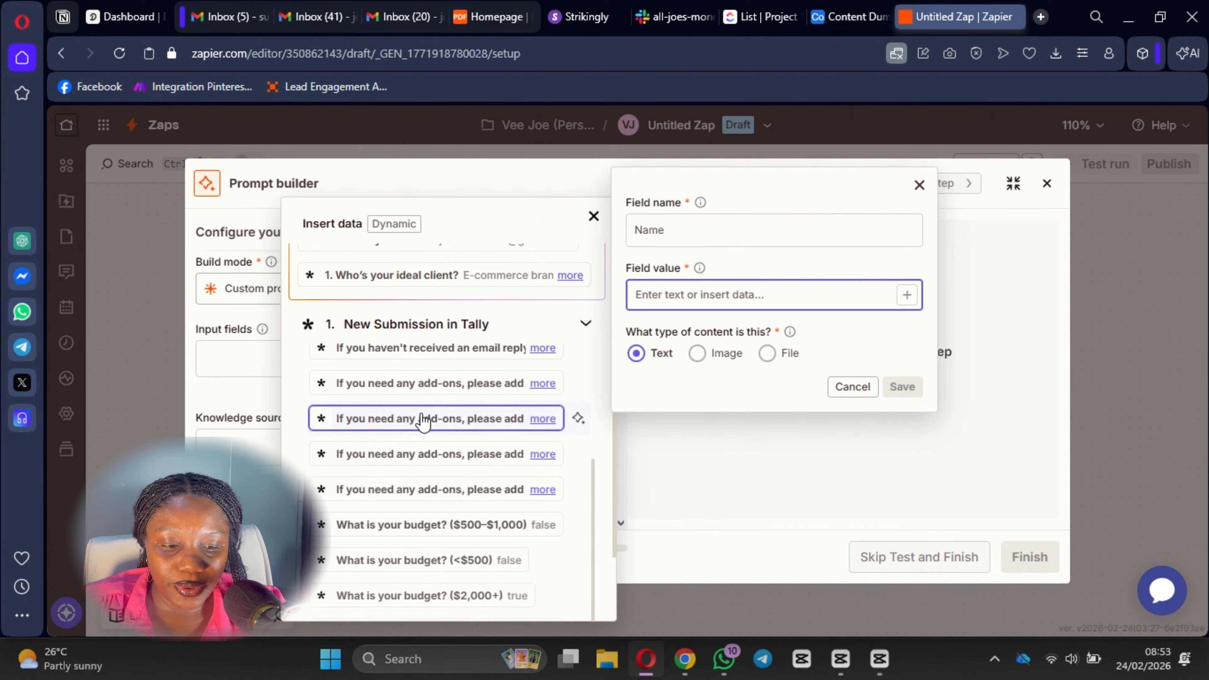
pyautogui.scroll(-5, 422, 422)
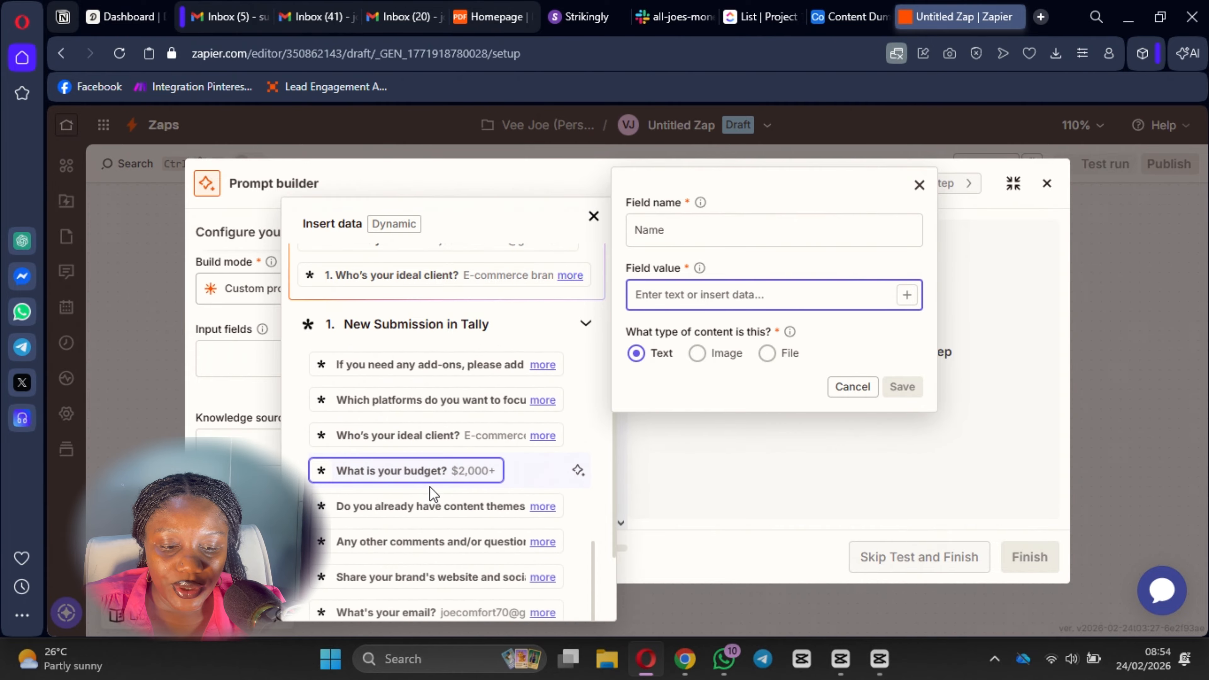
pyautogui.scroll(-3, 471, 498)
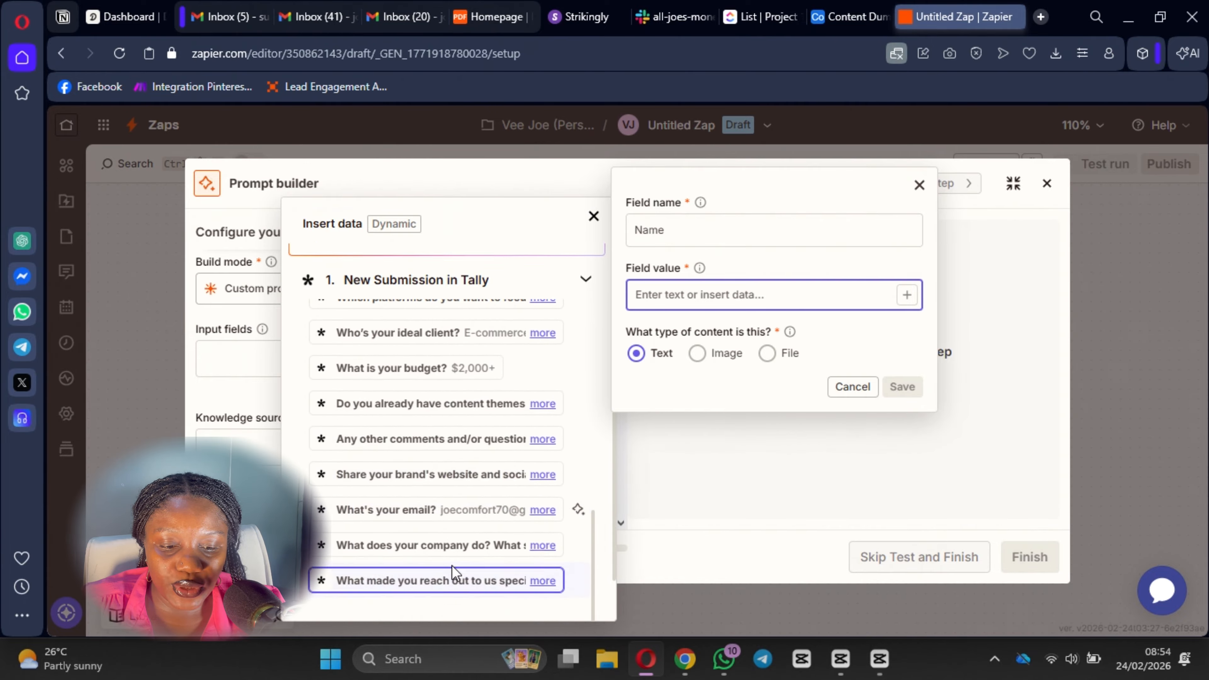
pyautogui.scroll(-3, 476, 500)
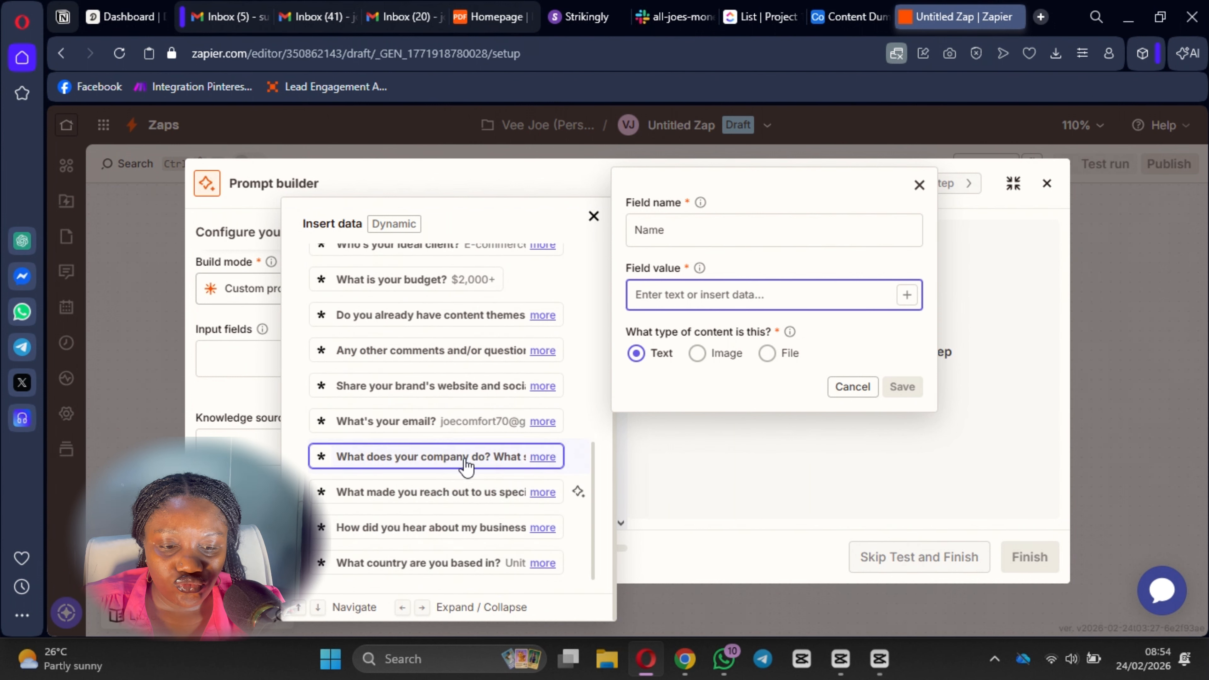
pyautogui.scroll(10, 471, 462)
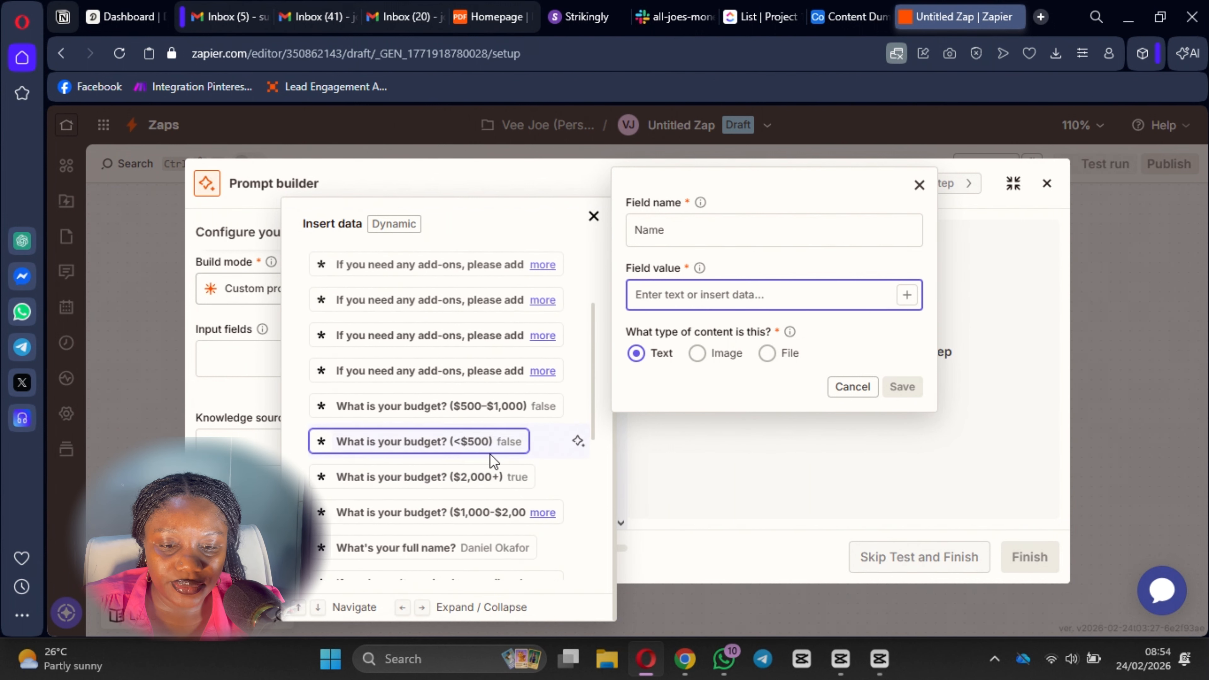
pyautogui.scroll(-2, 492, 460)
pyautogui.click(476, 459)
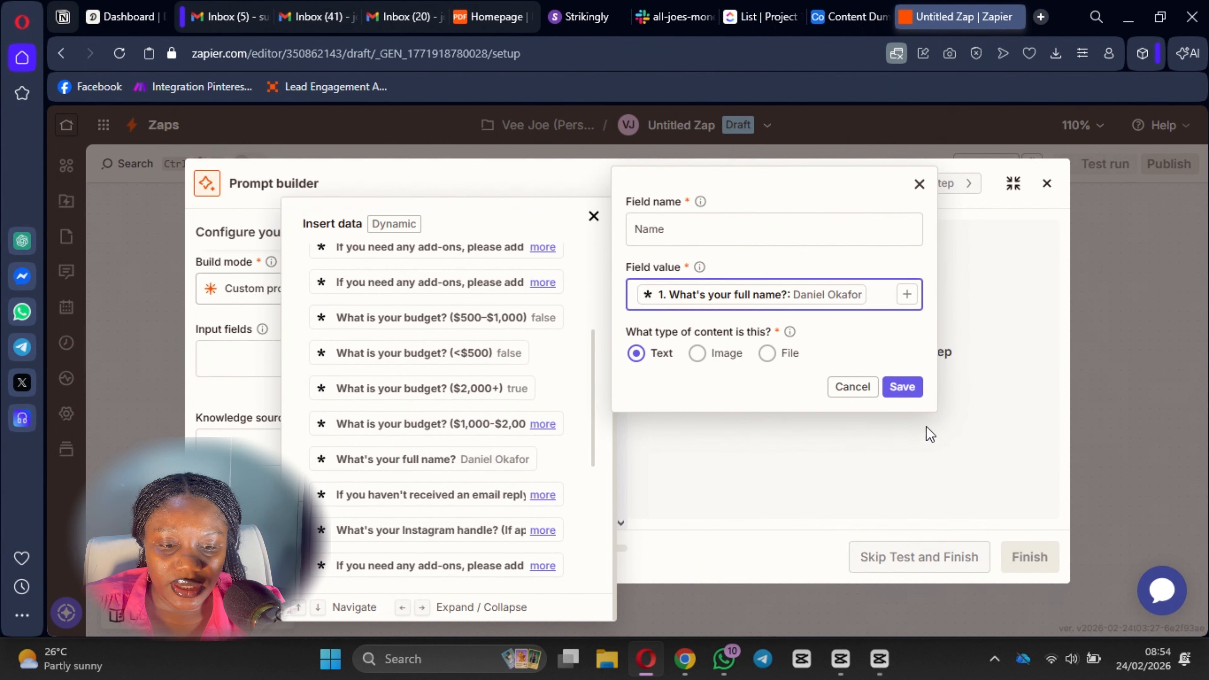
pyautogui.click(902, 387)
# Step: Add a text input field named Email to the prompt, mapped to the Tally answer "What's your email?", and save it
pyautogui.click(562, 399)
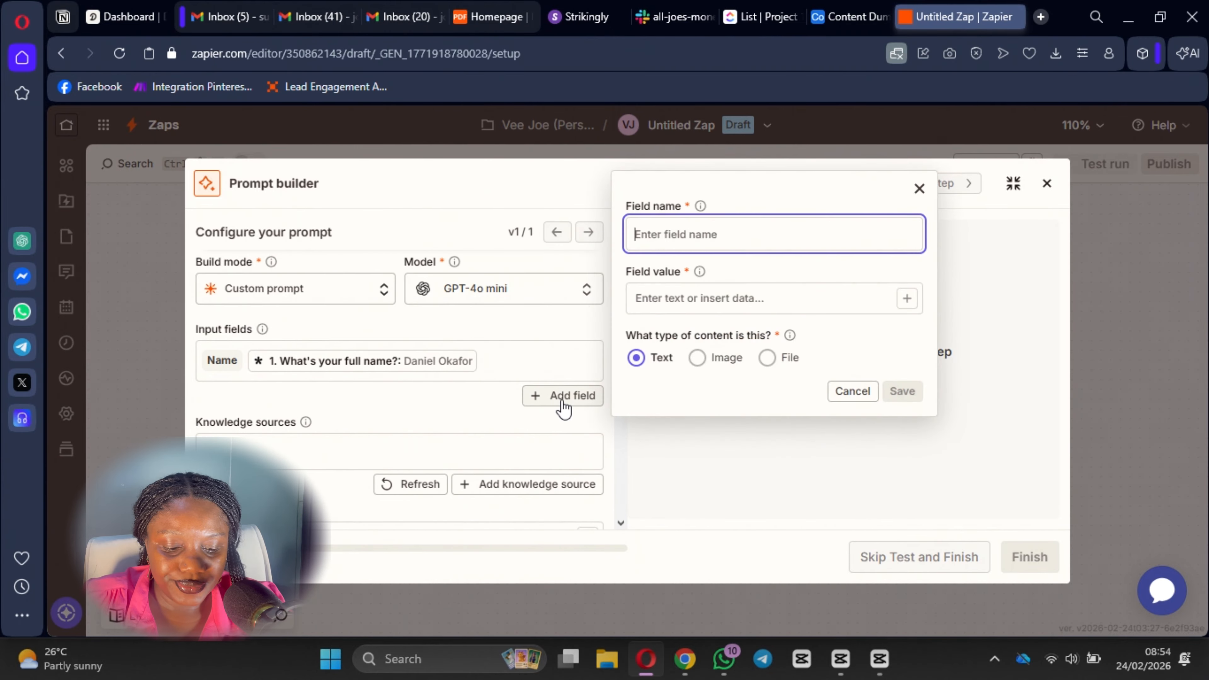
pyautogui.write('EMail')
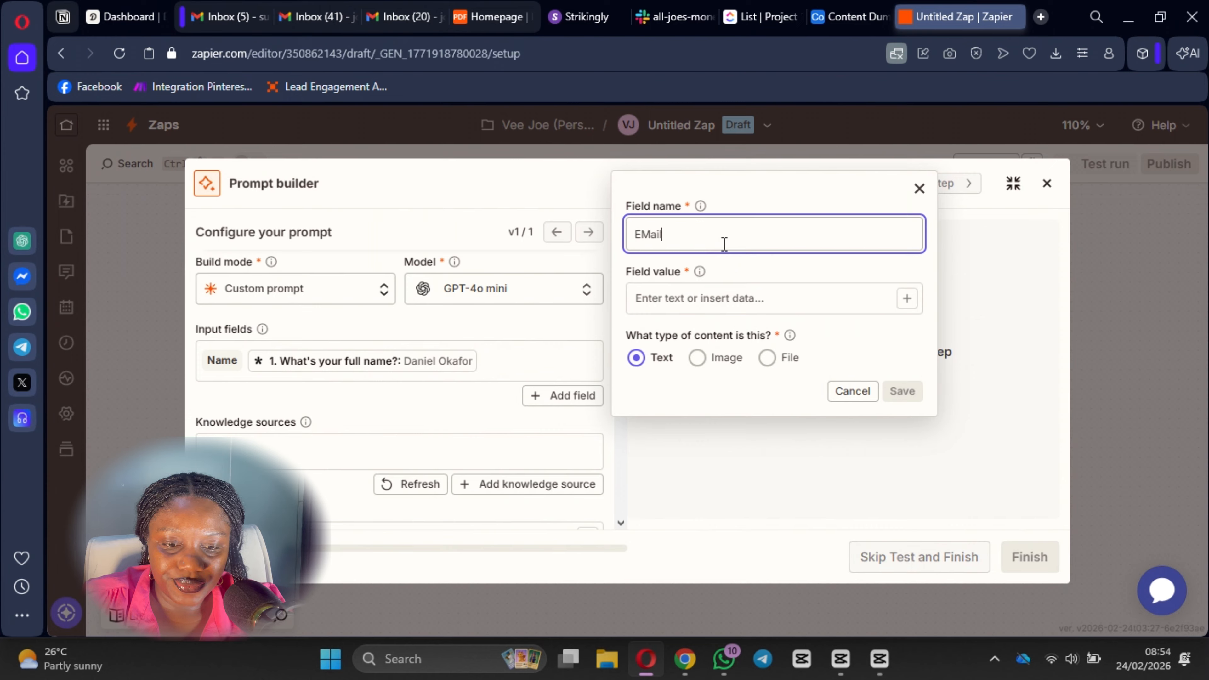
pyautogui.press('BackSpace')
pyautogui.press('BackSpace')
pyautogui.press('BackSpace')
pyautogui.press('BackSpace')
pyautogui.write('mai')
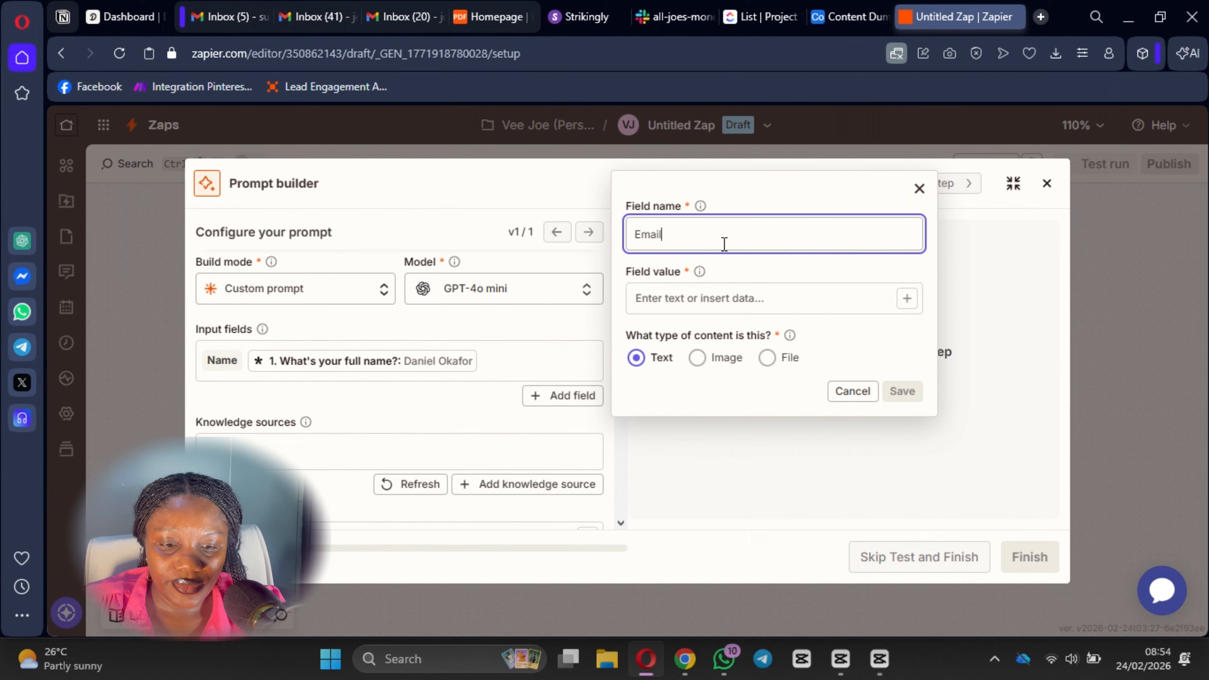
pyautogui.click(907, 298)
pyautogui.scroll(-5, 443, 457)
pyautogui.scroll(-8, 460, 485)
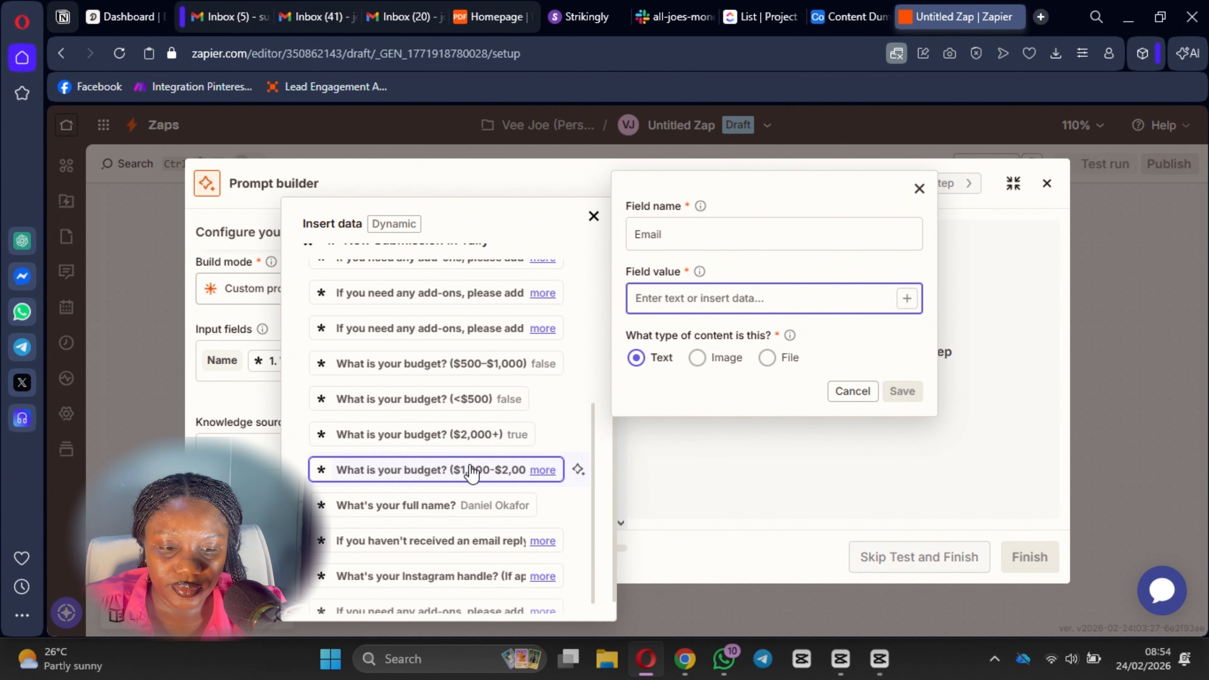
pyautogui.scroll(-3, 492, 527)
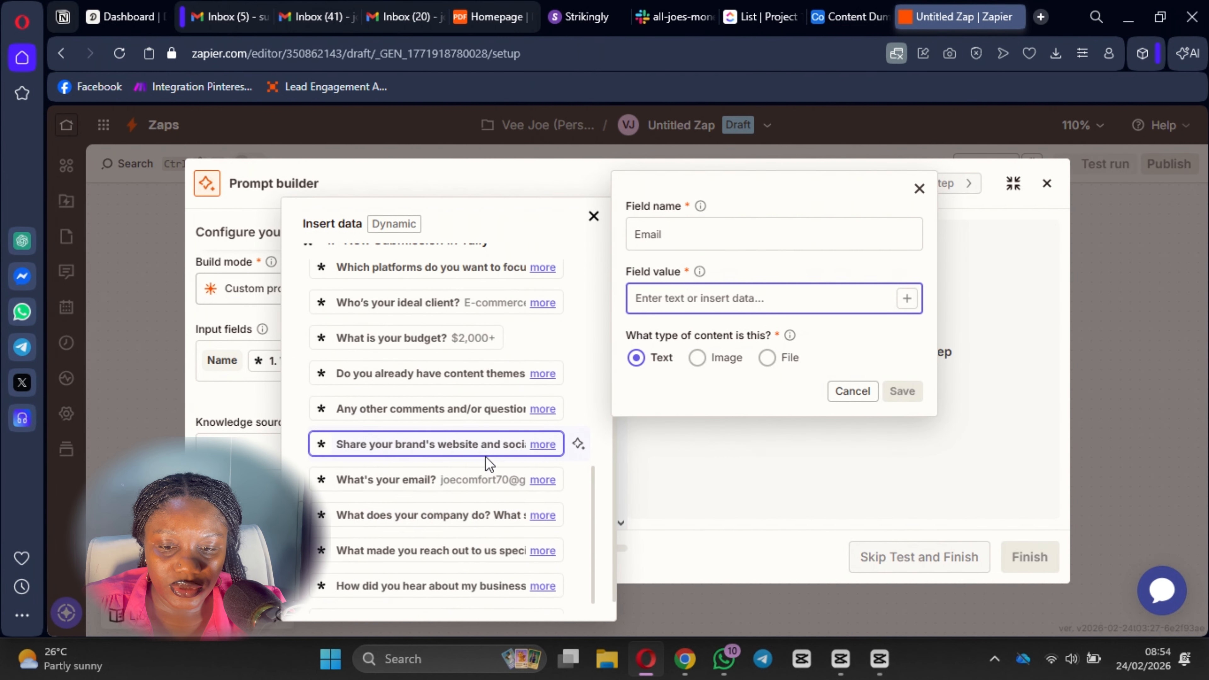
pyautogui.click(486, 480)
pyautogui.click(889, 393)
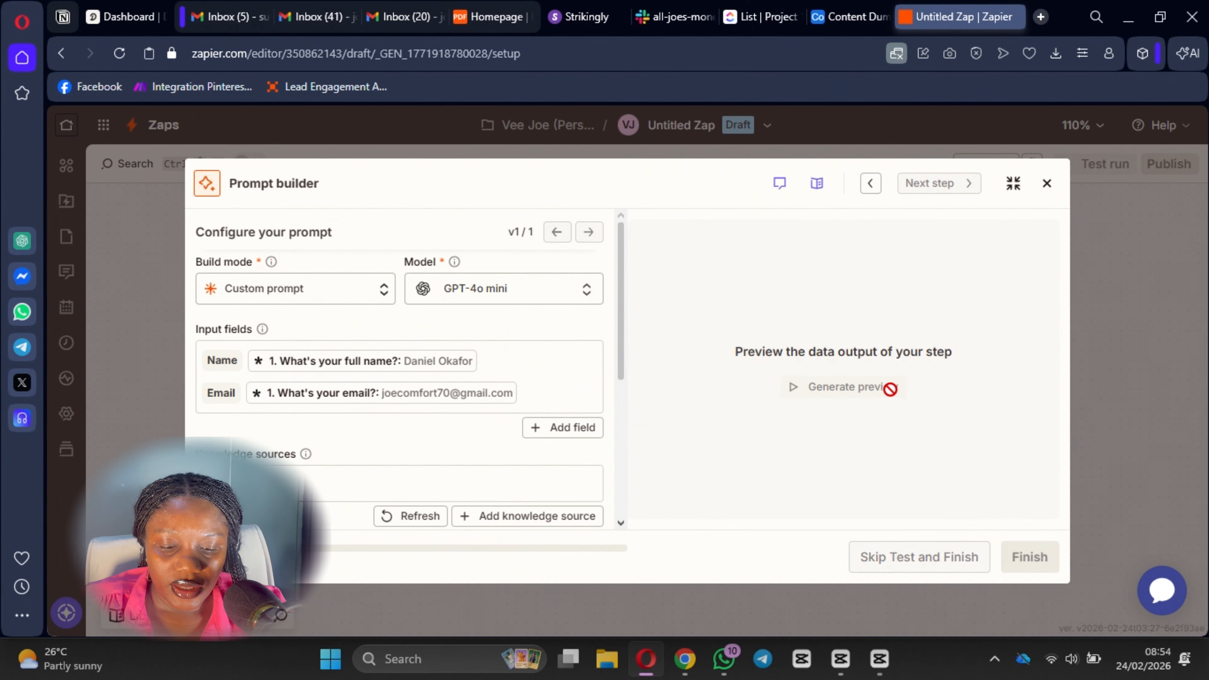
# Step: Add a text input field named Budget, mapped to all four "What is your budget?" range answers, and save it
pyautogui.click(562, 427)
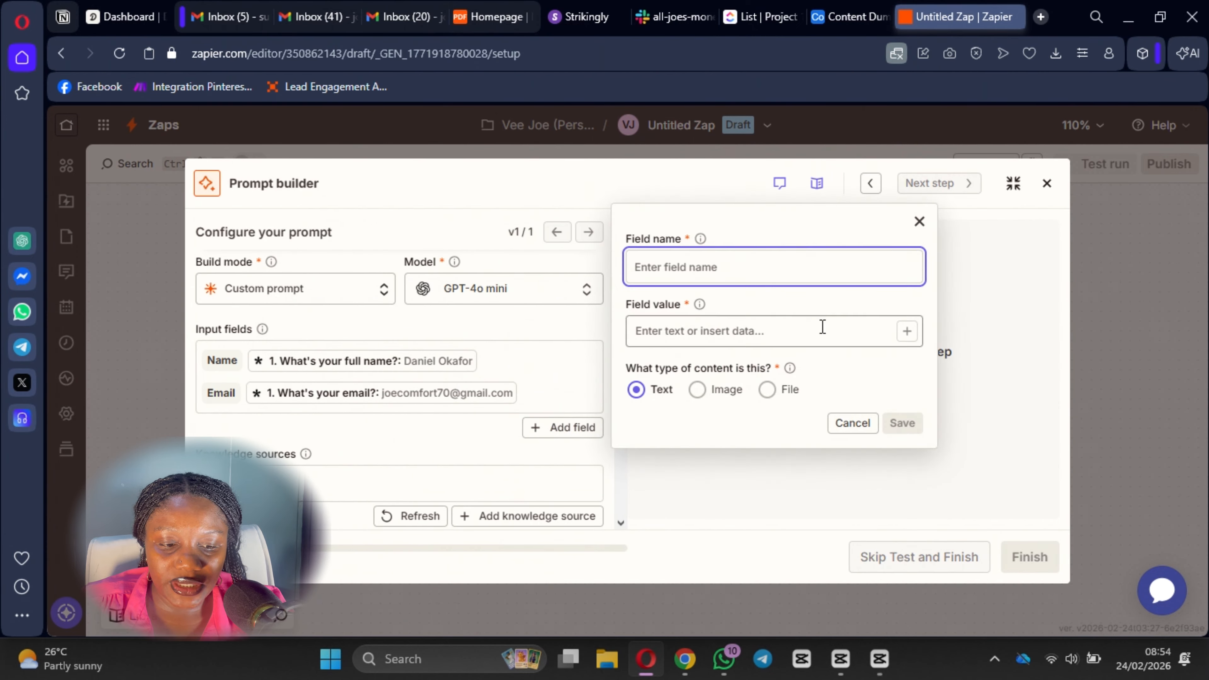
pyautogui.click(907, 331)
pyautogui.scroll(-5, 503, 495)
pyautogui.scroll(-5, 504, 495)
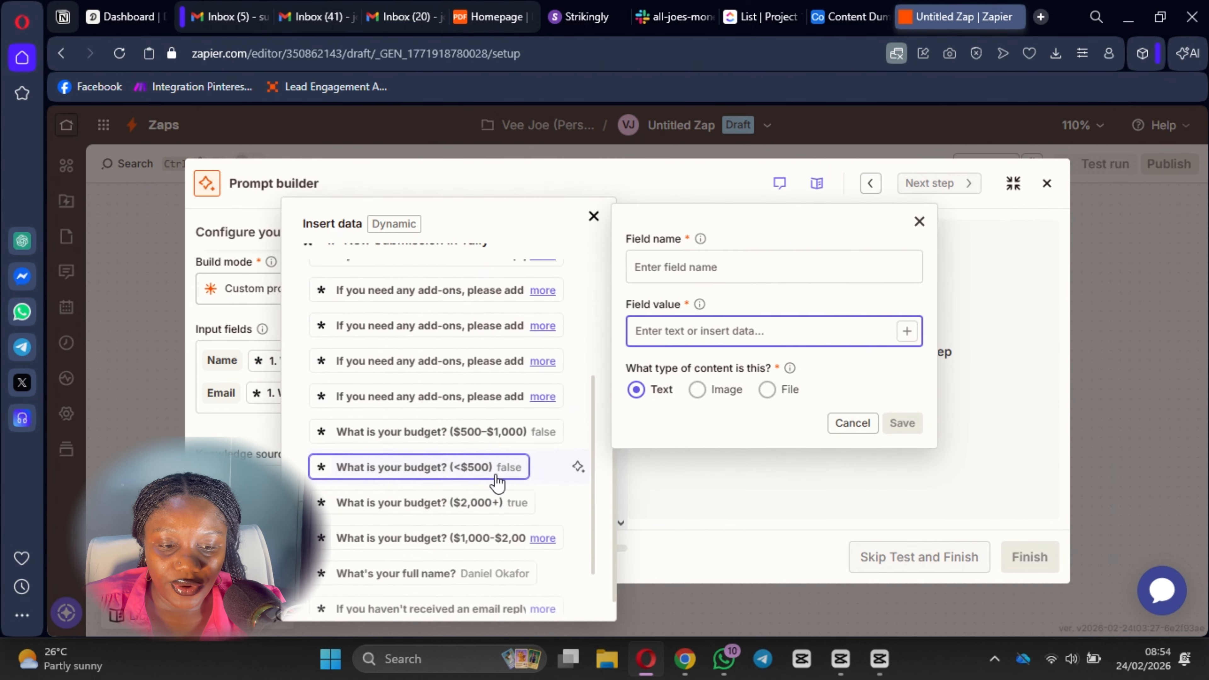
pyautogui.click(495, 457)
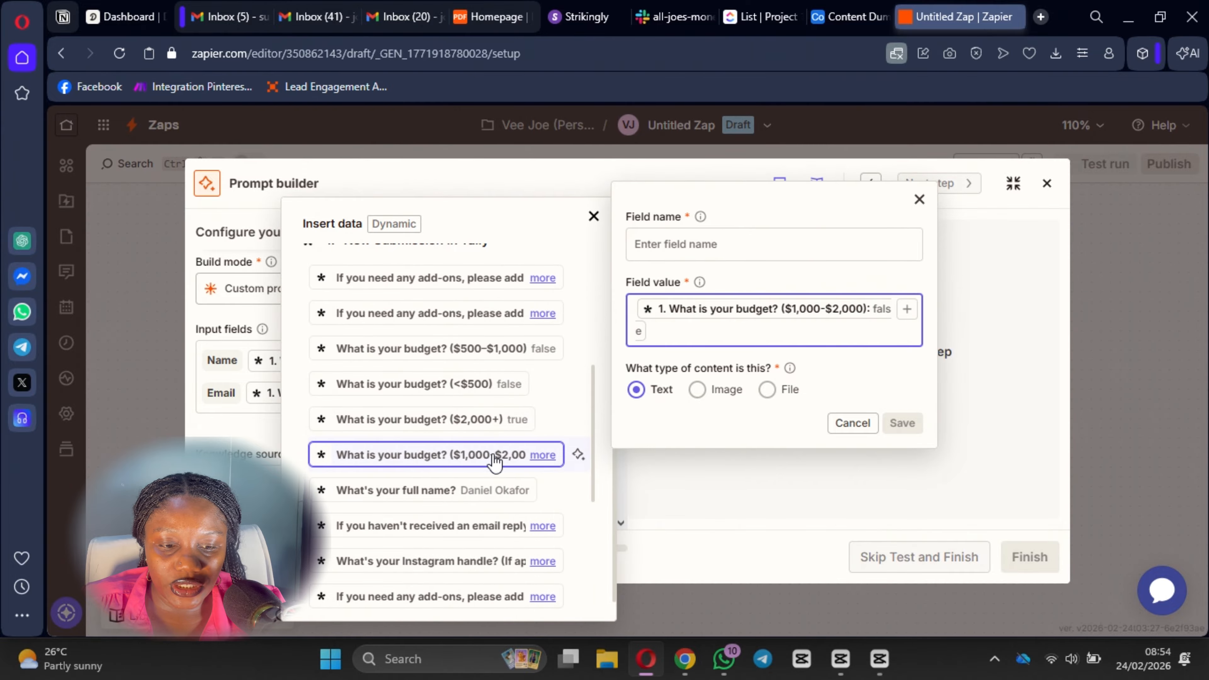
pyautogui.click(495, 422)
pyautogui.click(490, 381)
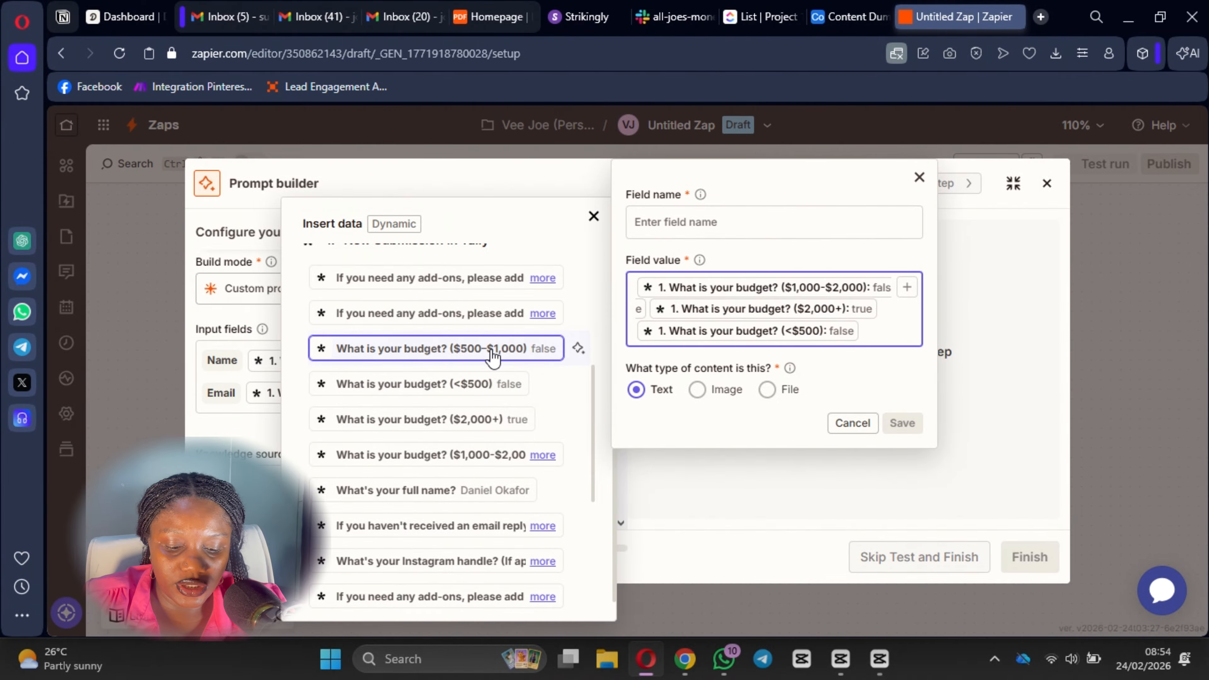
pyautogui.click(419, 350)
pyautogui.click(683, 200)
pyautogui.write('Budget')
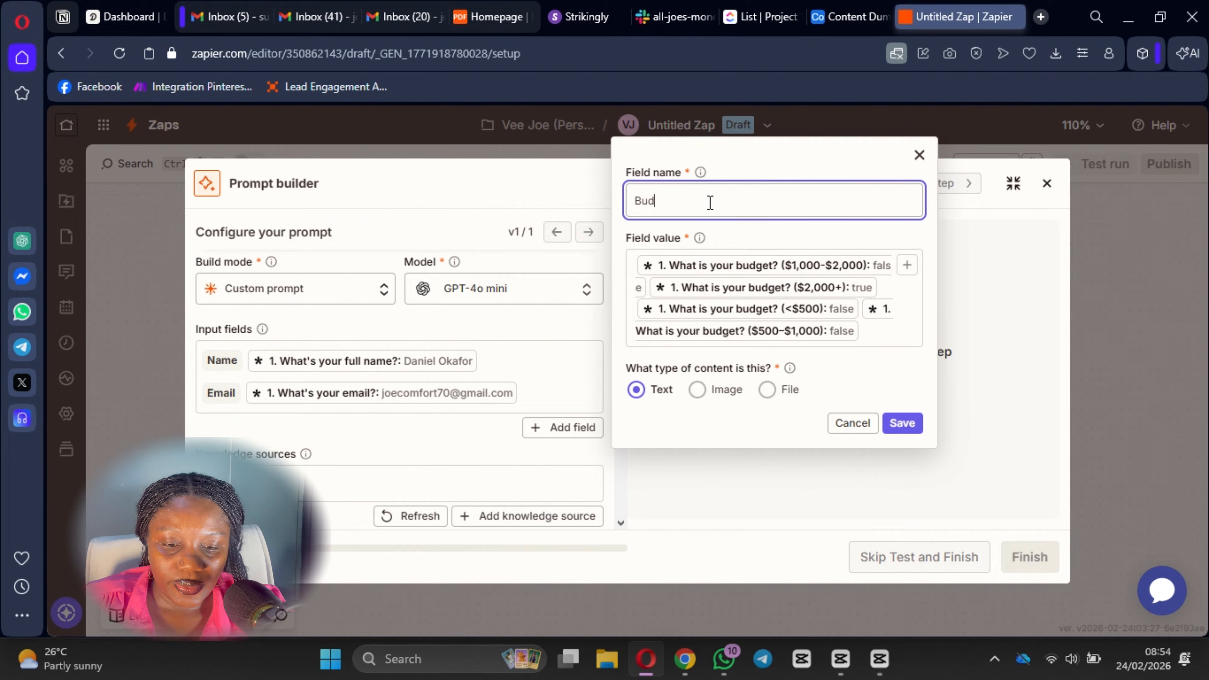
pyautogui.click(901, 423)
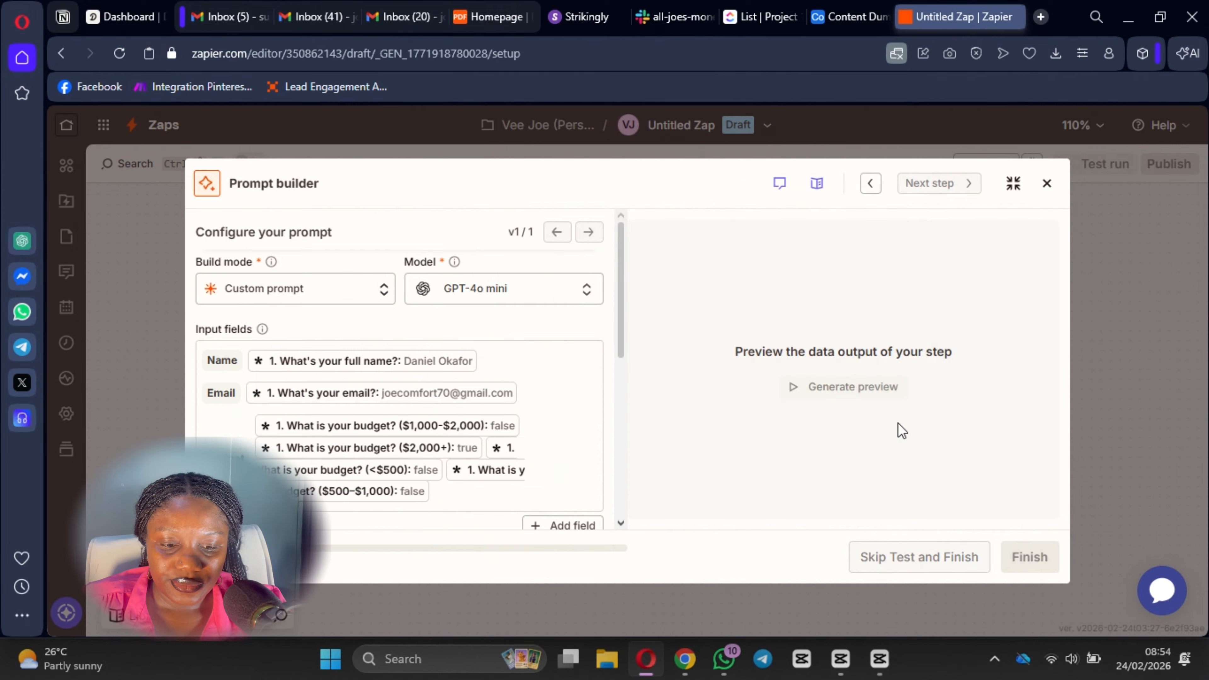
# Step: Add a text input field named Client's Website, mapped to the answer about the brand's website and social networks, and save it
pyautogui.scroll(-3, 561, 428)
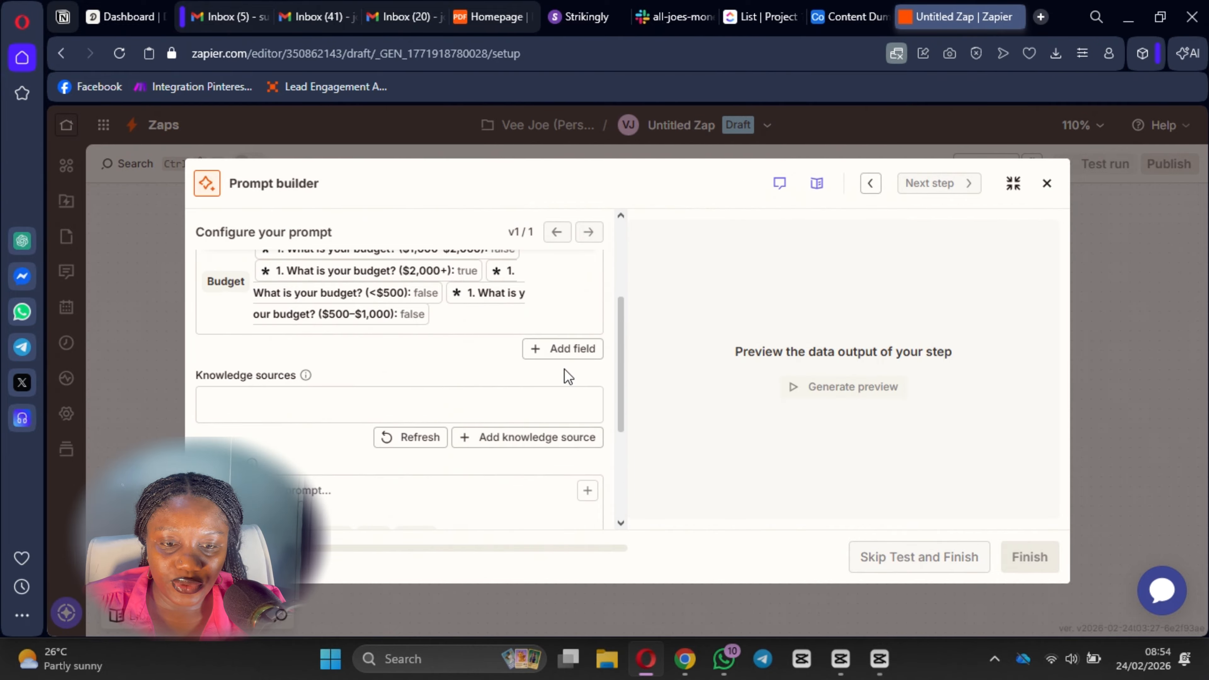
pyautogui.click(562, 352)
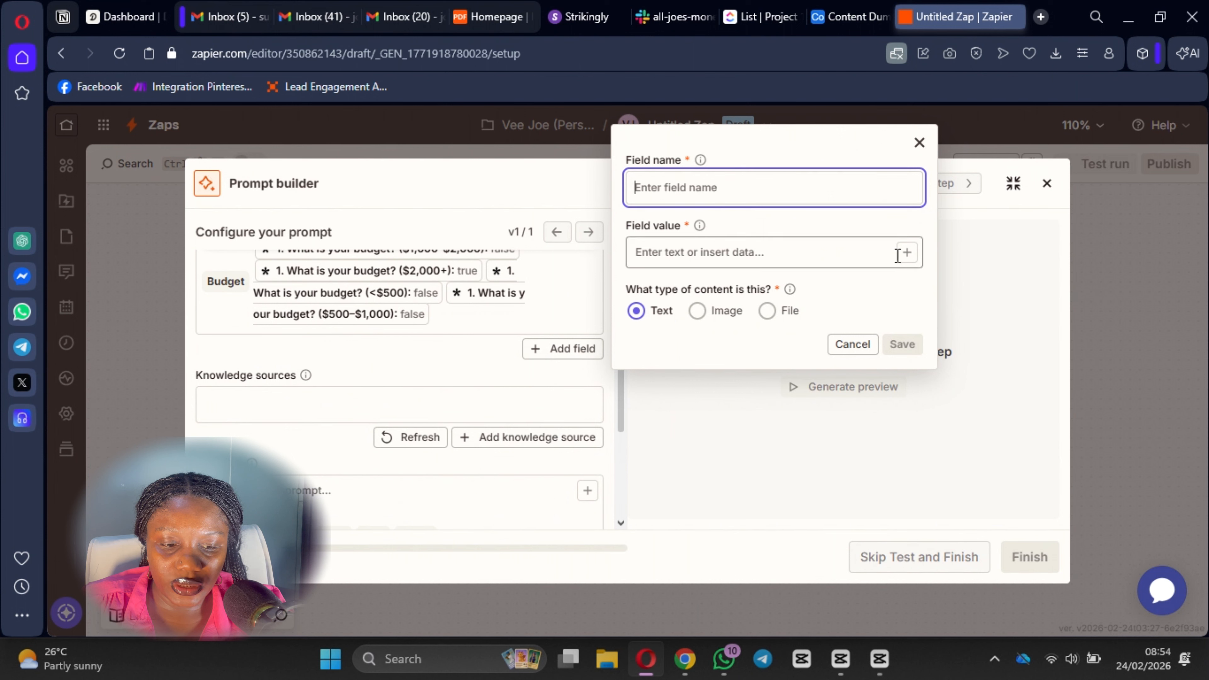
pyautogui.click(907, 252)
pyautogui.scroll(-10, 523, 470)
pyautogui.scroll(-5, 457, 450)
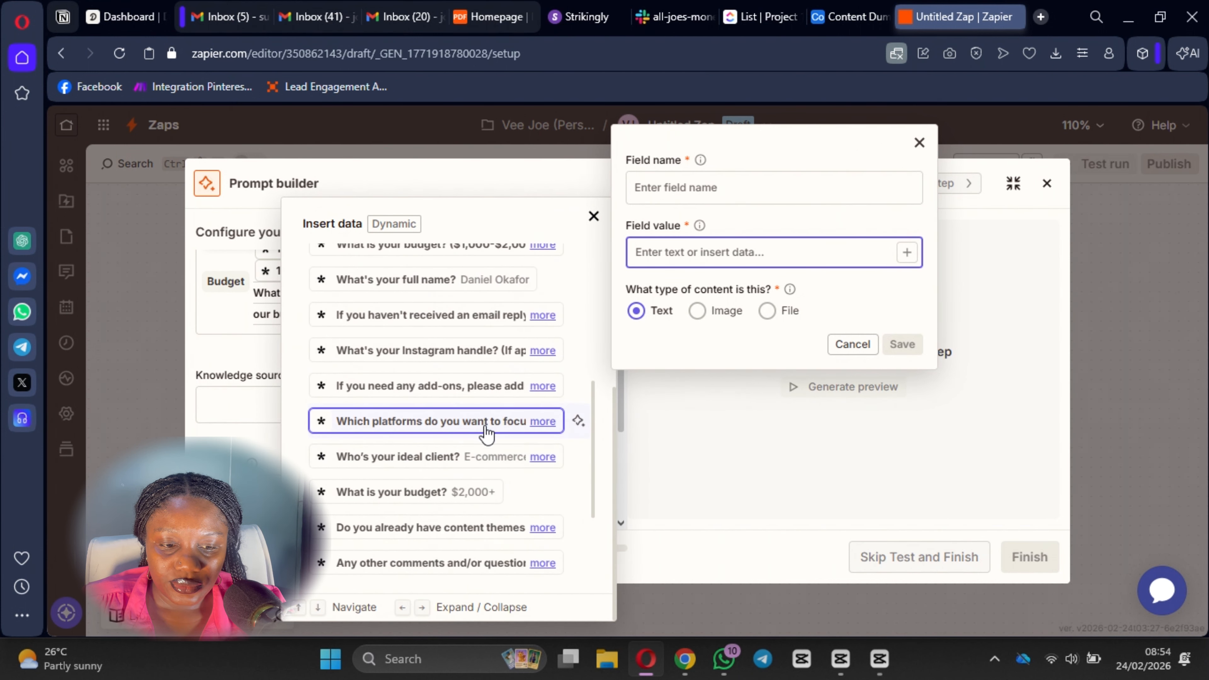
pyautogui.scroll(-3, 486, 428)
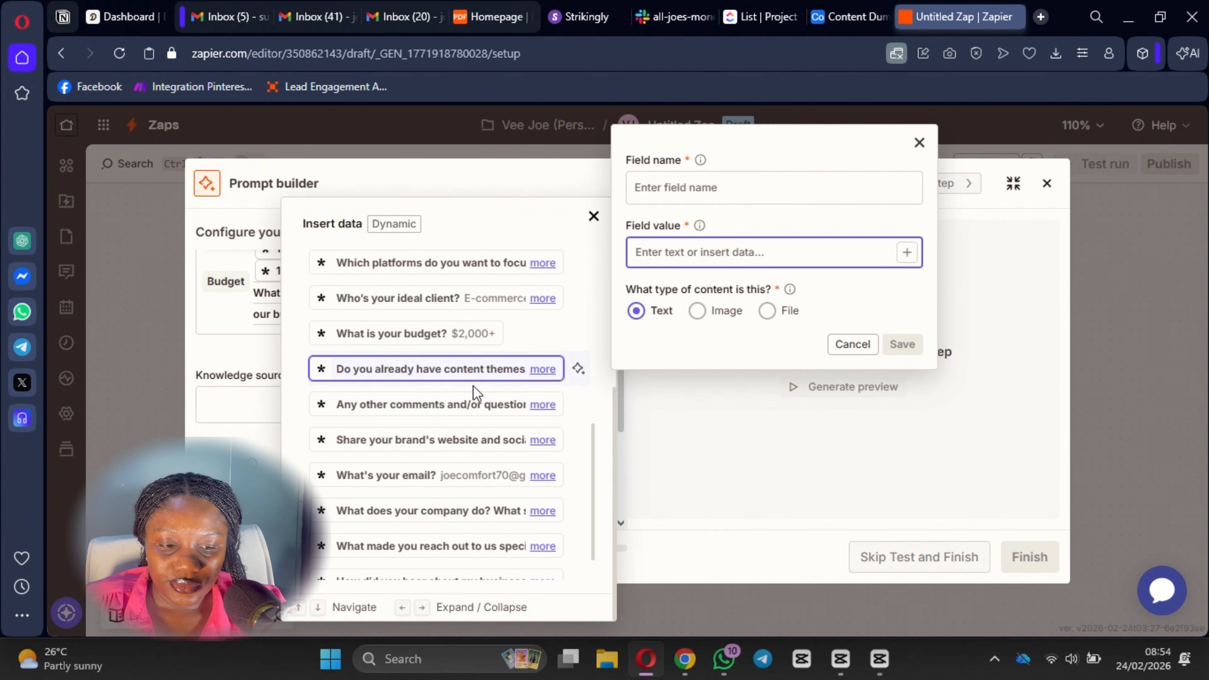
pyautogui.scroll(-1, 490, 386)
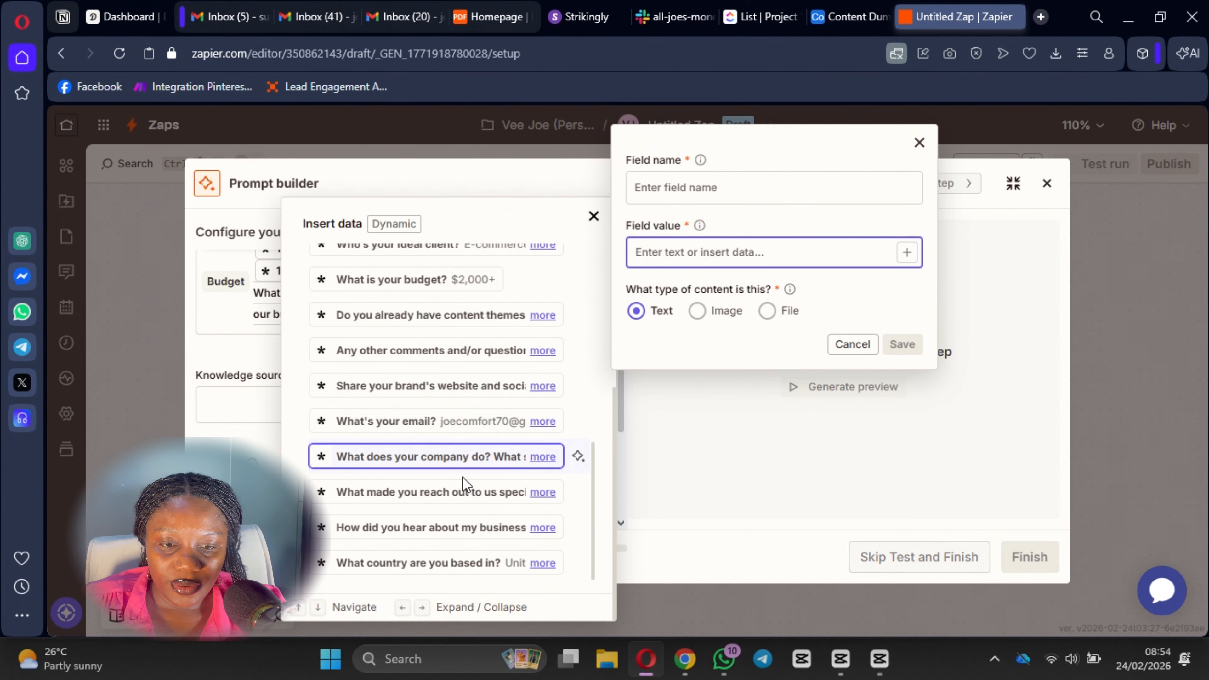
pyautogui.click(485, 387)
pyautogui.click(702, 147)
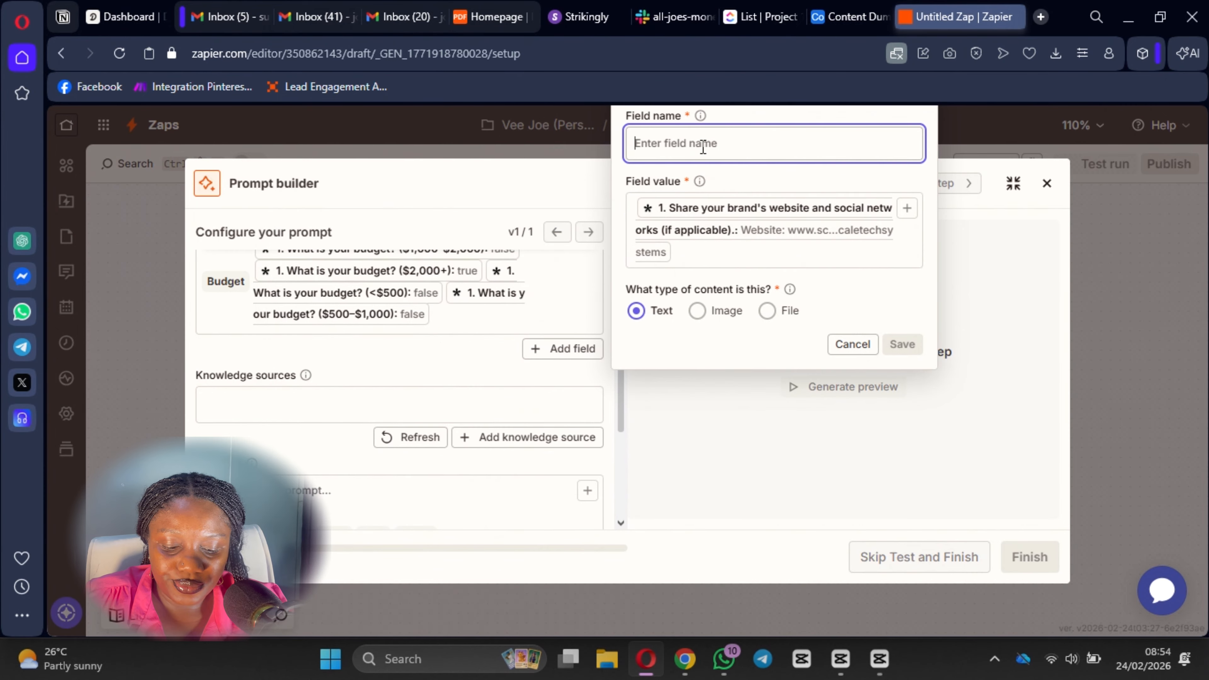
pyautogui.write('Client')
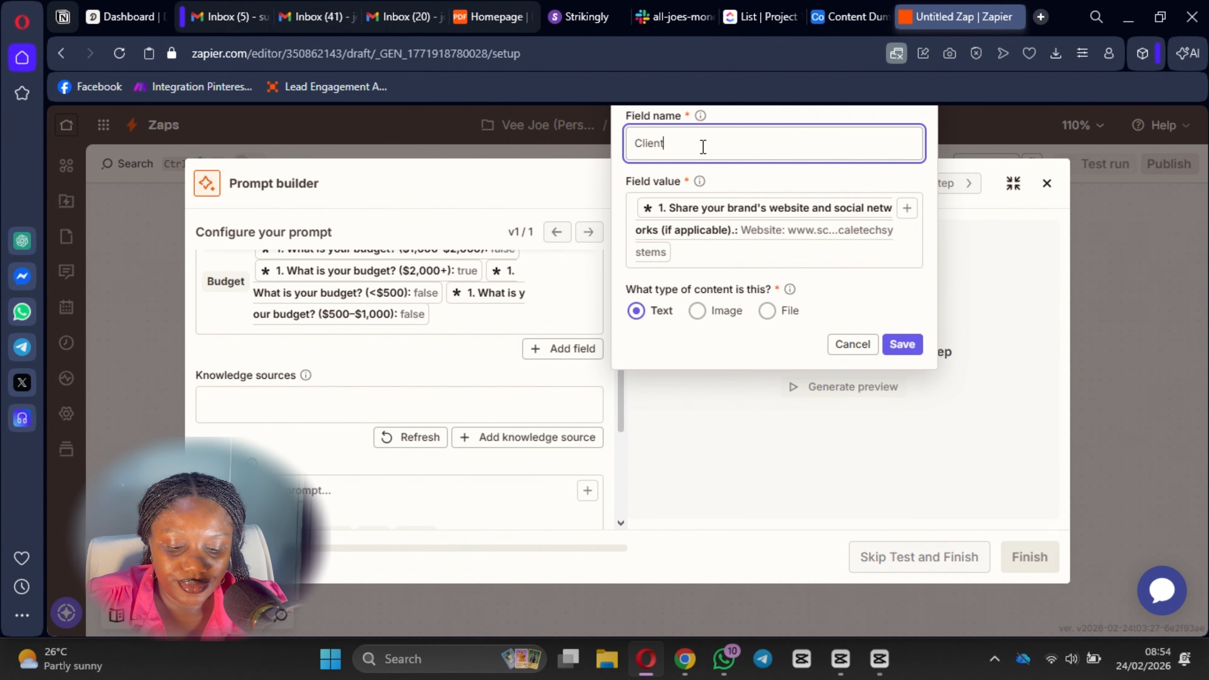
pyautogui.write("'s Webs")
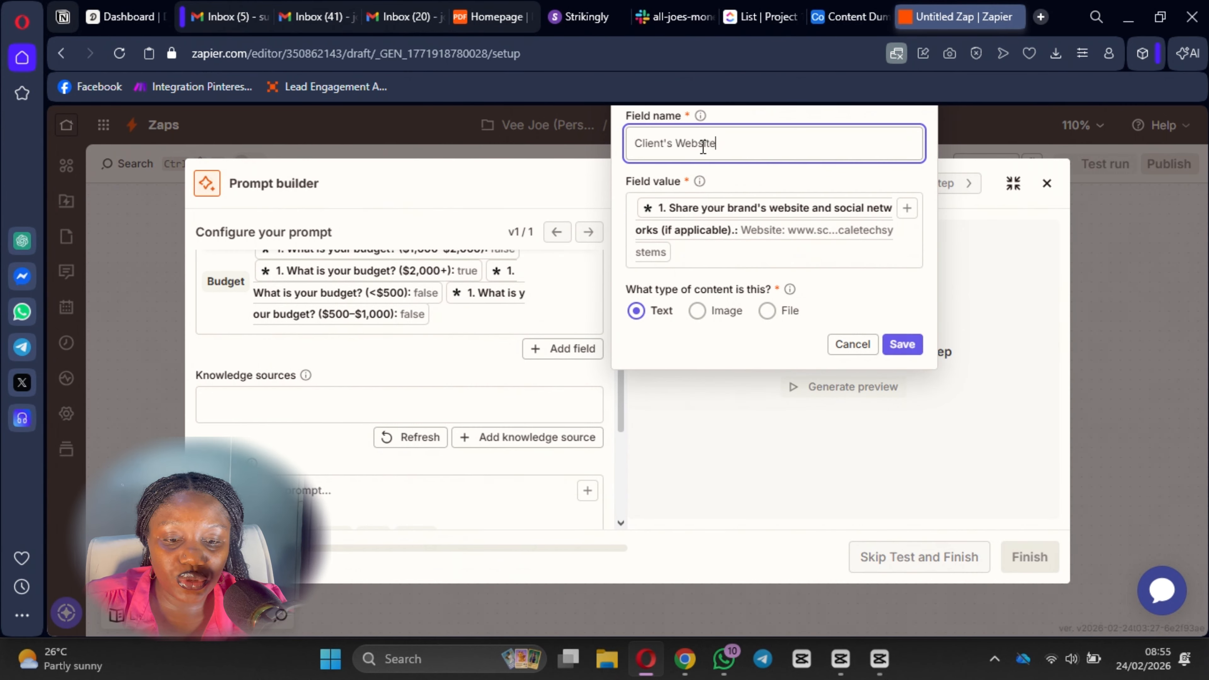
pyautogui.write('ite')
pyautogui.click(902, 344)
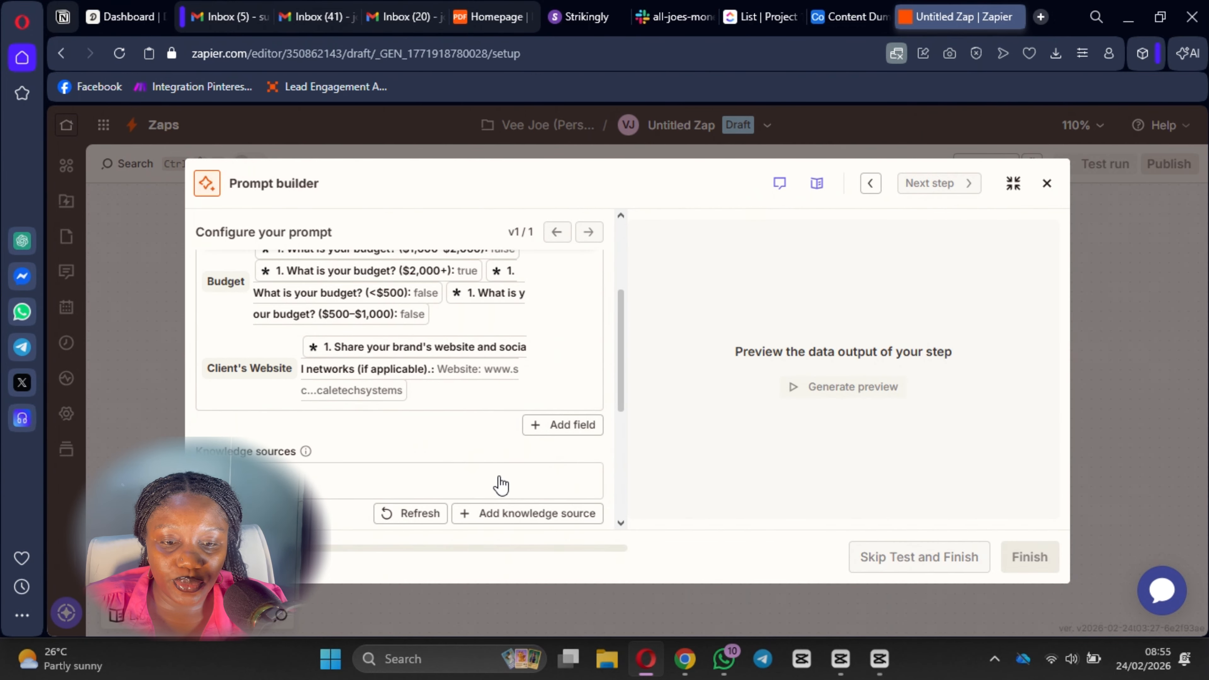
# Step: Add a text input field named About Clients Company, mapped to "Please describe what services you're looking for.", and save it
pyautogui.click(561, 424)
pyautogui.click(906, 328)
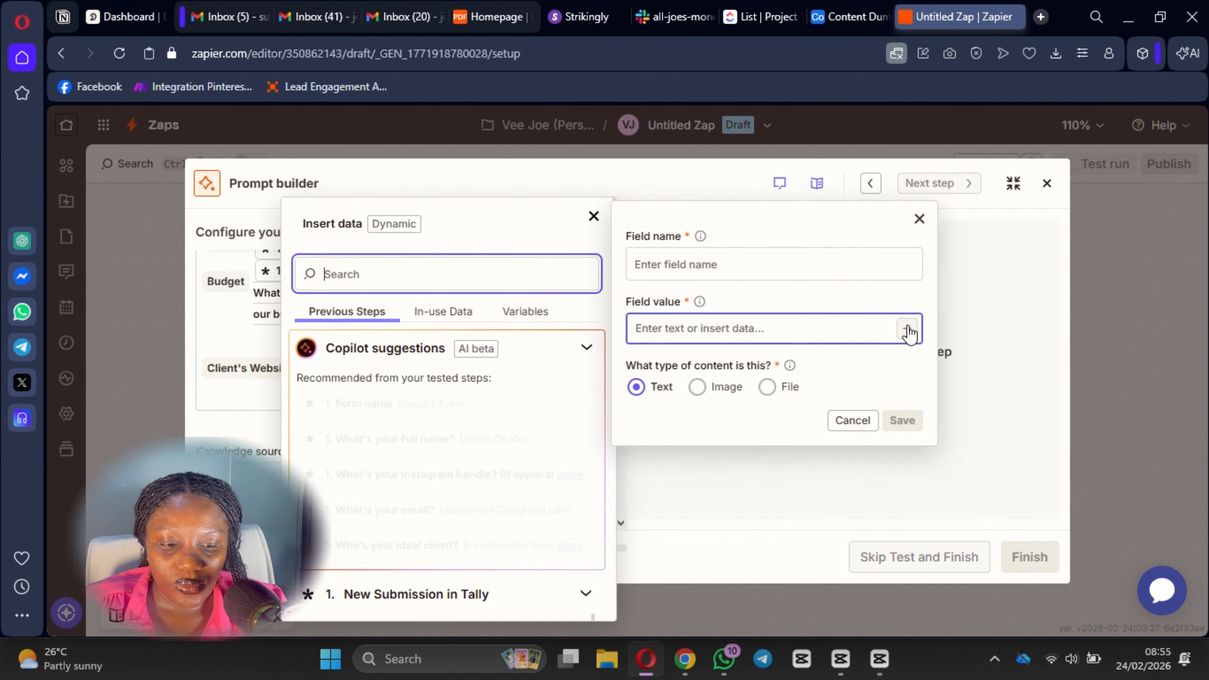
pyautogui.scroll(-10, 457, 443)
pyautogui.scroll(-8, 459, 470)
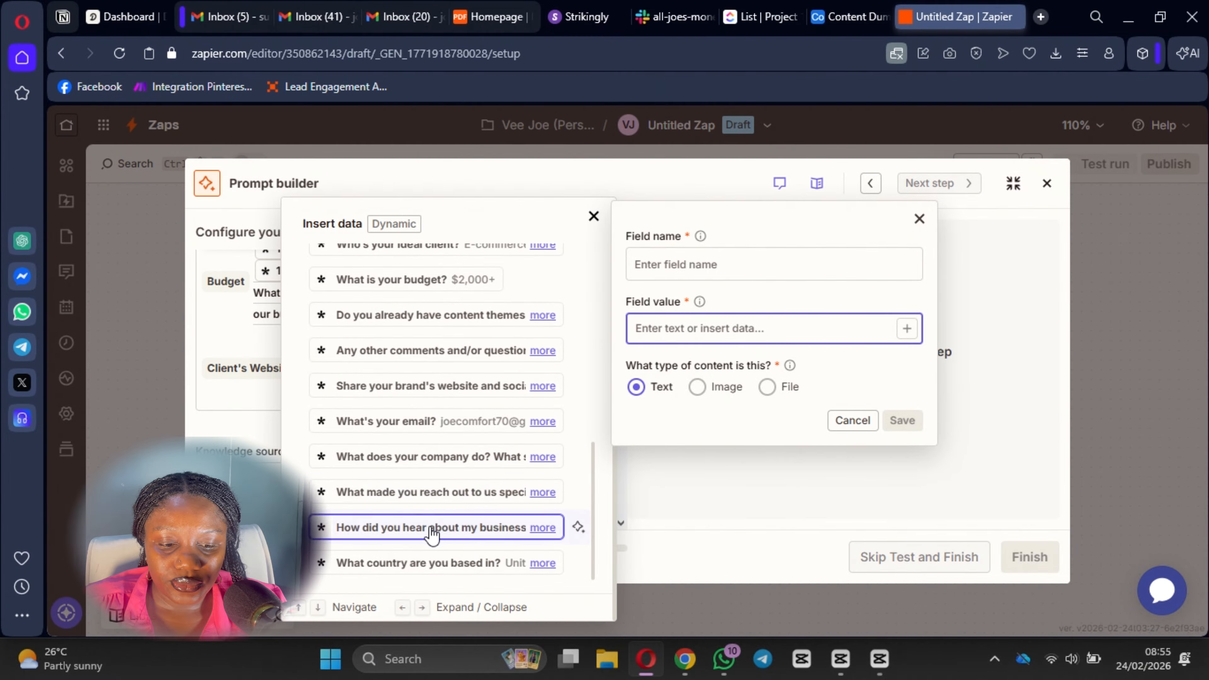
pyautogui.scroll(3, 442, 524)
pyautogui.scroll(8, 449, 476)
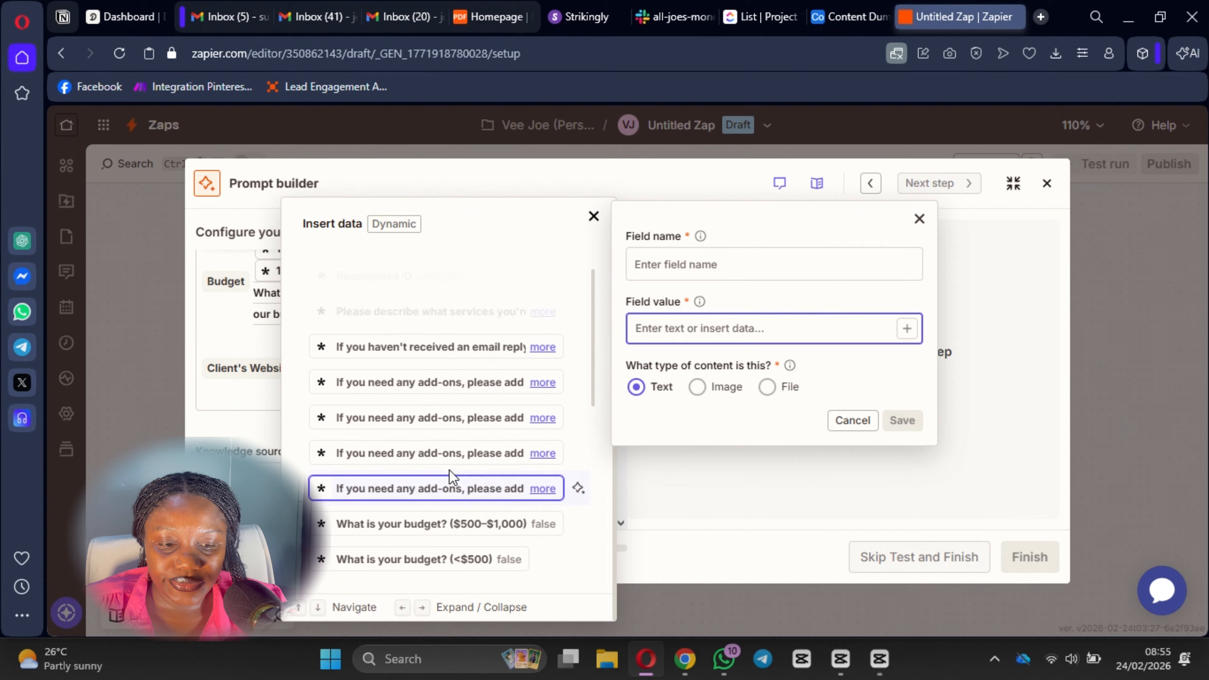
pyautogui.scroll(-2, 464, 428)
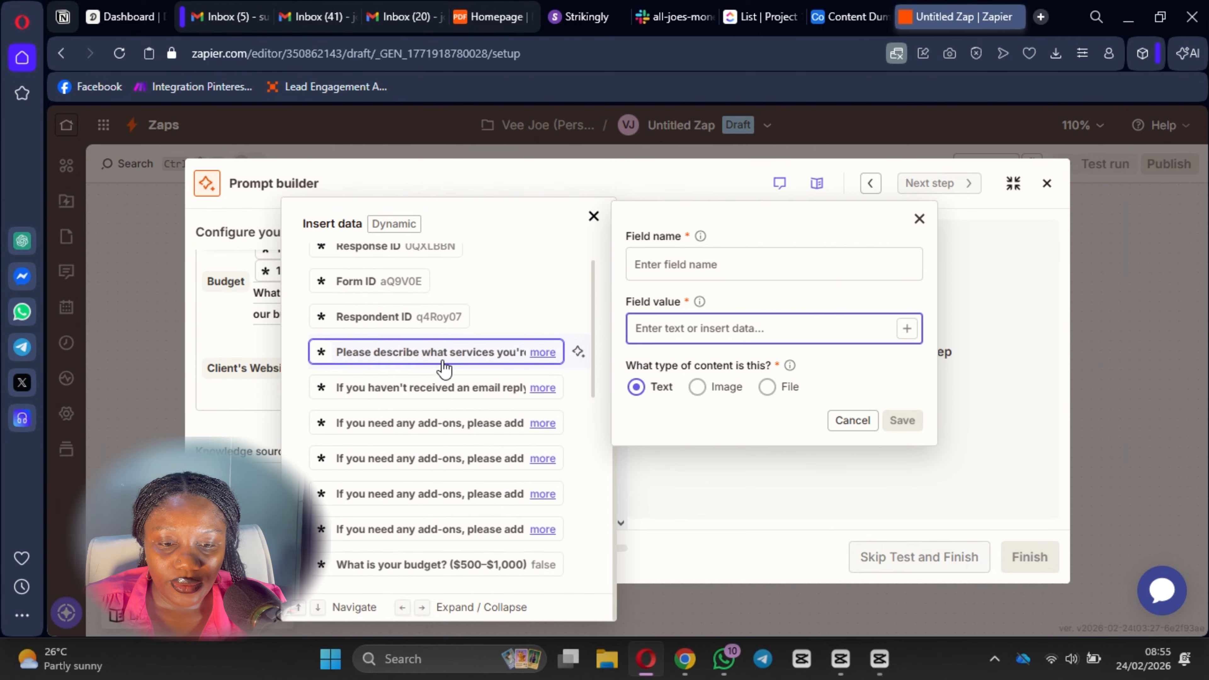
pyautogui.scroll(3, 445, 381)
pyautogui.click(445, 456)
pyautogui.click(733, 241)
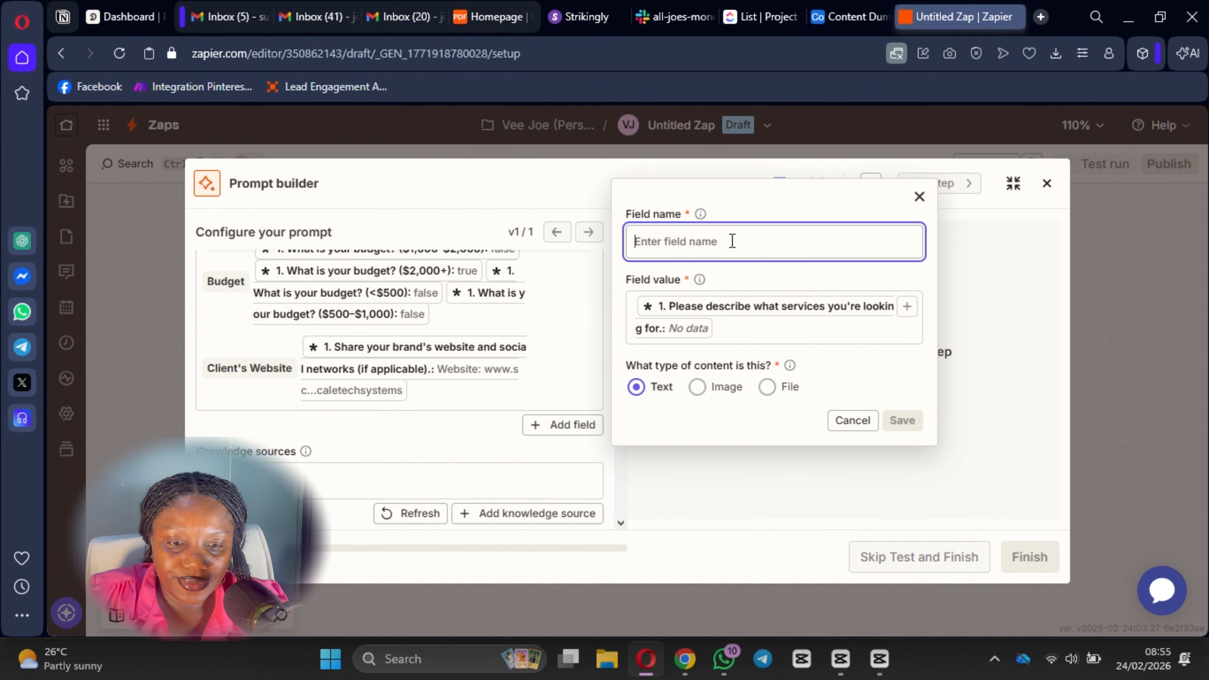
pyautogui.write('About Clients Company')
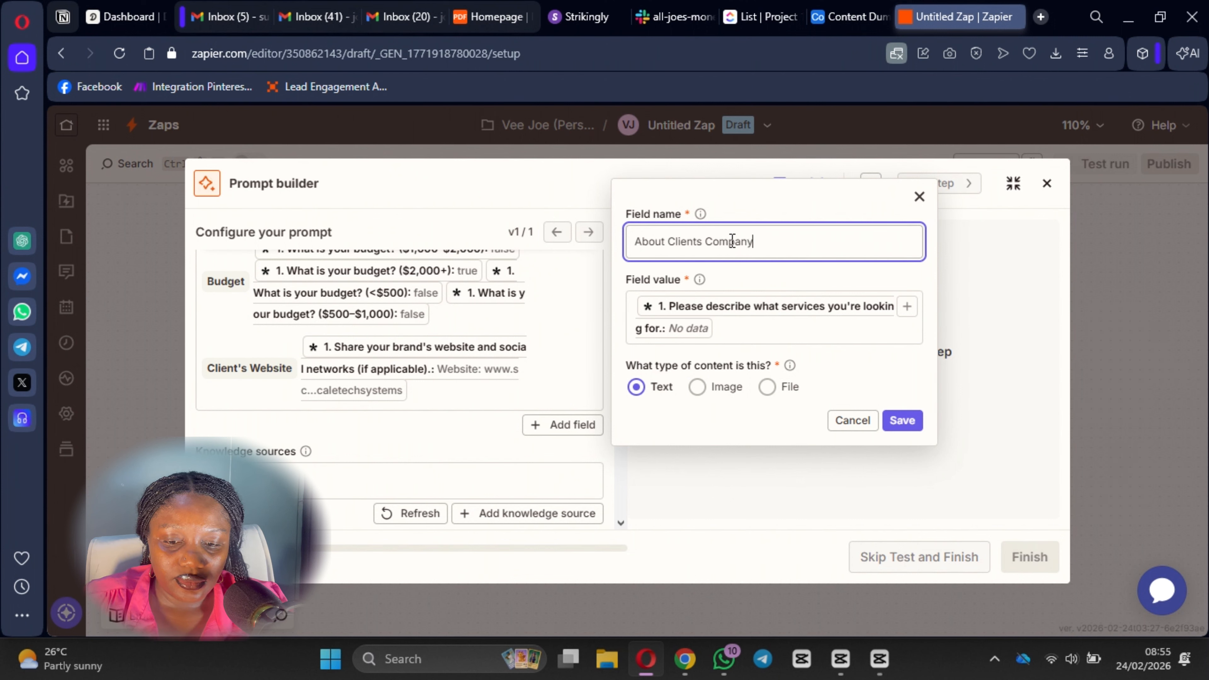
pyautogui.click(902, 421)
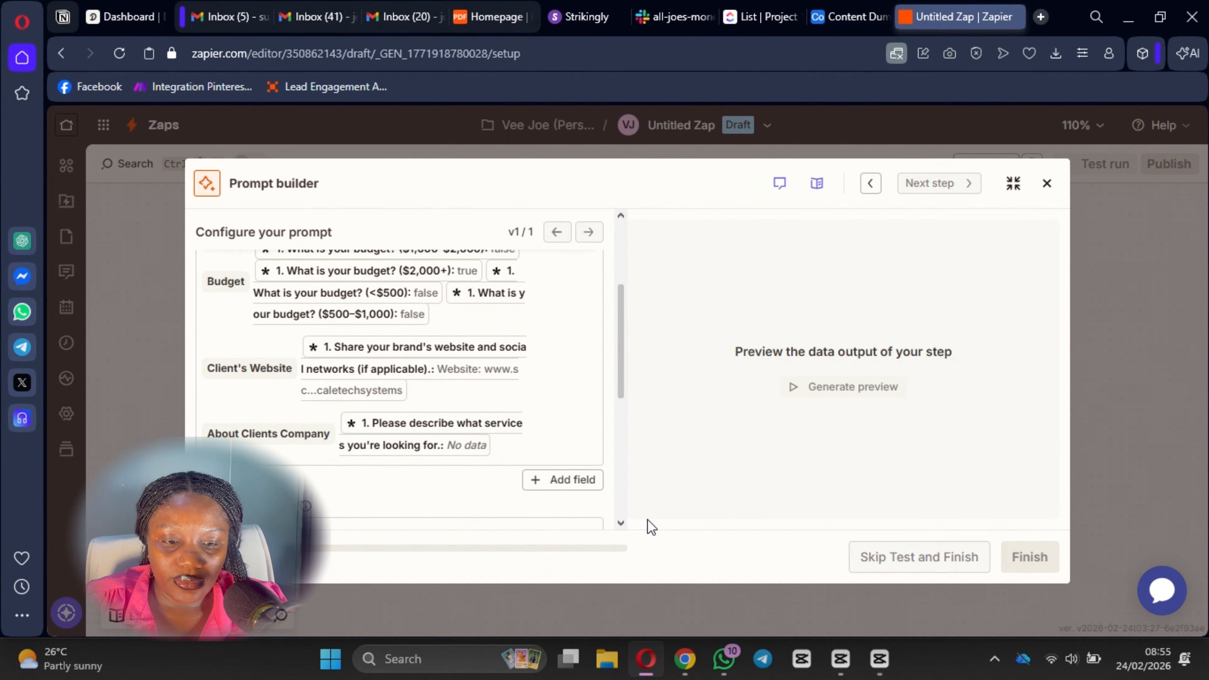
# Step: Add a text input field named Client Ideal Target Market, mapped to the answer "Who's your ideal client?", and save it
pyautogui.scroll(-4, 542, 405)
pyautogui.click(569, 305)
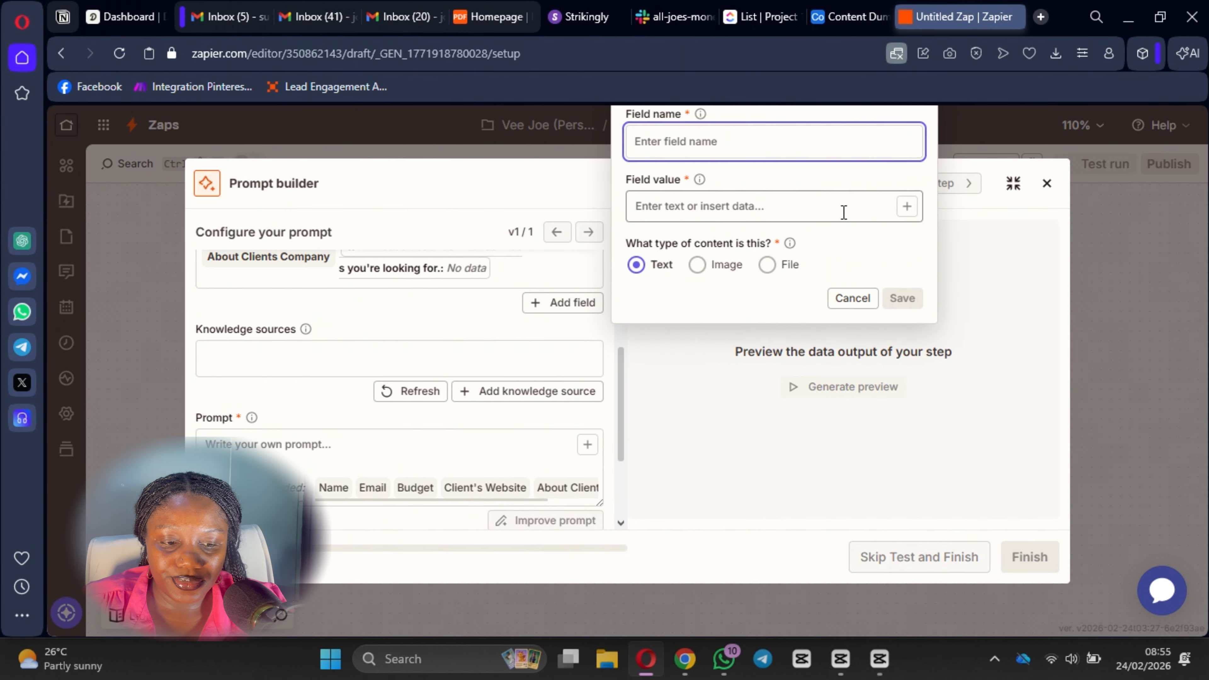
pyautogui.click(907, 206)
pyautogui.scroll(-10, 433, 461)
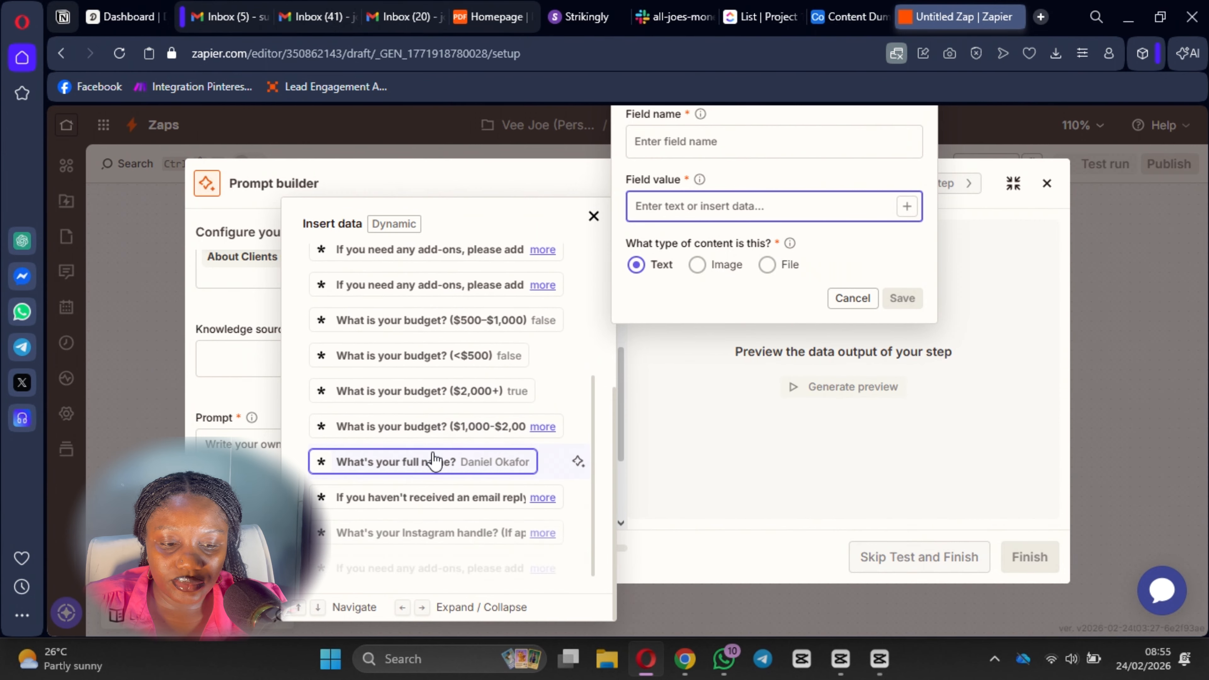
pyautogui.scroll(-5, 433, 461)
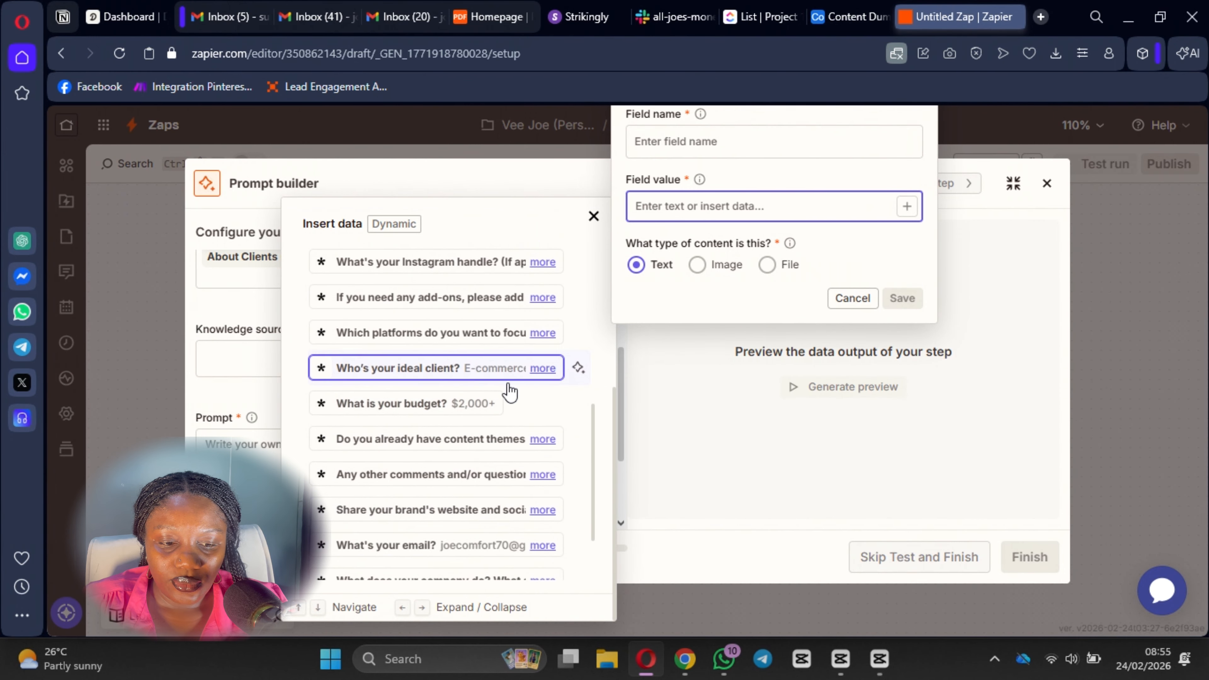
pyautogui.click(470, 385)
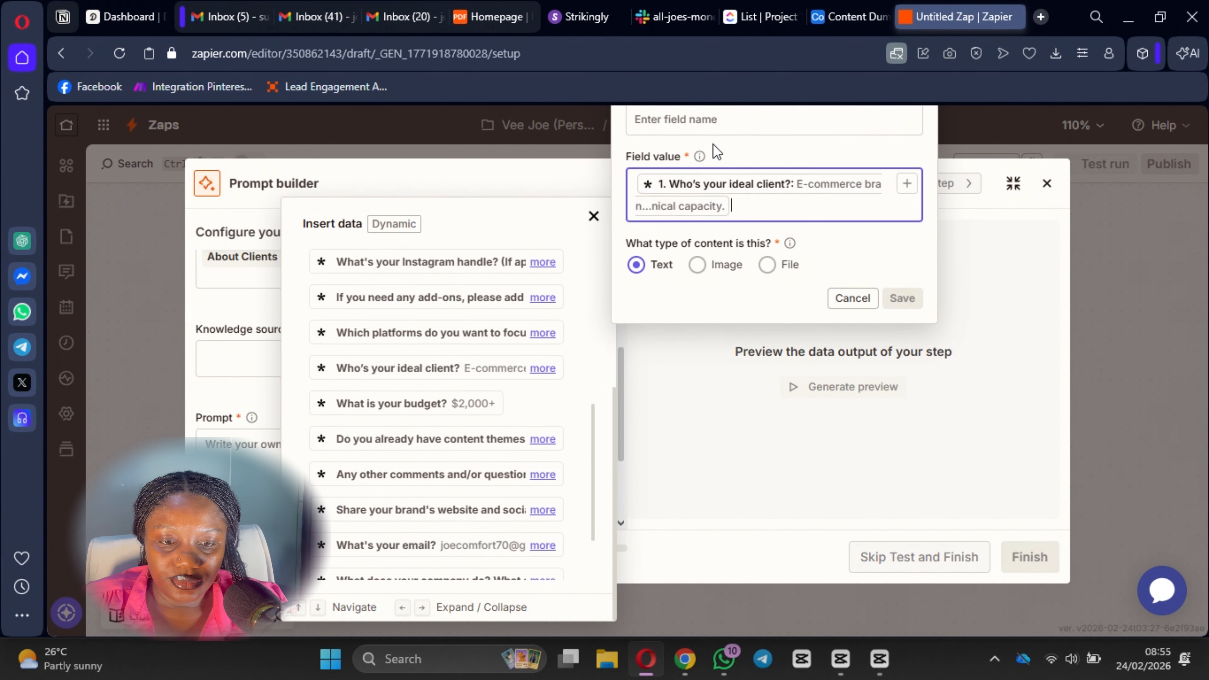
pyautogui.click(724, 123)
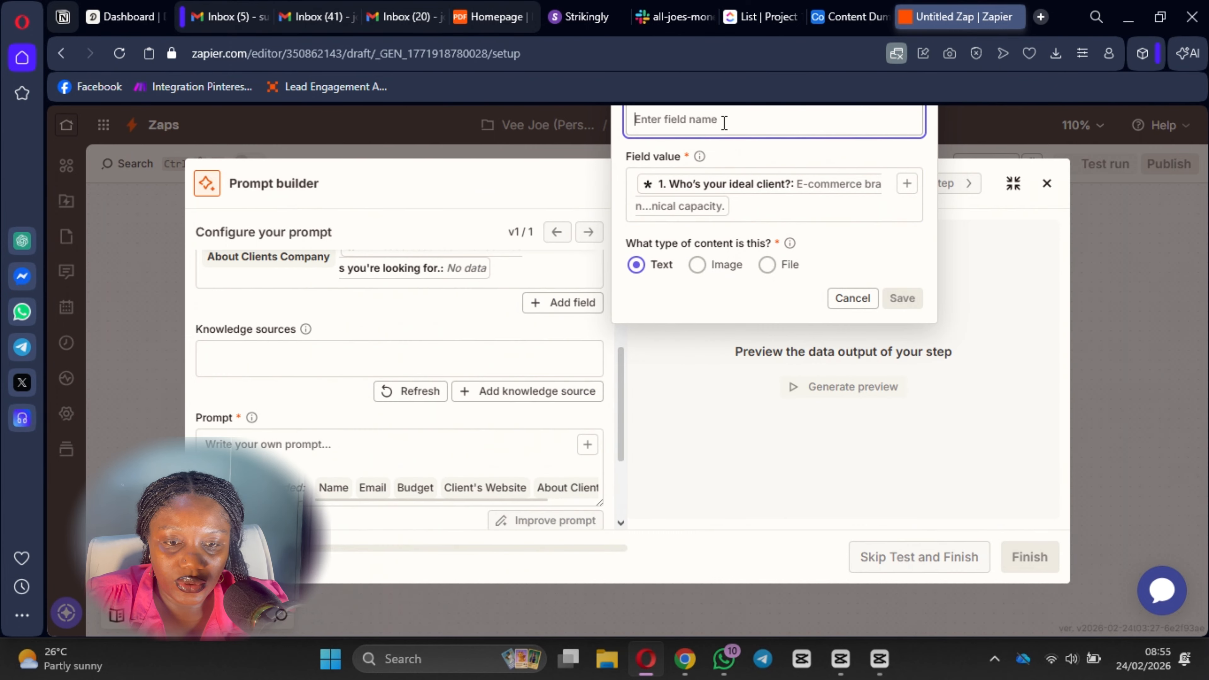
pyautogui.write('CLi')
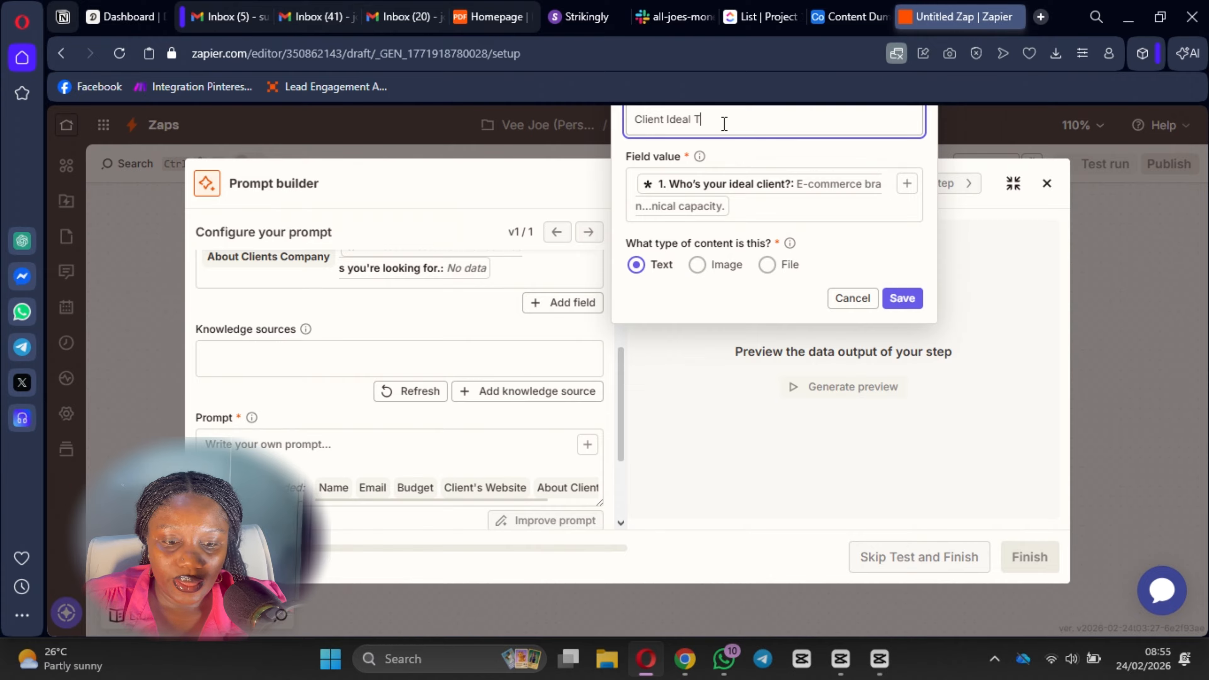
pyautogui.write('t Market')
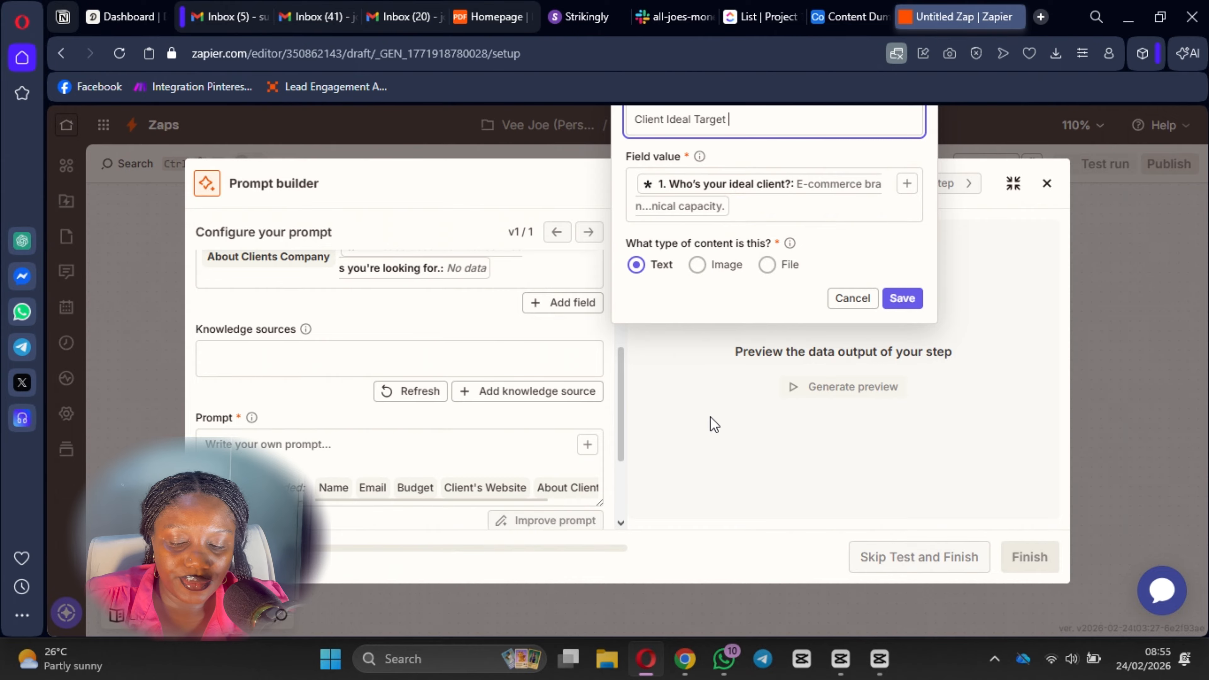
pyautogui.click(901, 299)
# Step: Look over the knowledge source options available for the prompt and close them without adding one
pyautogui.scroll(-5, 477, 419)
pyautogui.scroll(3, 436, 382)
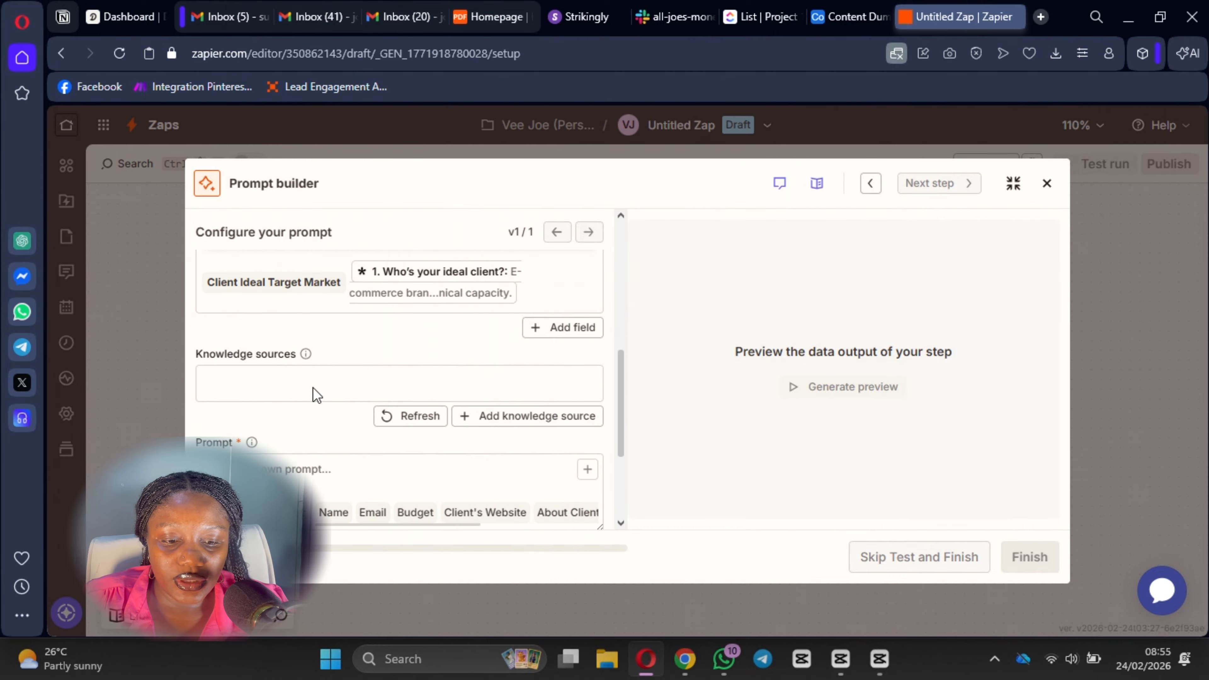
pyautogui.scroll(-2, 313, 395)
pyautogui.scroll(2, 527, 434)
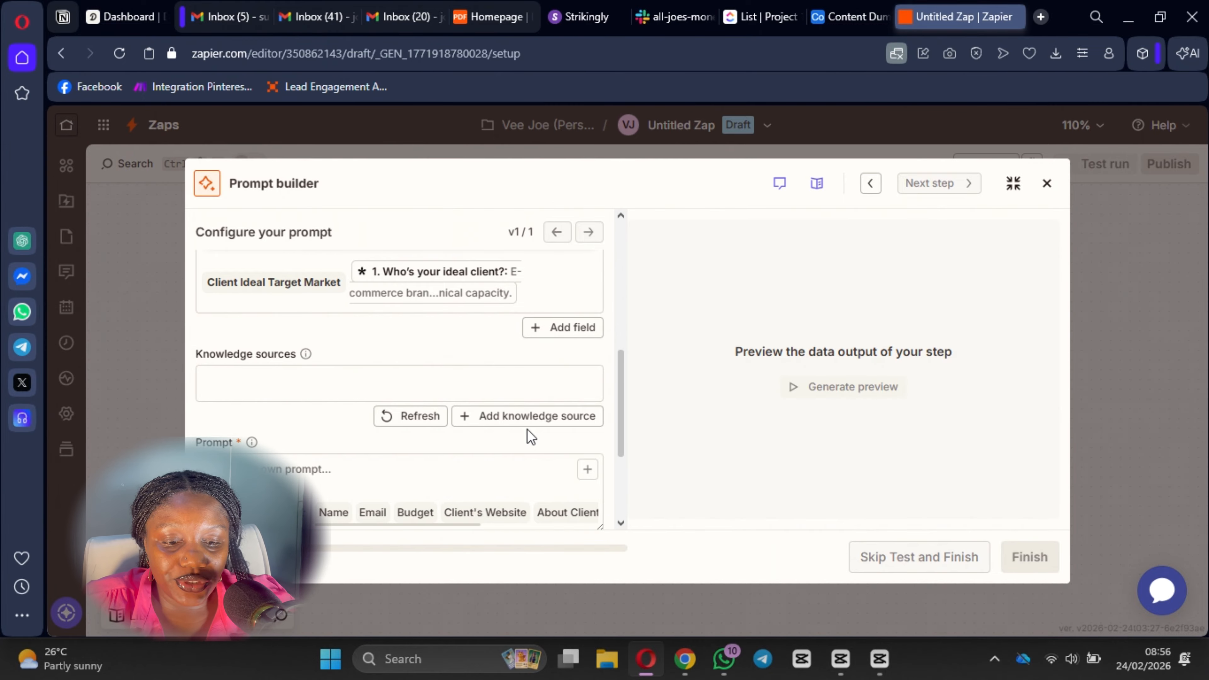
pyautogui.click(539, 417)
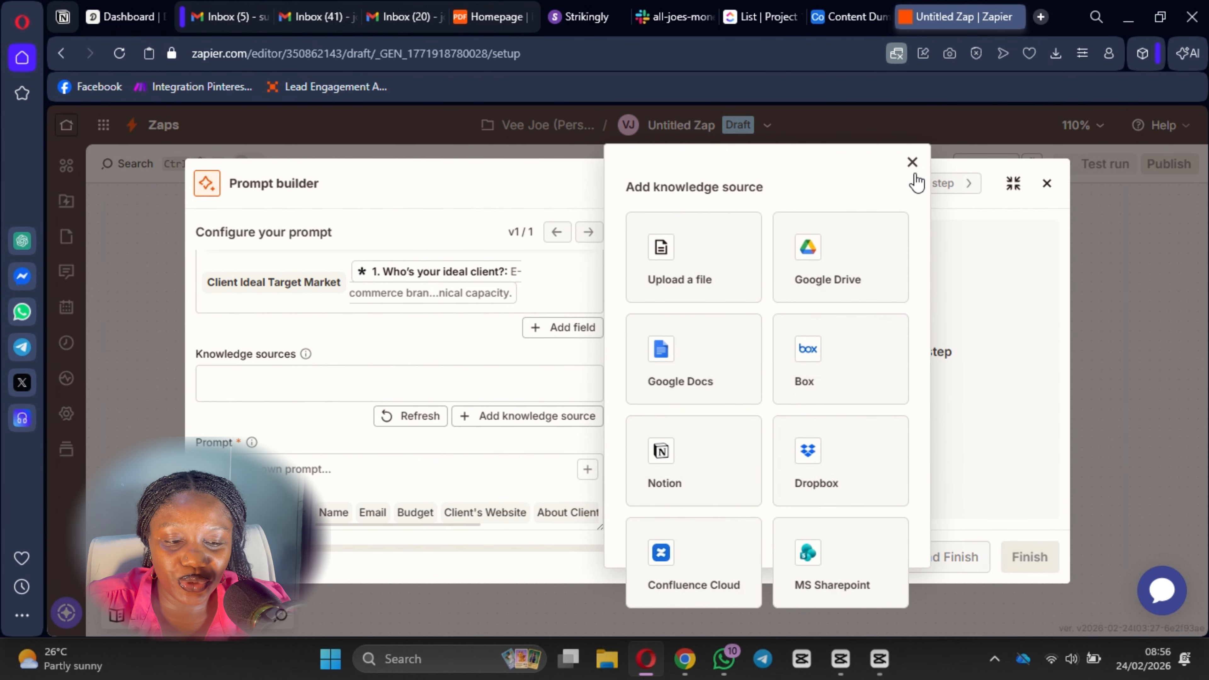
pyautogui.click(912, 162)
# Step: Write the prompt "Use the input details to give a summary details of the lead"
pyautogui.scroll(-4, 508, 368)
pyautogui.click(290, 290)
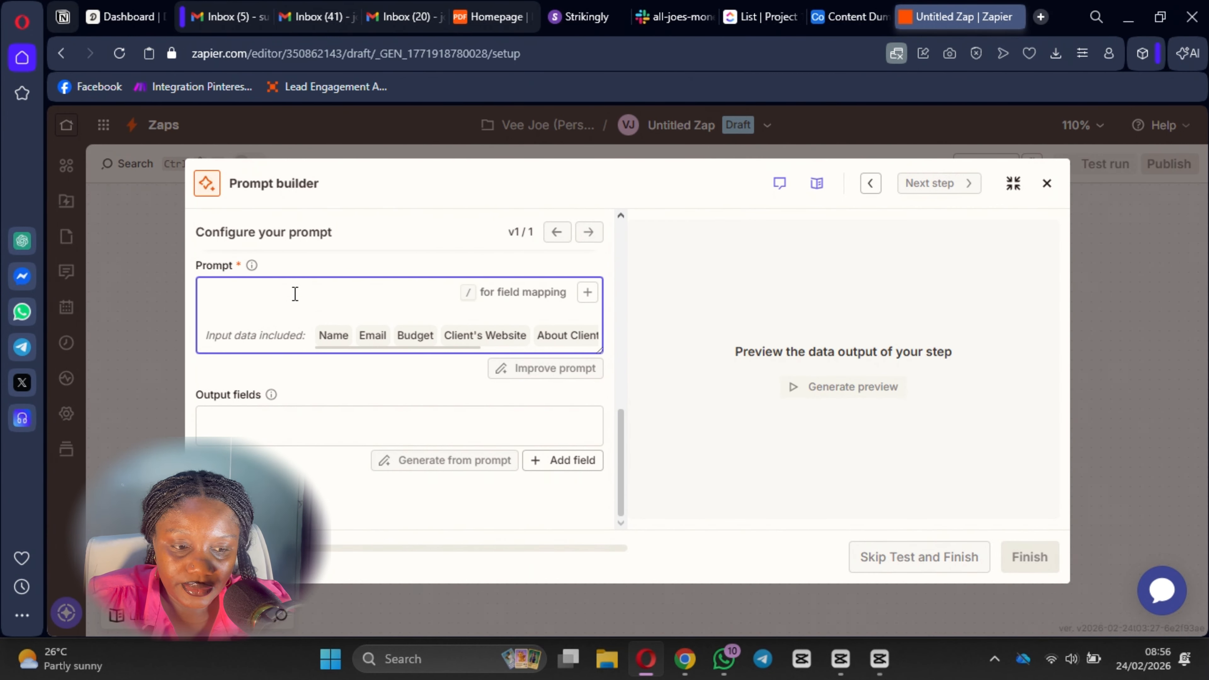
pyautogui.write('Use the input d')
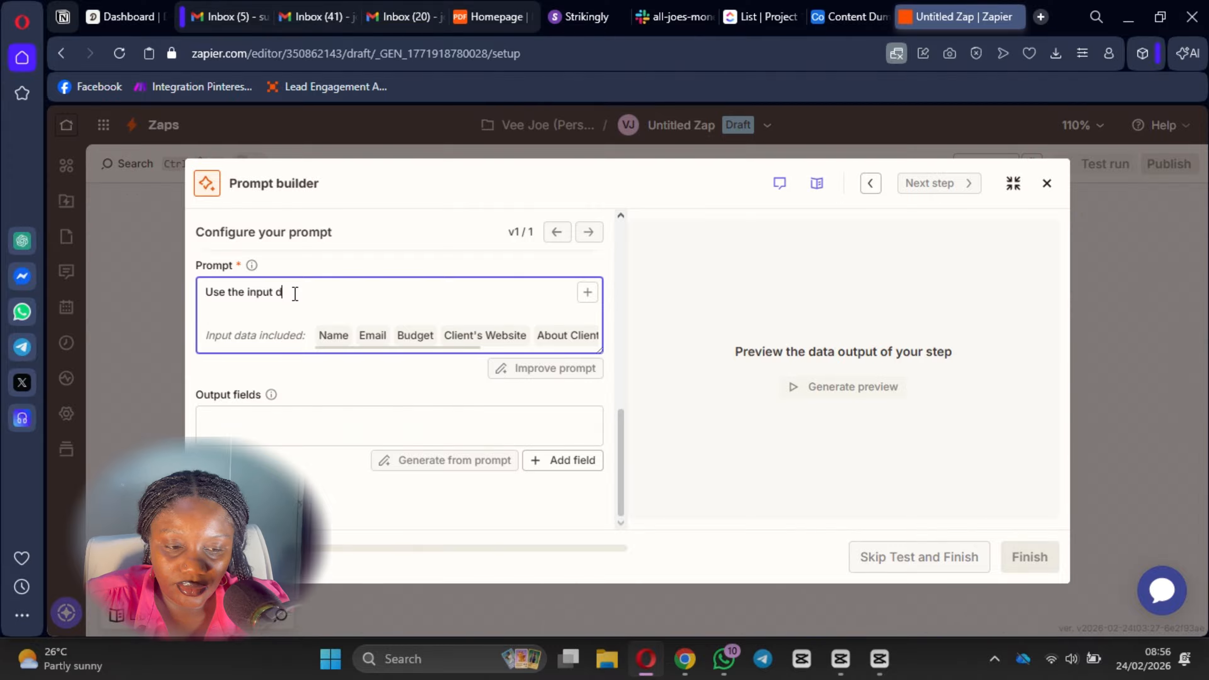
pyautogui.write('etails')
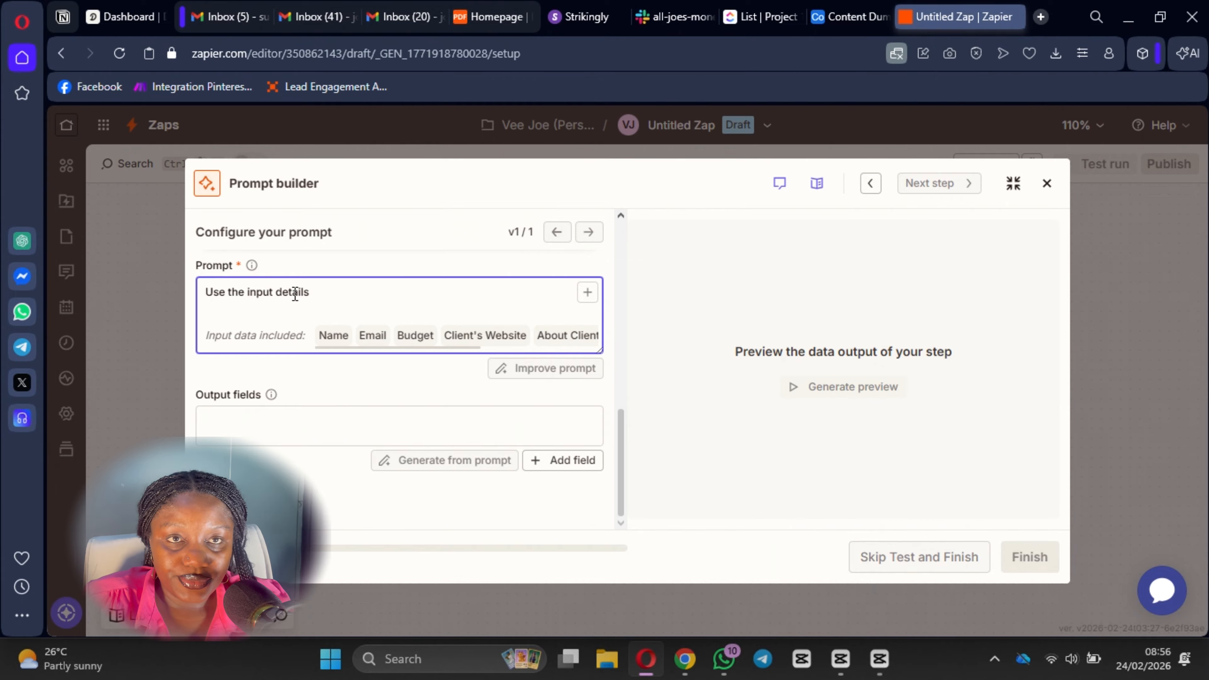
pyautogui.write(' to gi')
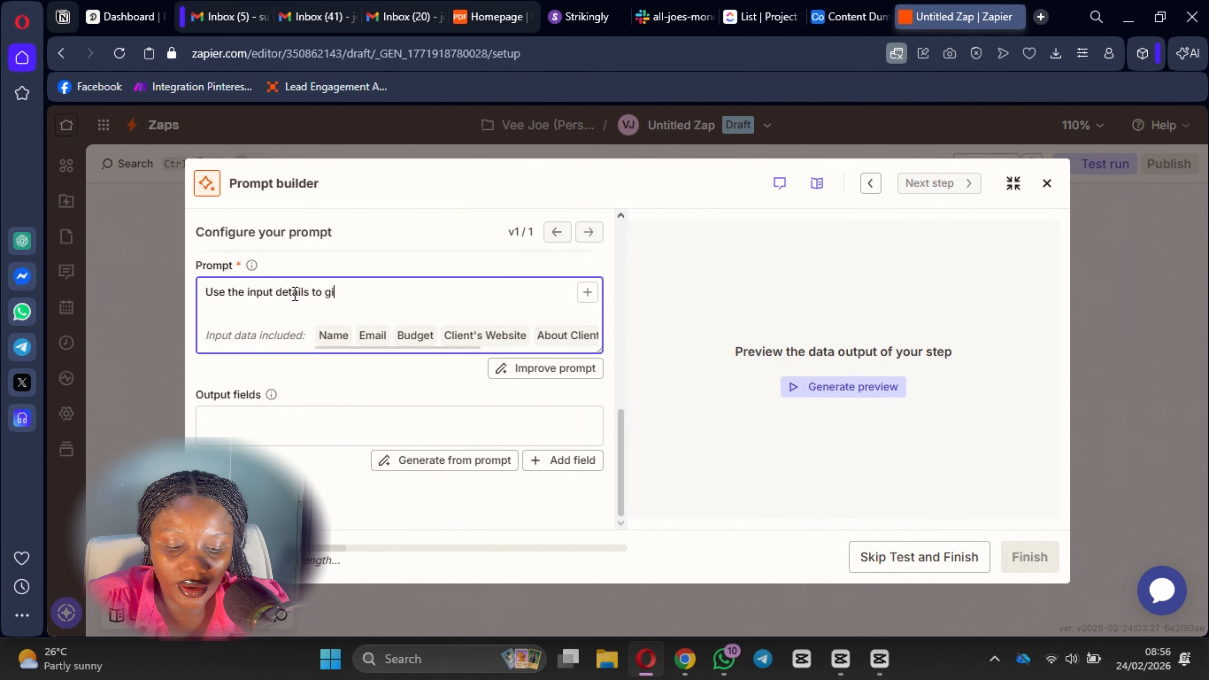
pyautogui.write('ve a br')
pyautogui.press('BackSpace')
pyautogui.press('BackSpace')
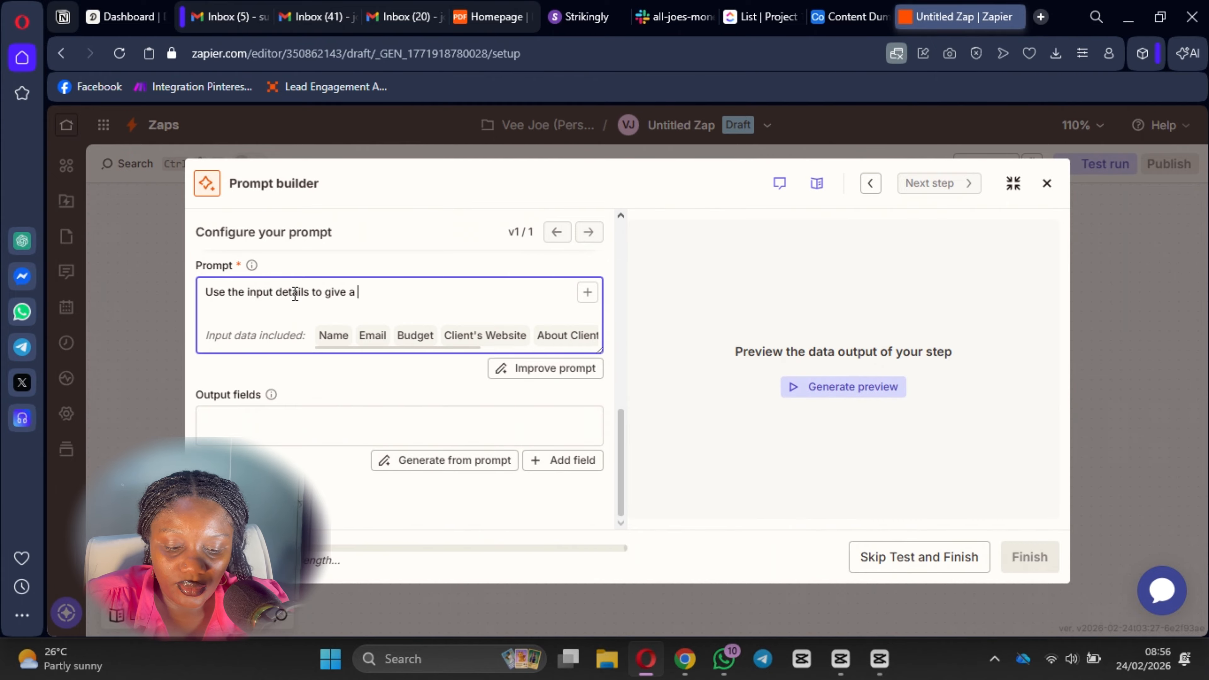
pyautogui.write('summary details of the lead')
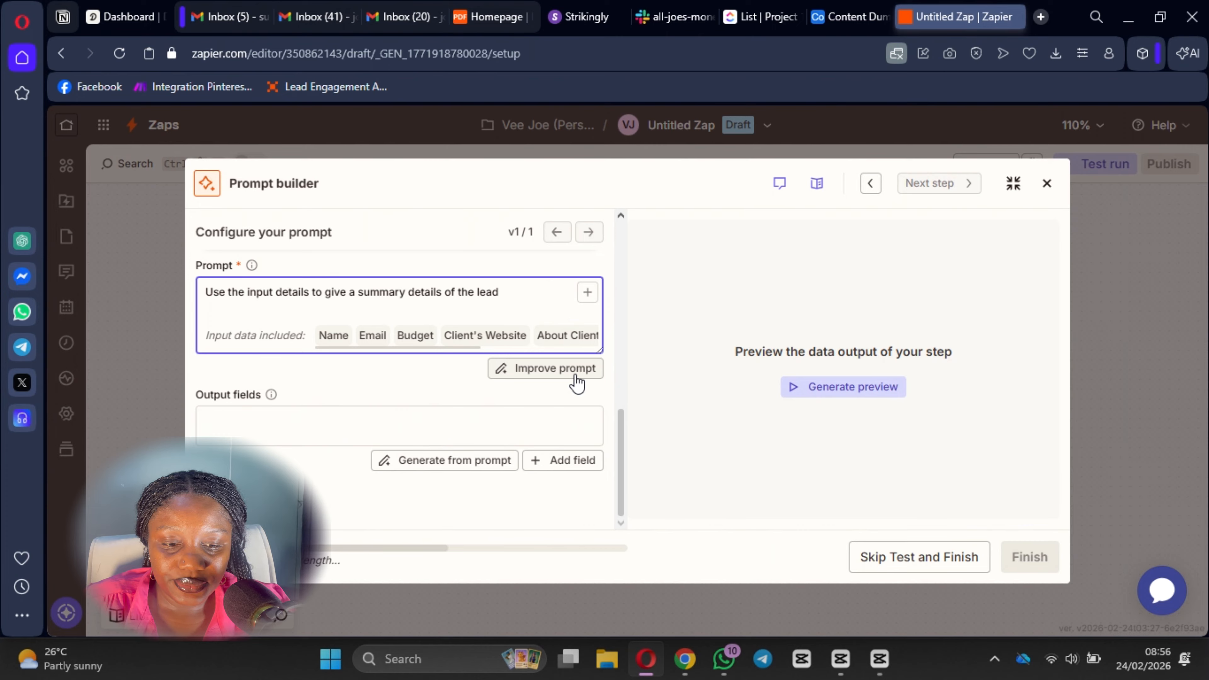
# Step: Have the AI improve the lead summary prompt and read through the rewritten version
pyautogui.click(545, 368)
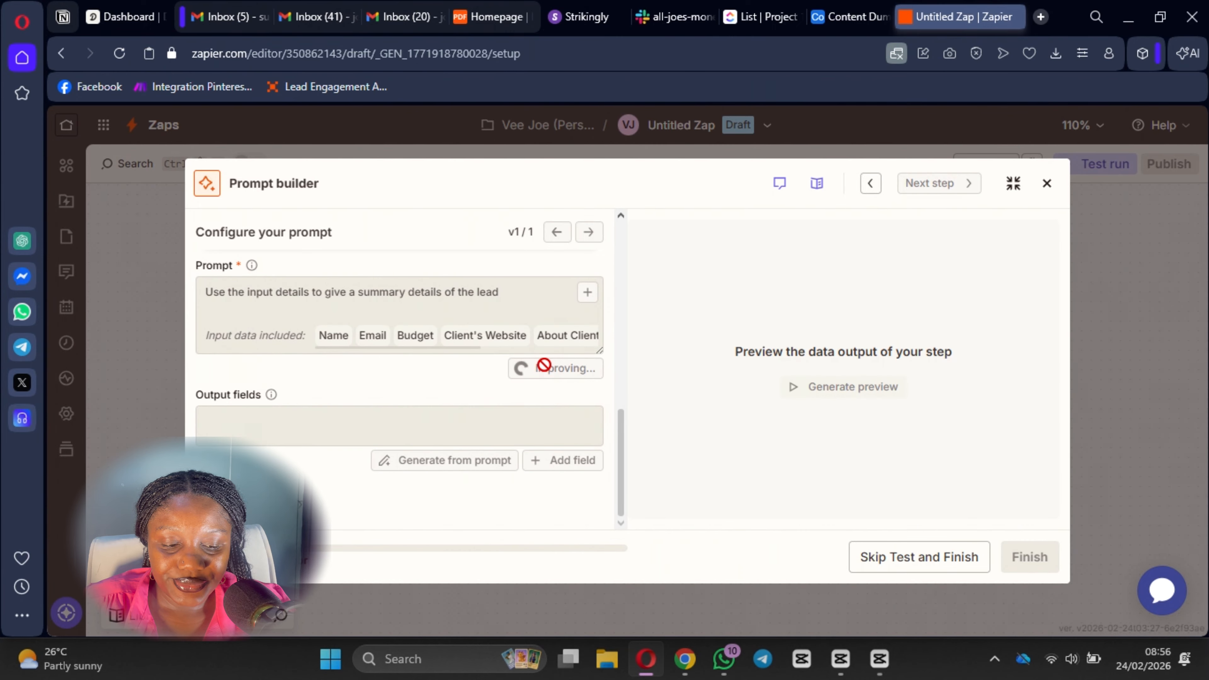
pyautogui.scroll(-1, 391, 338)
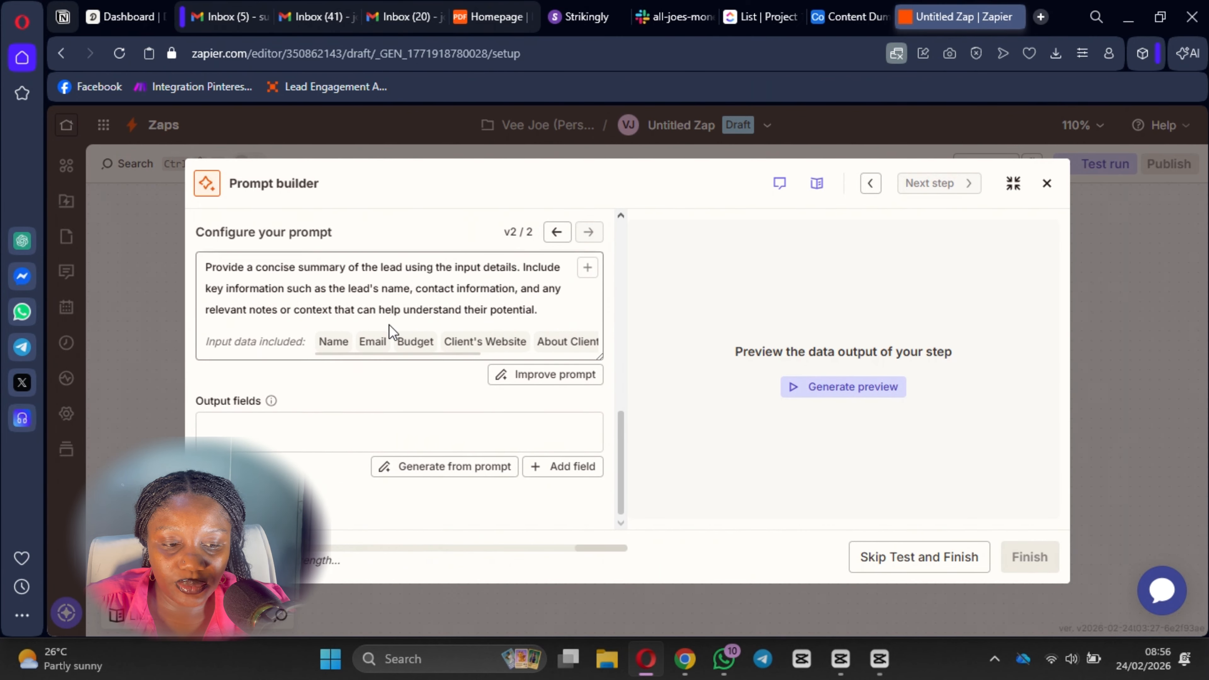
pyautogui.scroll(2, 369, 309)
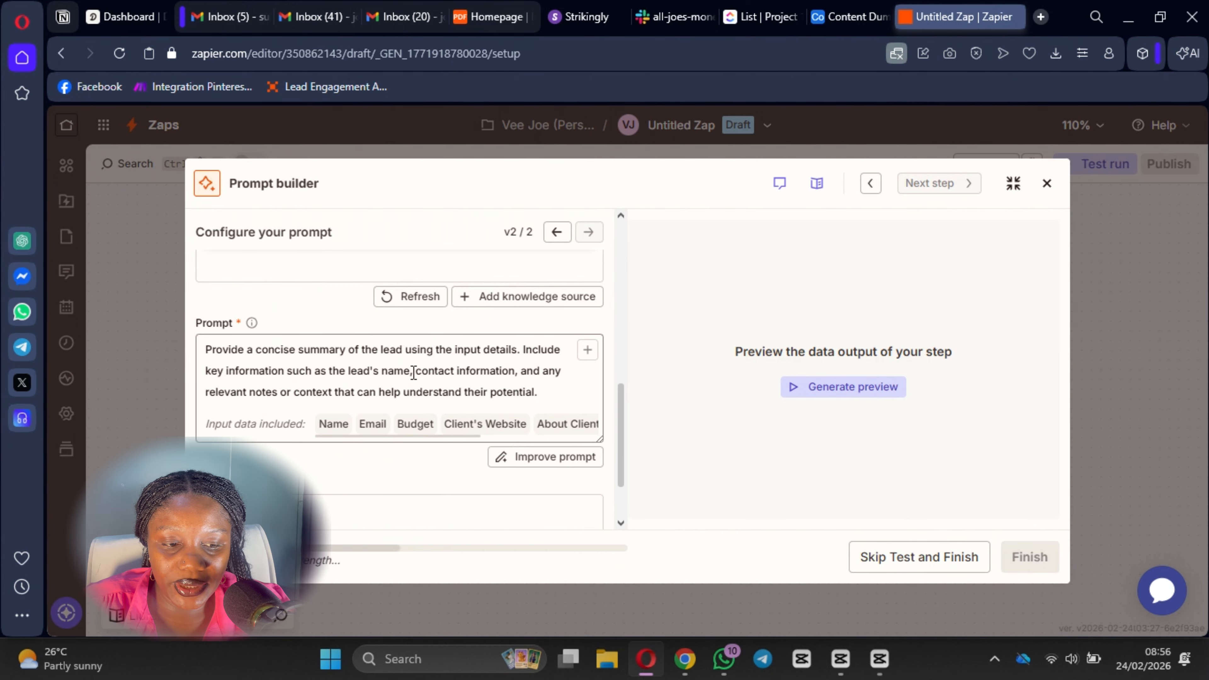
pyautogui.scroll(-1, 373, 342)
pyautogui.scroll(2, 373, 342)
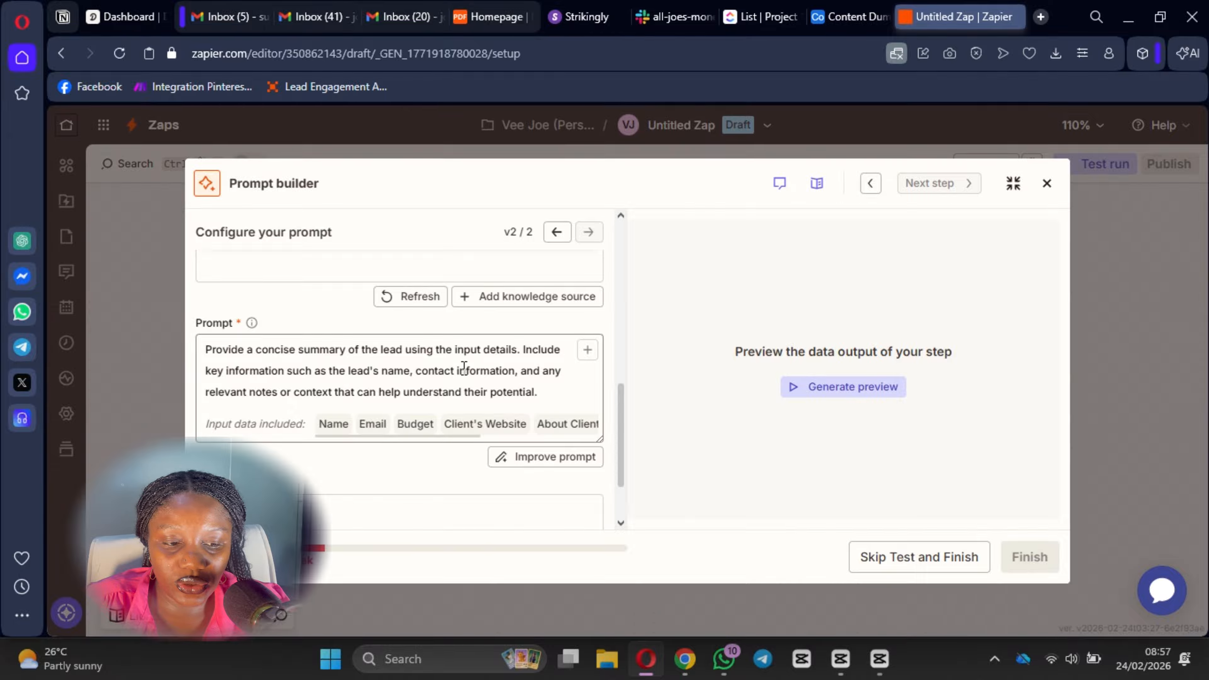
pyautogui.scroll(-2, 468, 379)
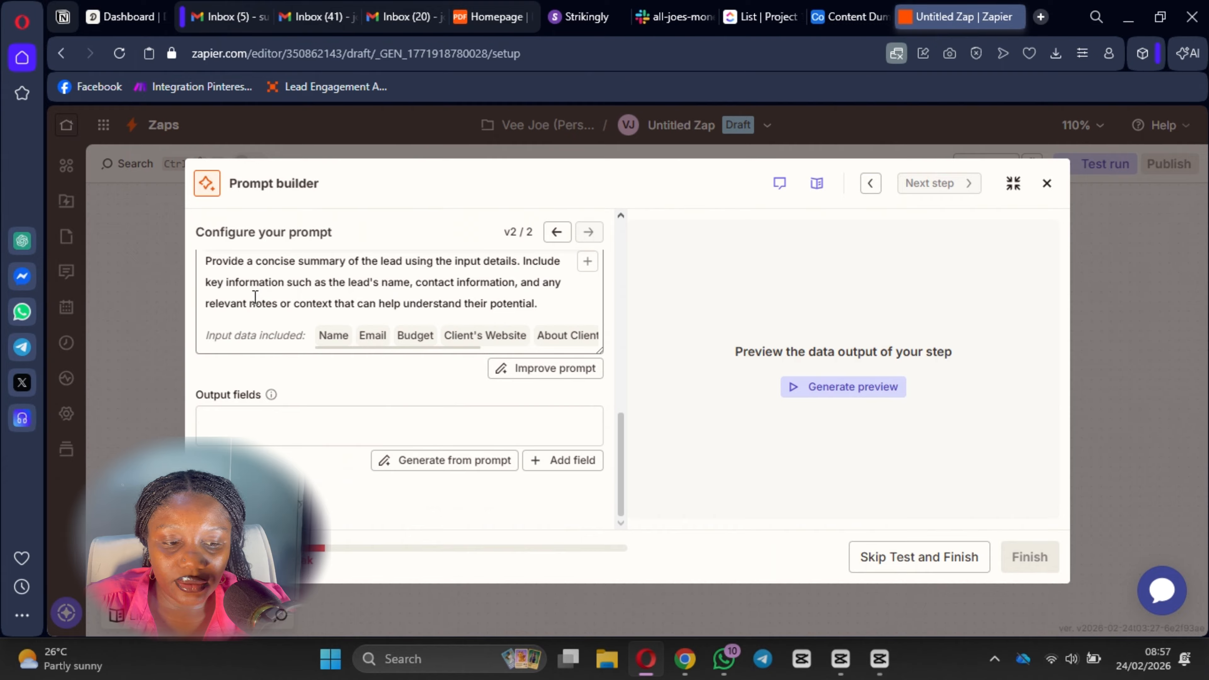
pyautogui.scroll(2, 255, 296)
pyautogui.scroll(-2, 248, 352)
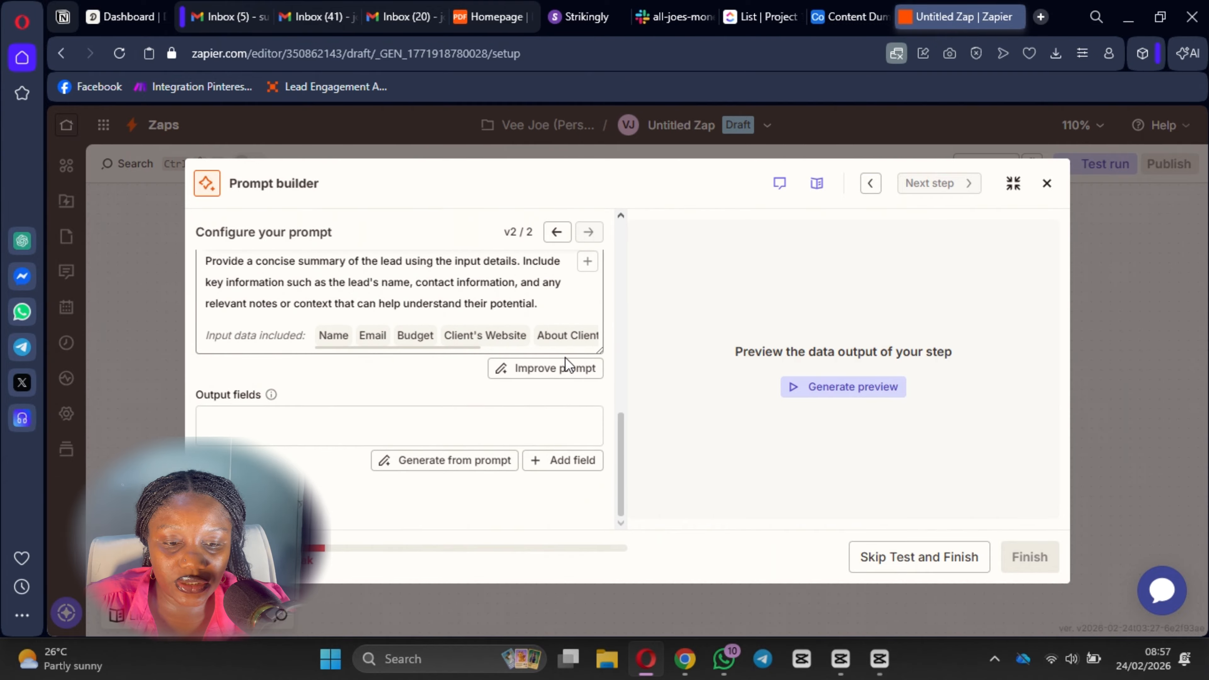
# Step: Run the AI prompt improvement a second time and review the newly revised wording
pyautogui.click(553, 372)
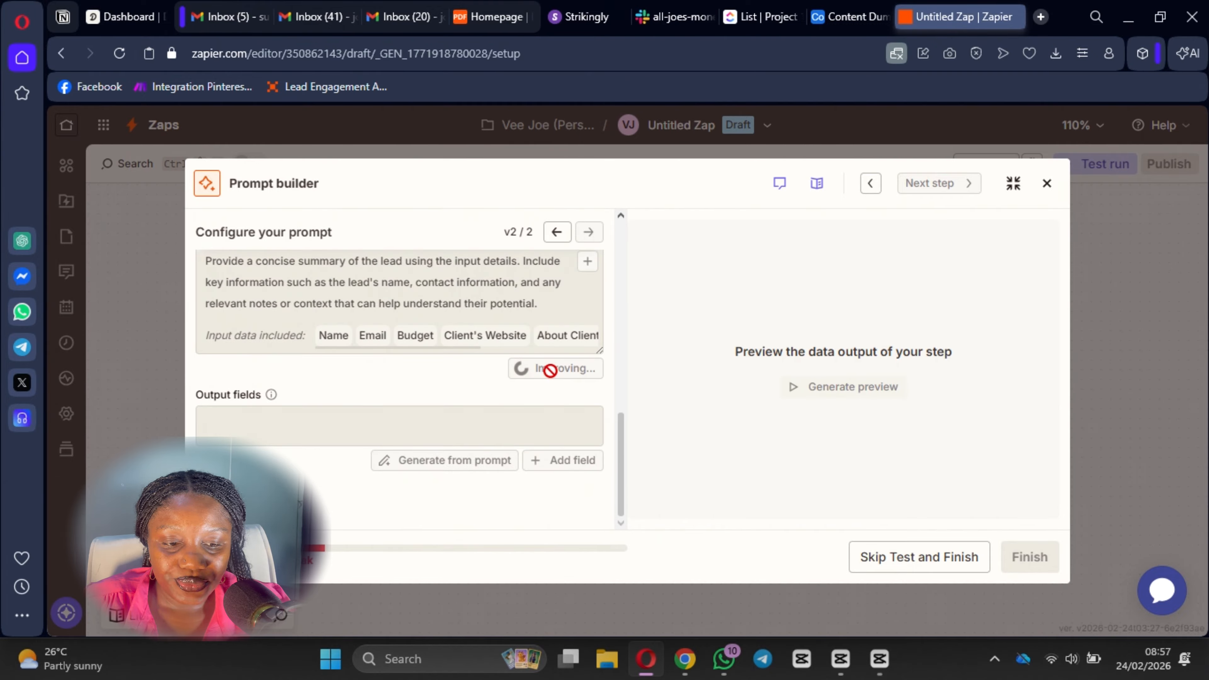
pyautogui.scroll(2, 348, 282)
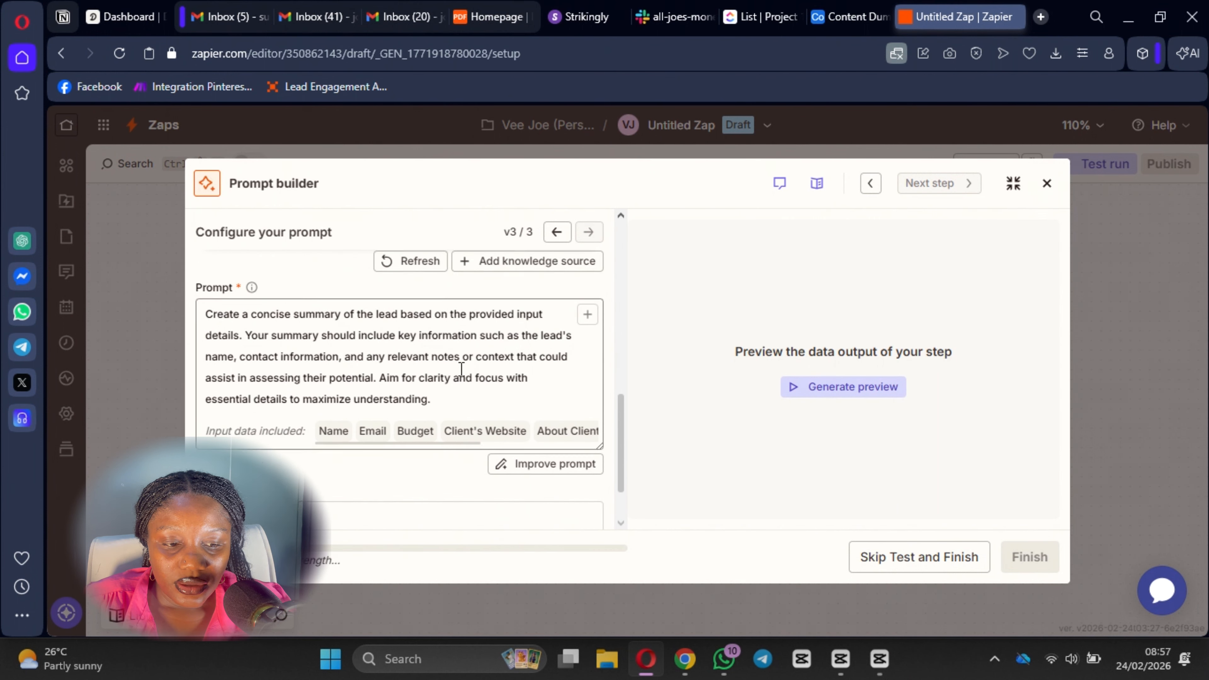
pyautogui.scroll(-2, 457, 359)
pyautogui.scroll(2, 355, 313)
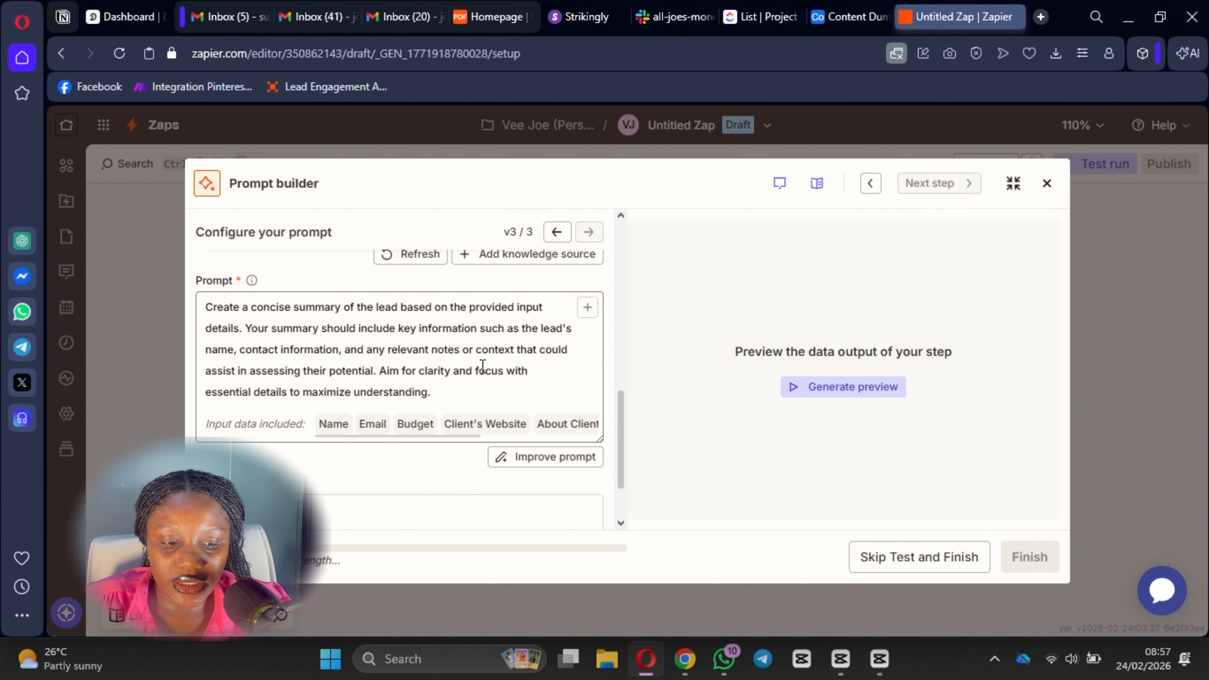
pyautogui.scroll(-2, 481, 365)
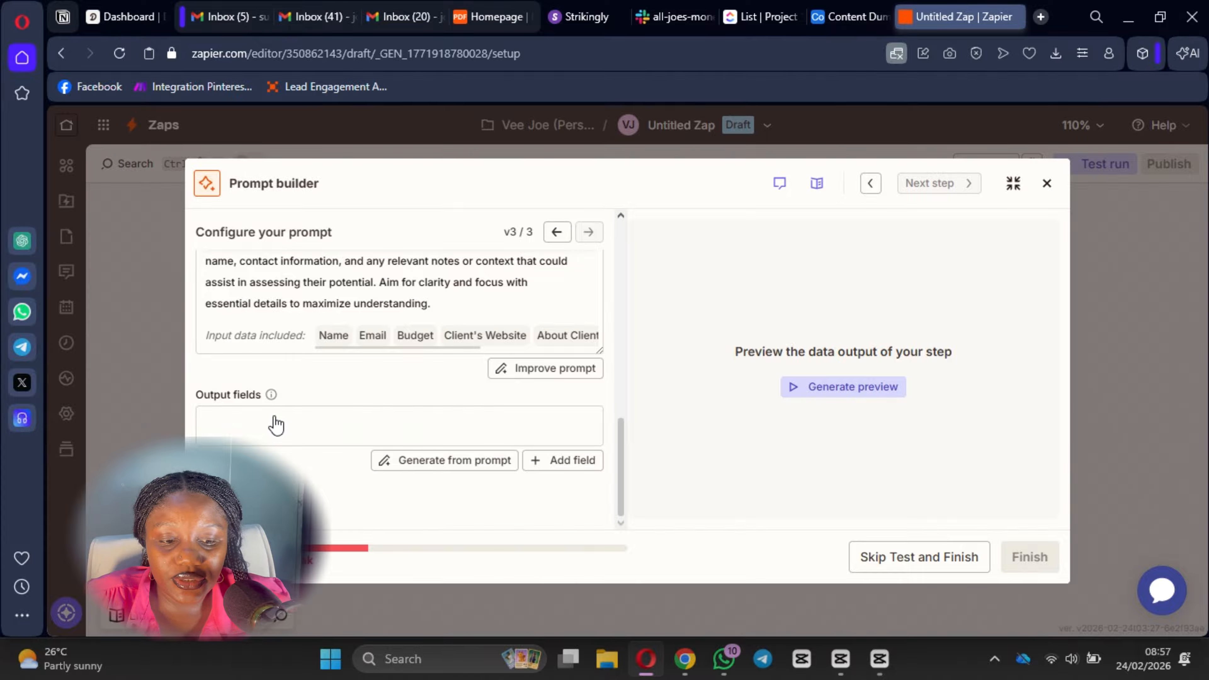
# Step: Generate the output fields from the prompt and delete the Contact Phone field
pyautogui.click(442, 472)
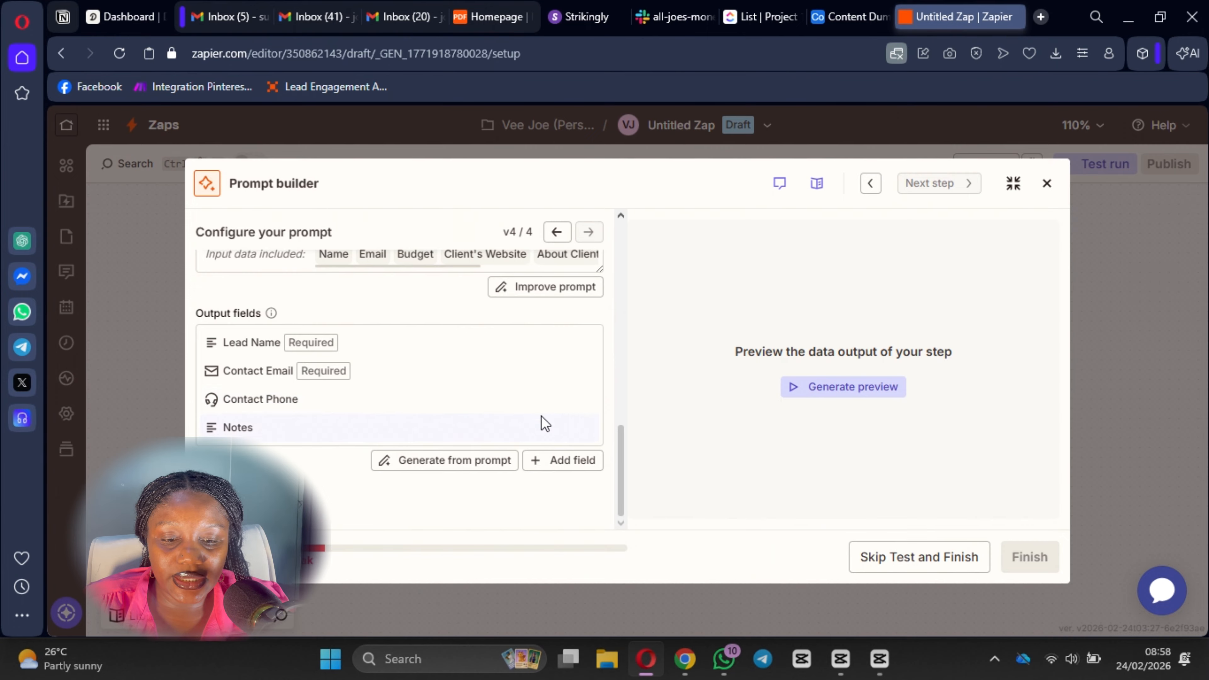
pyautogui.click(539, 400)
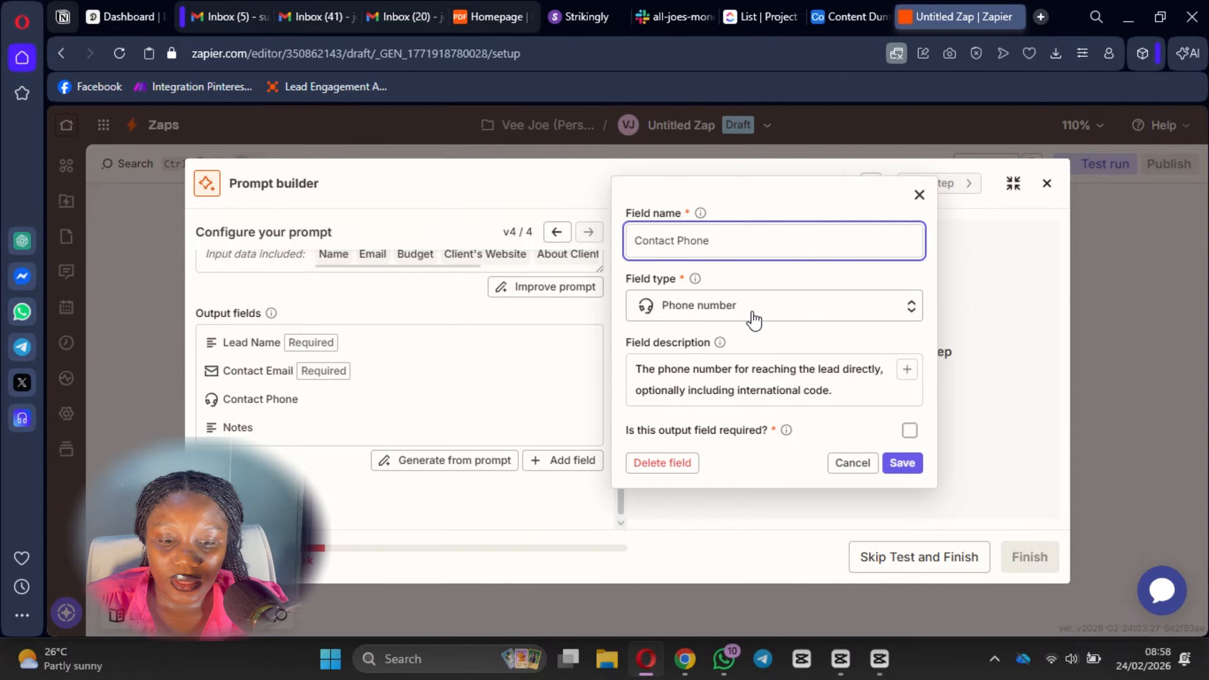
pyautogui.click(650, 469)
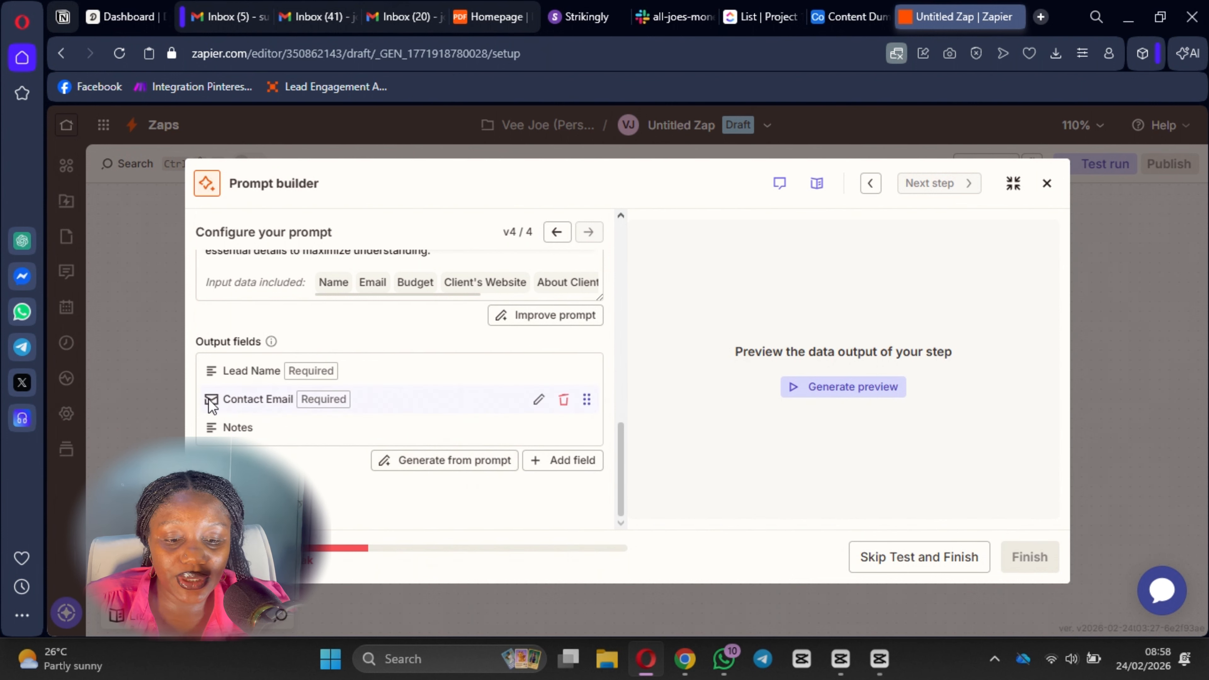
pyautogui.click(554, 467)
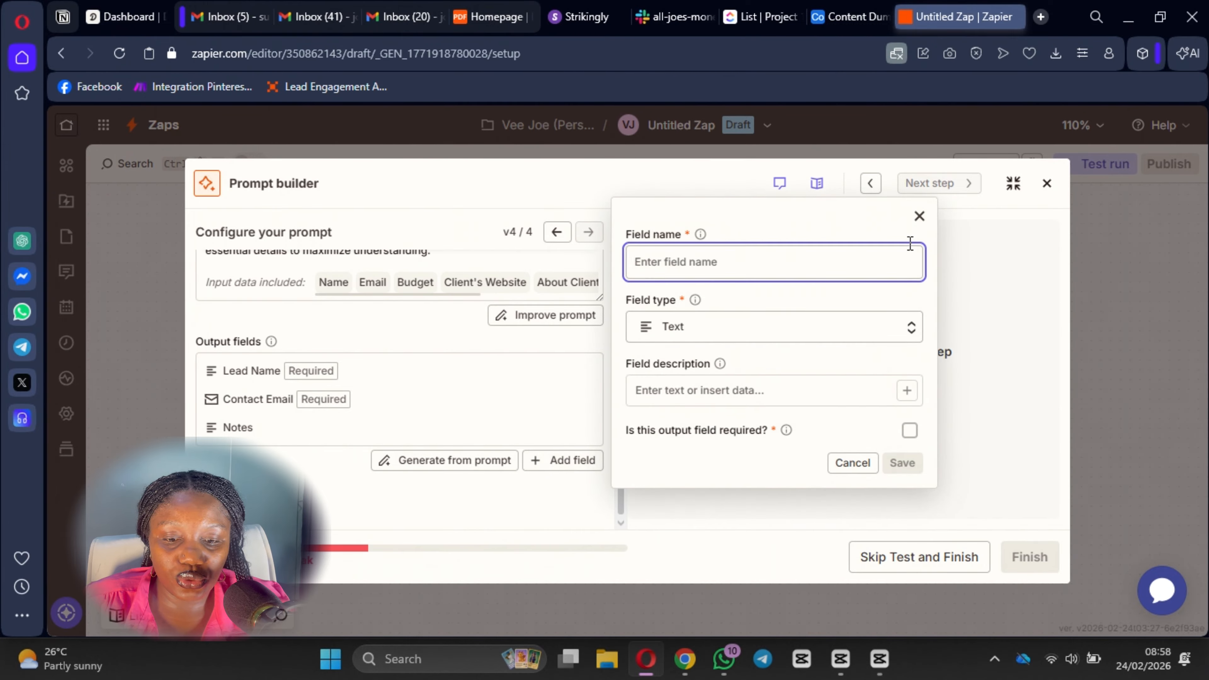
pyautogui.click(919, 217)
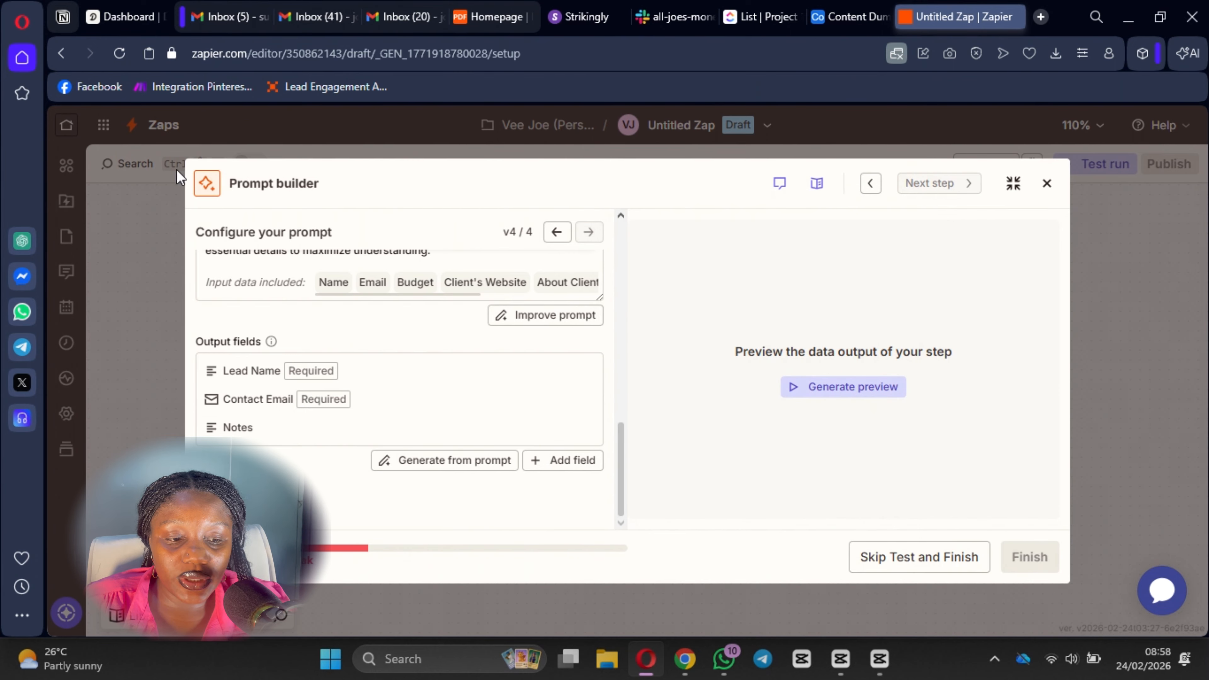
pyautogui.scroll(4, 487, 432)
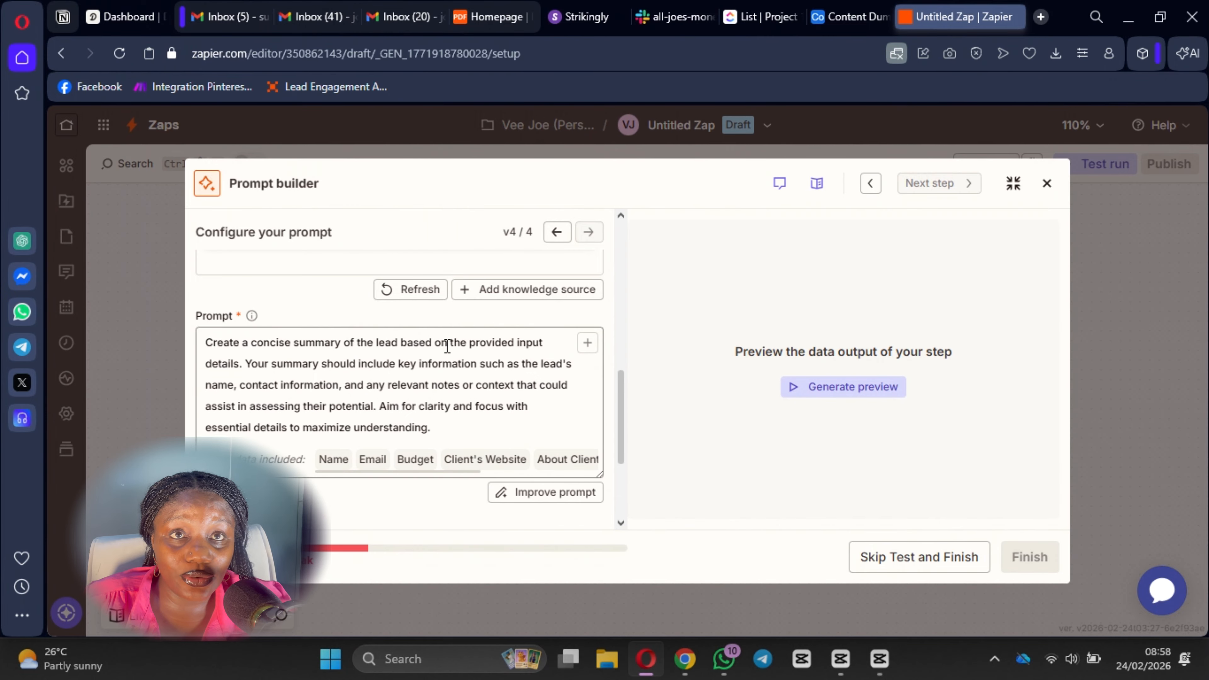
pyautogui.scroll(-4, 447, 346)
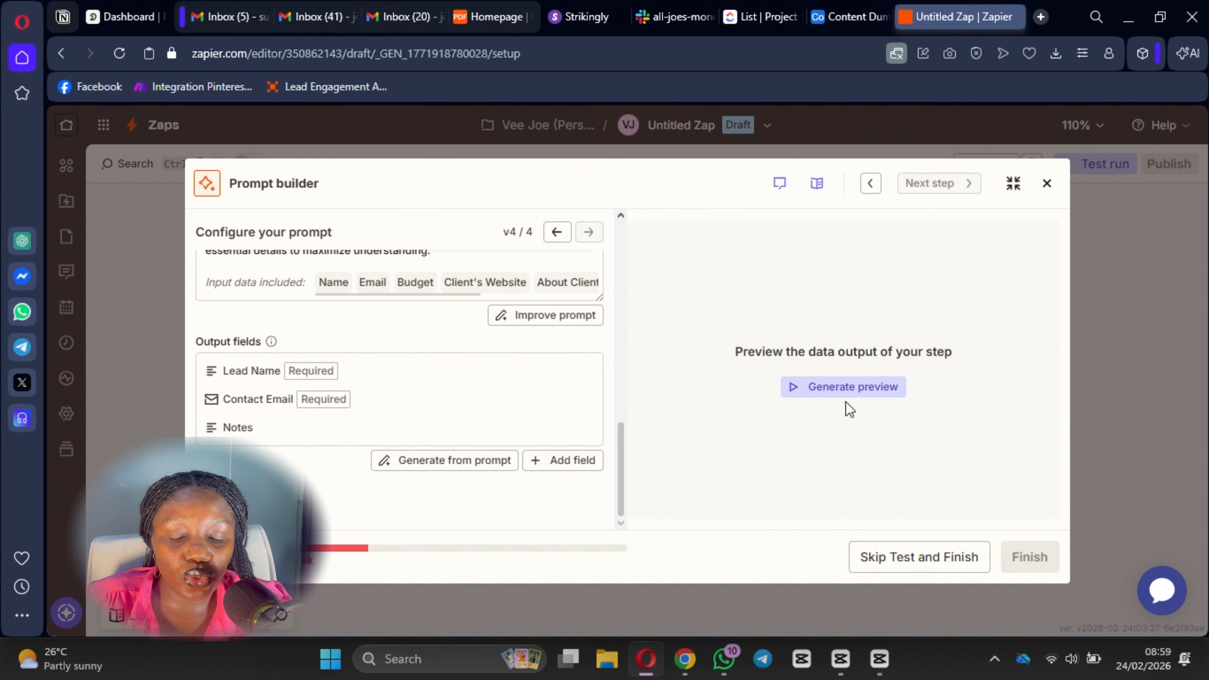
# Step: Generate a preview of the prompt's output and examine the lead name, contact email, contact phone and notes against the prompt and output fields
pyautogui.click(852, 388)
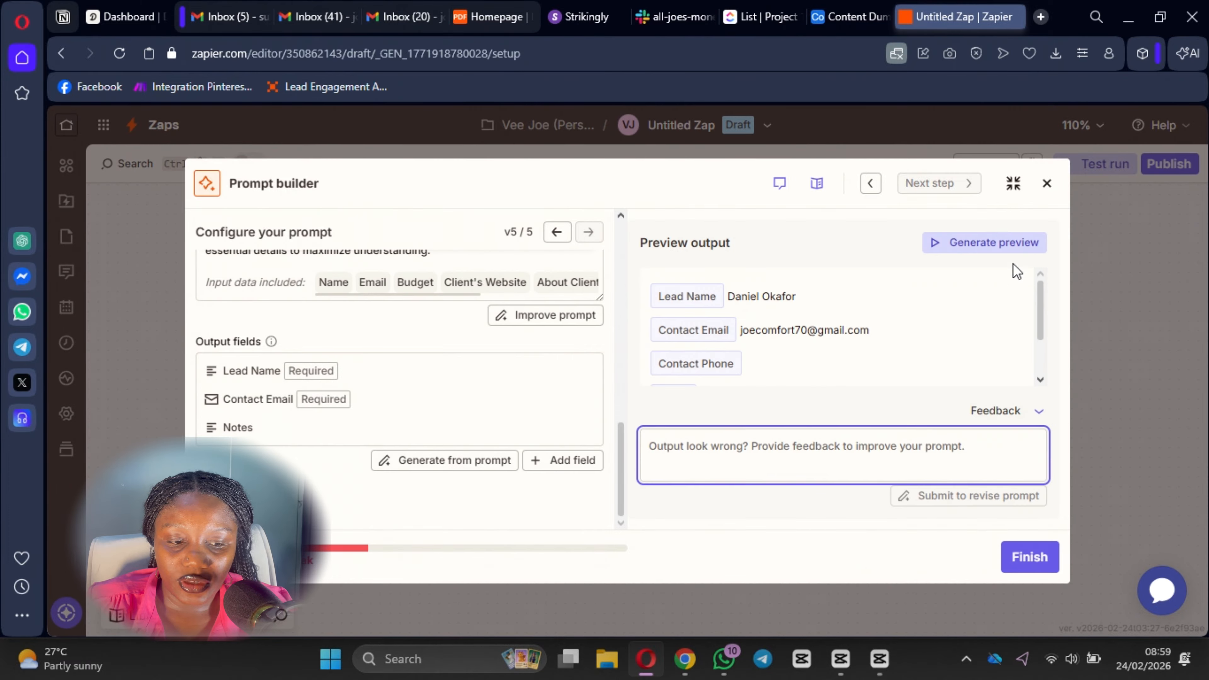
pyautogui.scroll(-2, 805, 355)
pyautogui.scroll(2, 735, 355)
pyautogui.scroll(-2, 764, 332)
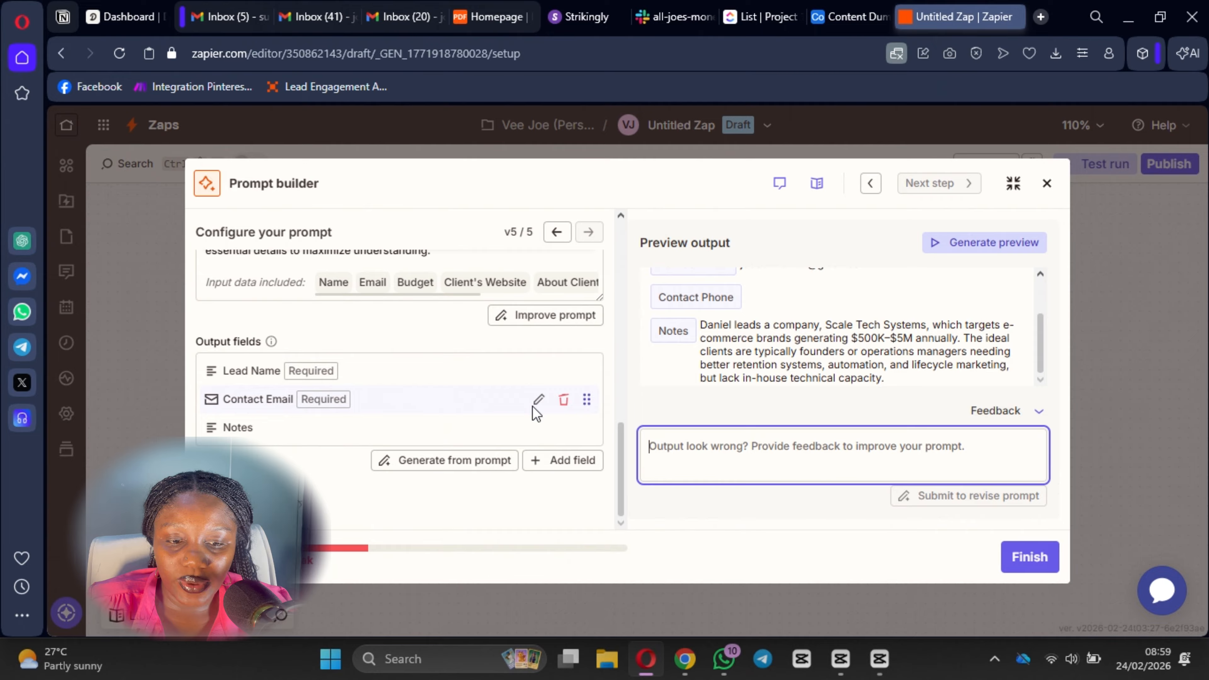
pyautogui.scroll(2, 823, 359)
pyautogui.scroll(-2, 818, 357)
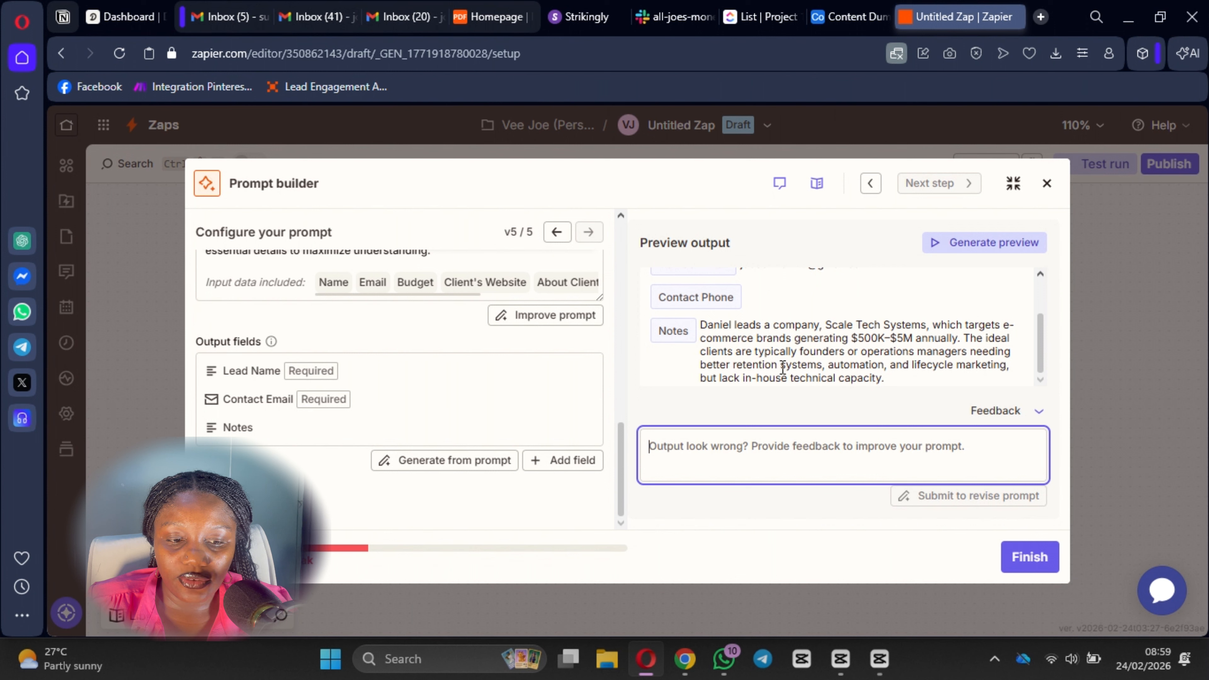
pyautogui.scroll(2, 350, 385)
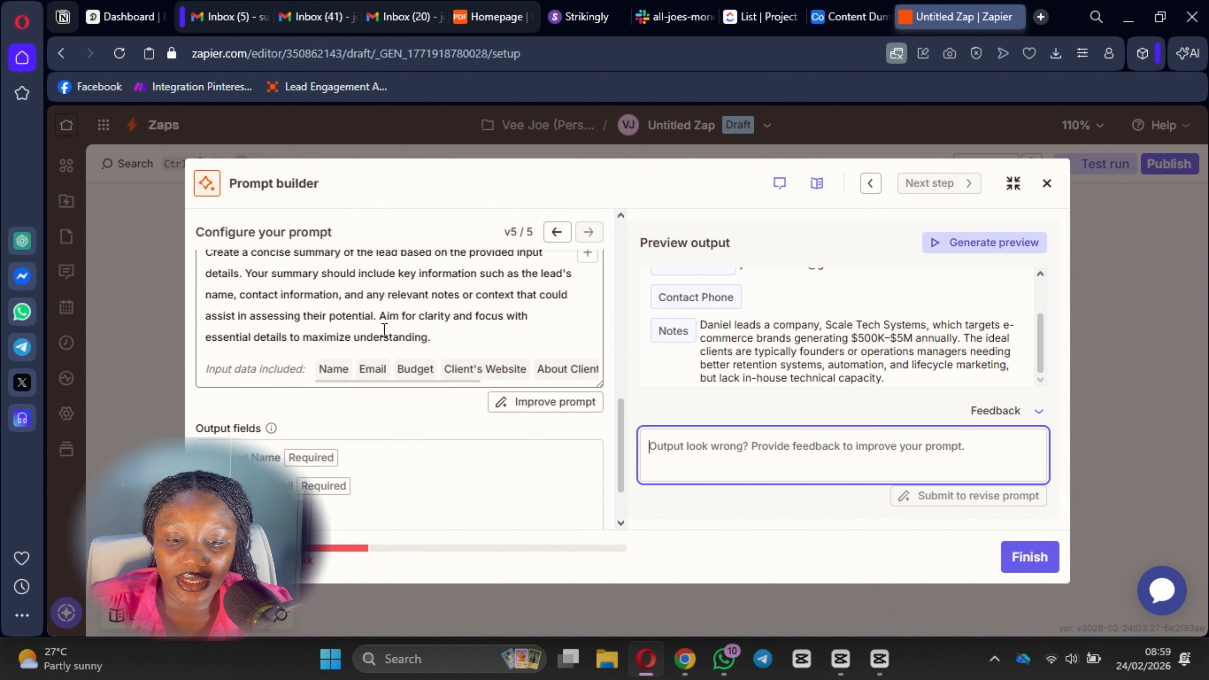
pyautogui.scroll(-2, 351, 385)
pyautogui.scroll(3, 895, 378)
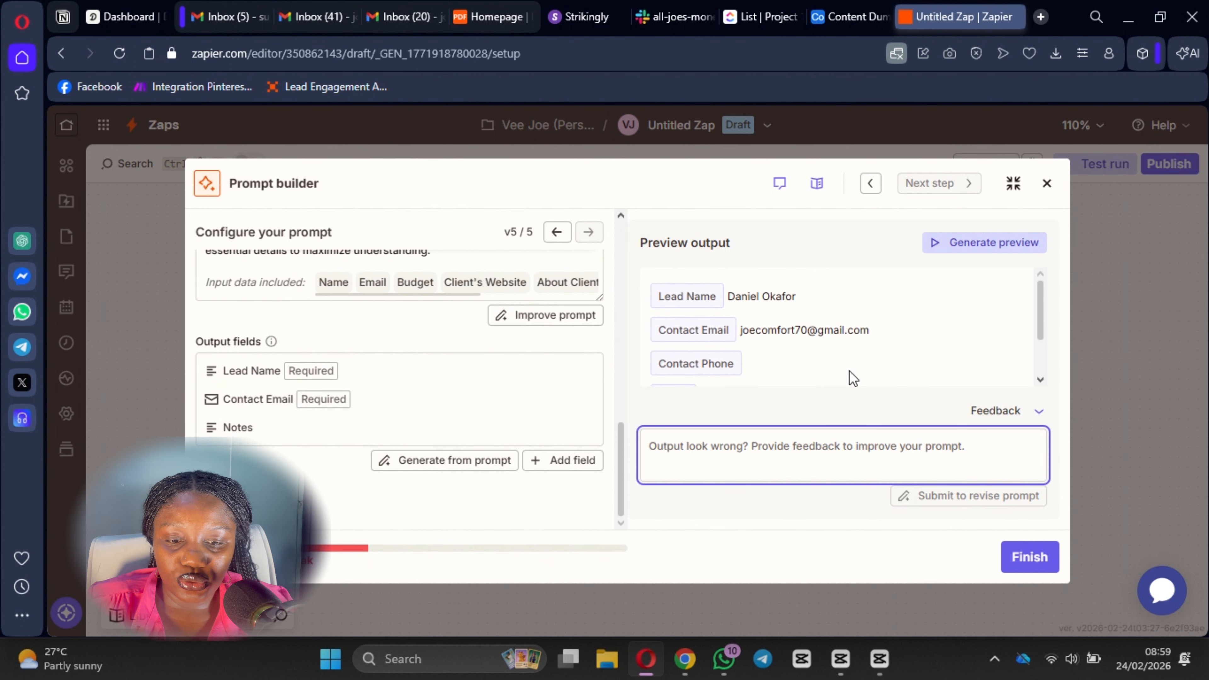
pyautogui.scroll(-3, 854, 373)
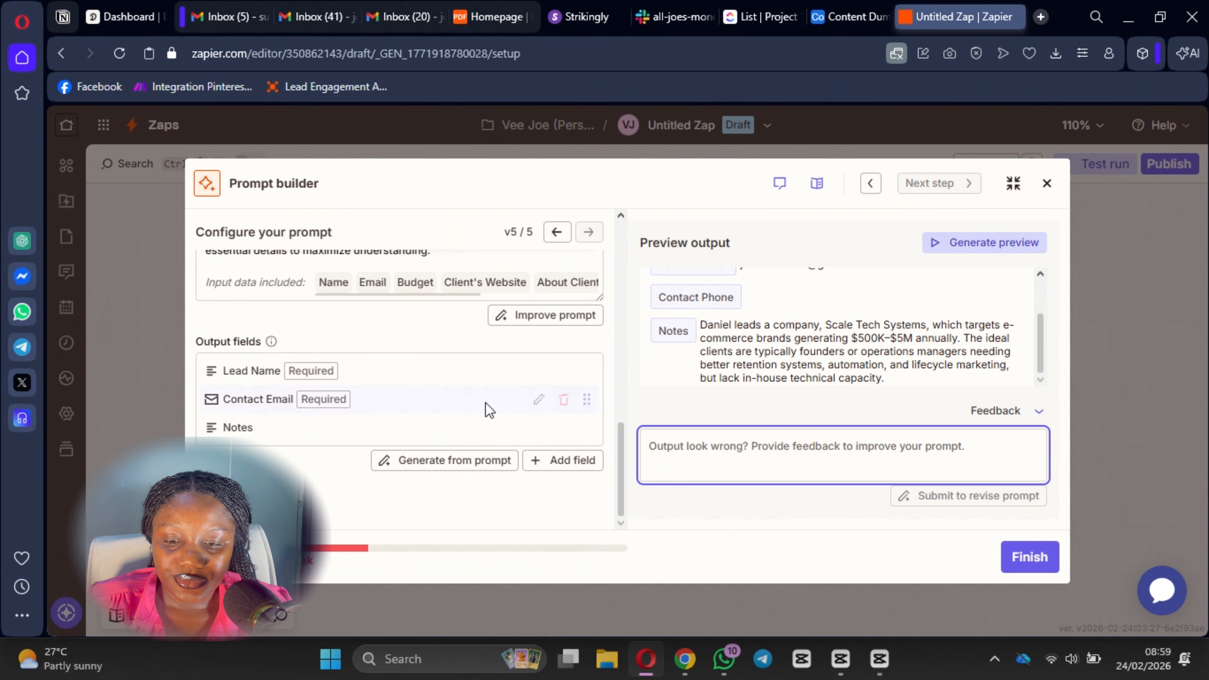
pyautogui.click(488, 393)
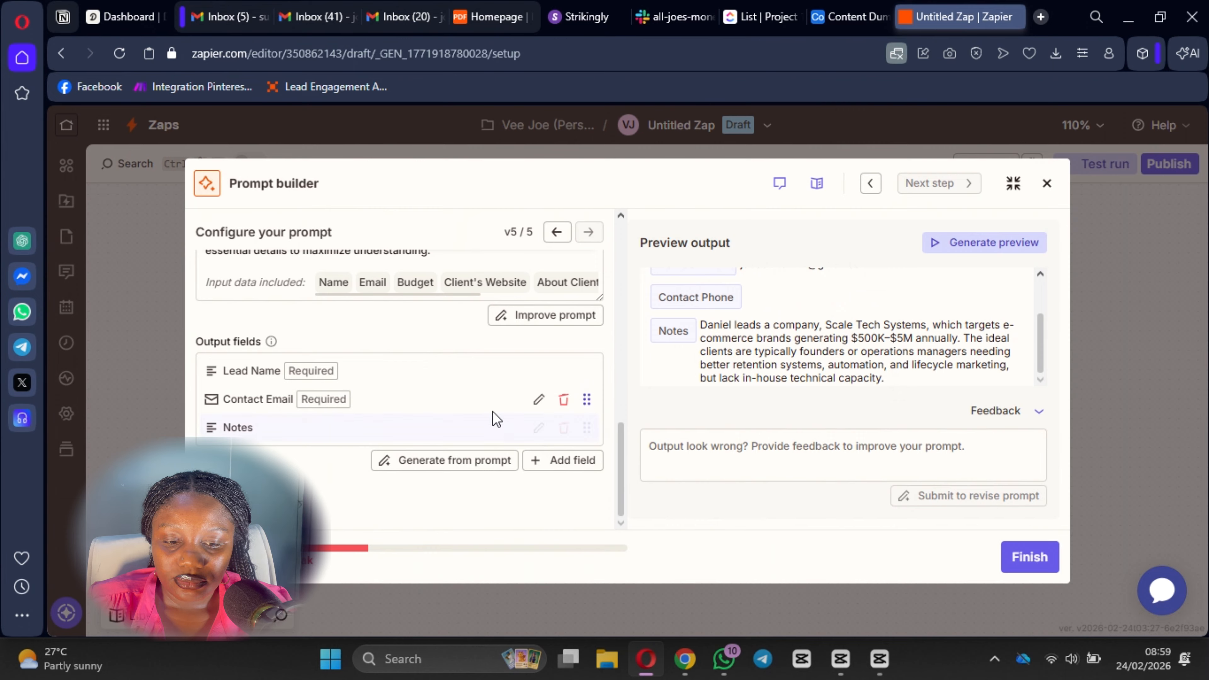
pyautogui.scroll(3, 881, 352)
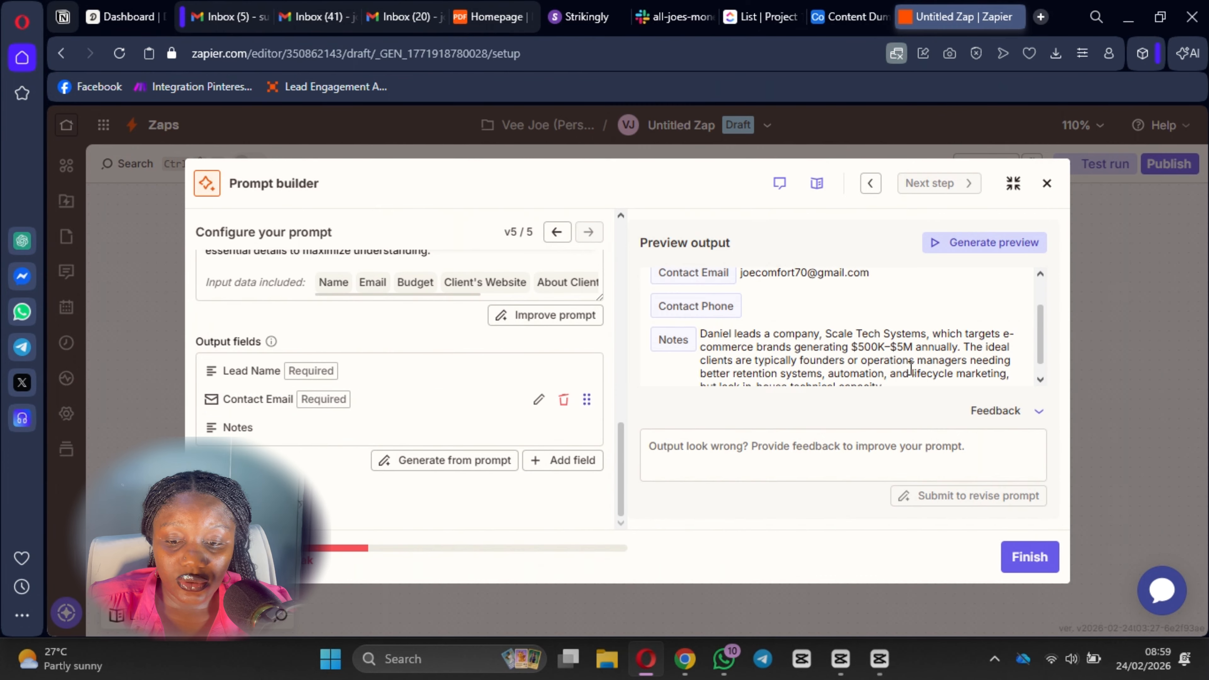
pyautogui.scroll(-3, 833, 333)
pyautogui.scroll(3, 751, 347)
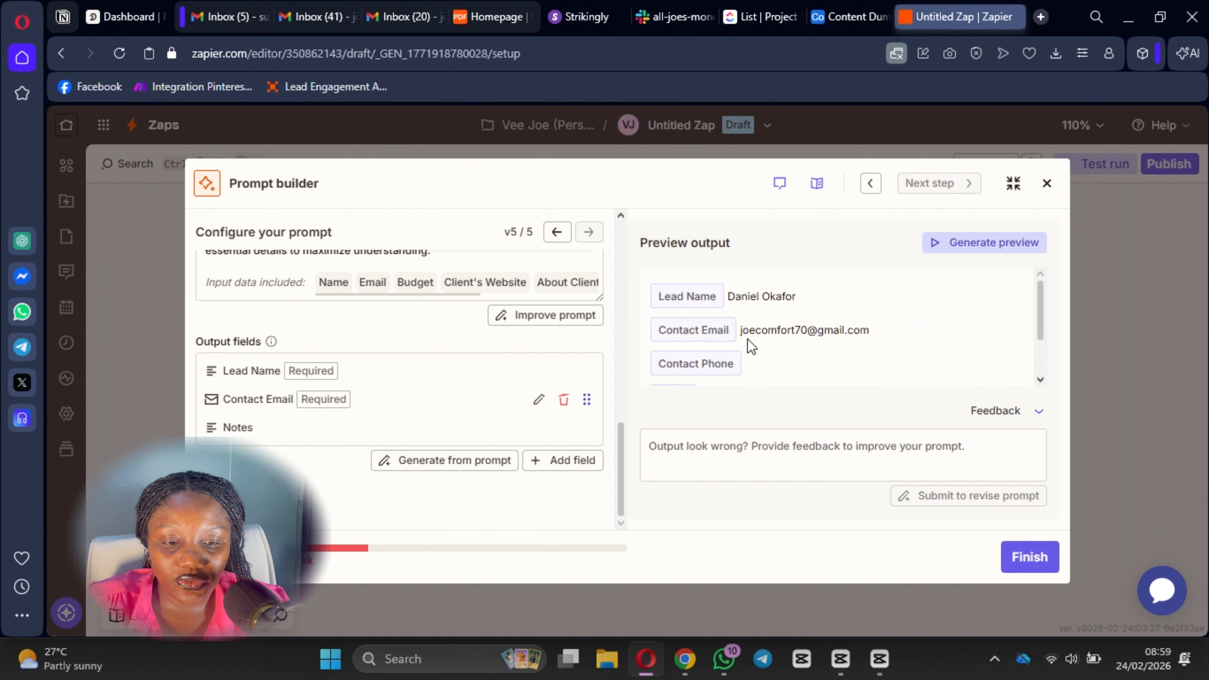
pyautogui.scroll(2, 523, 319)
pyautogui.scroll(-2, 476, 353)
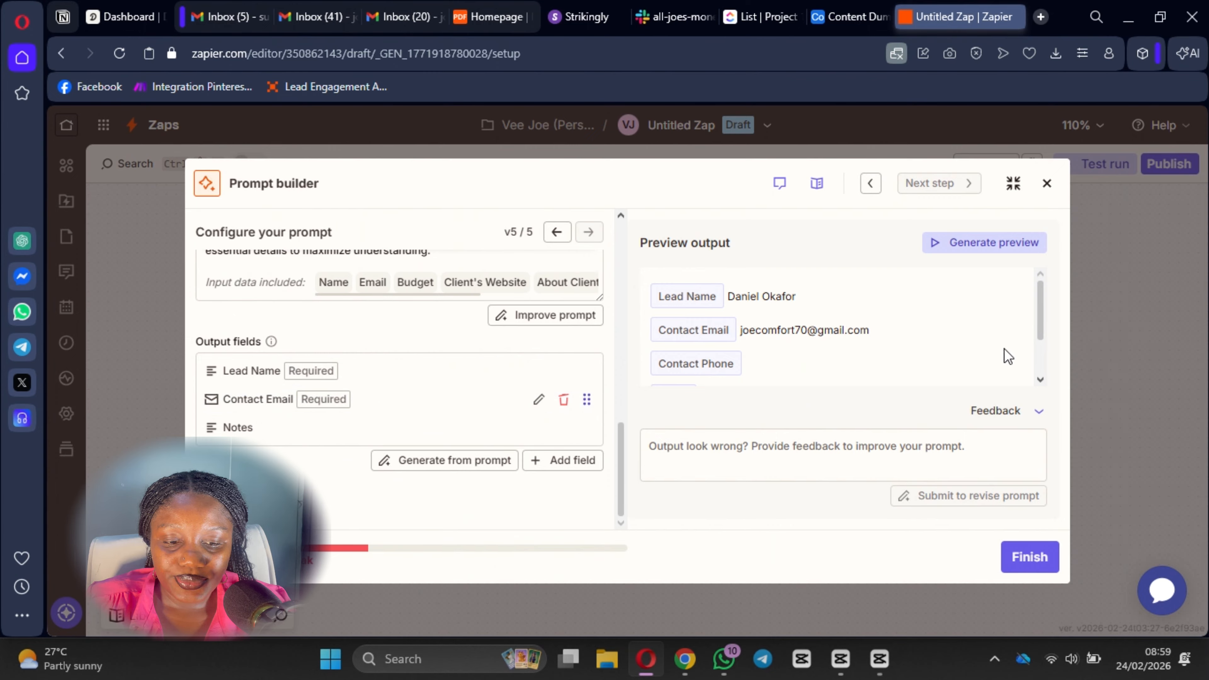
# Step: Regenerate the output fields from the current prompt and dismiss the Slack notification
pyautogui.click(439, 461)
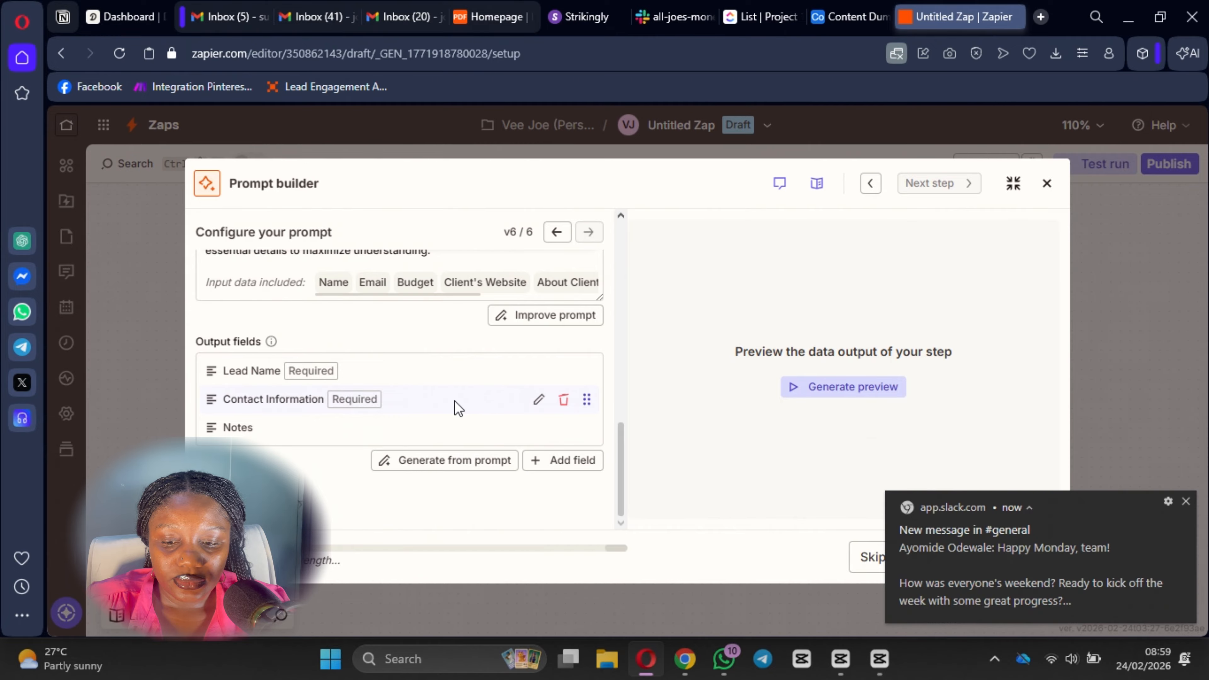
pyautogui.click(1185, 501)
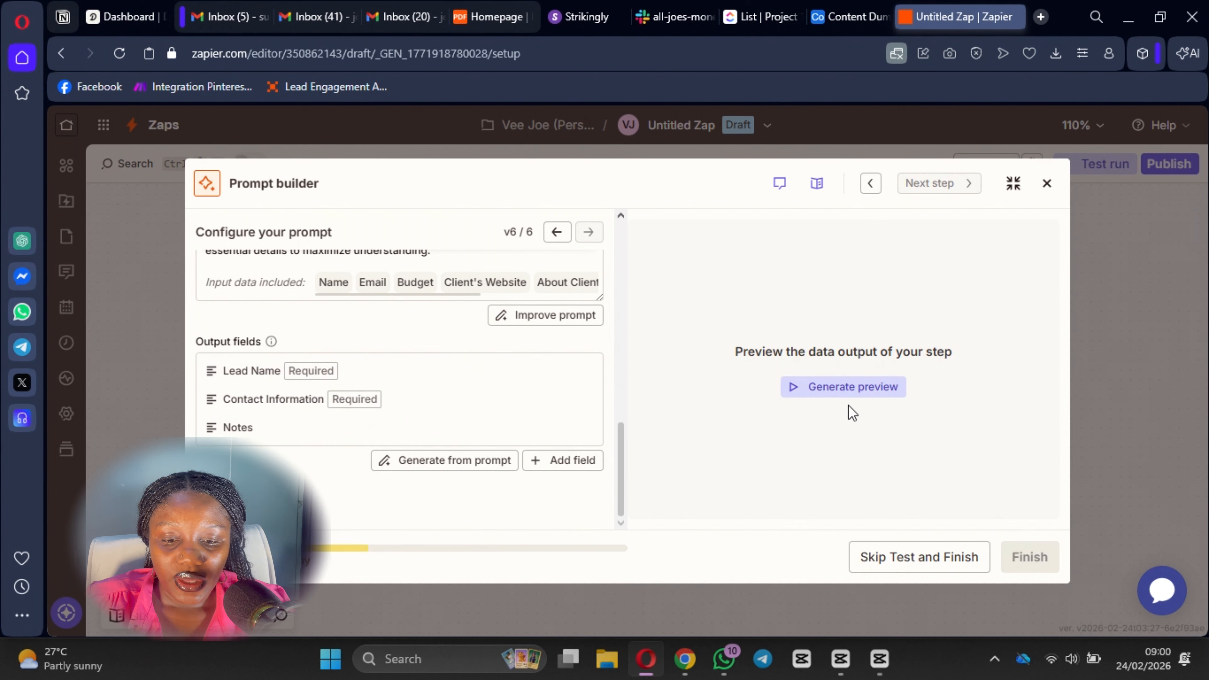
# Step: Generate a preview of the prompt's output, review the lead name, contact information and notes, and finish the prompt setup
pyautogui.click(821, 396)
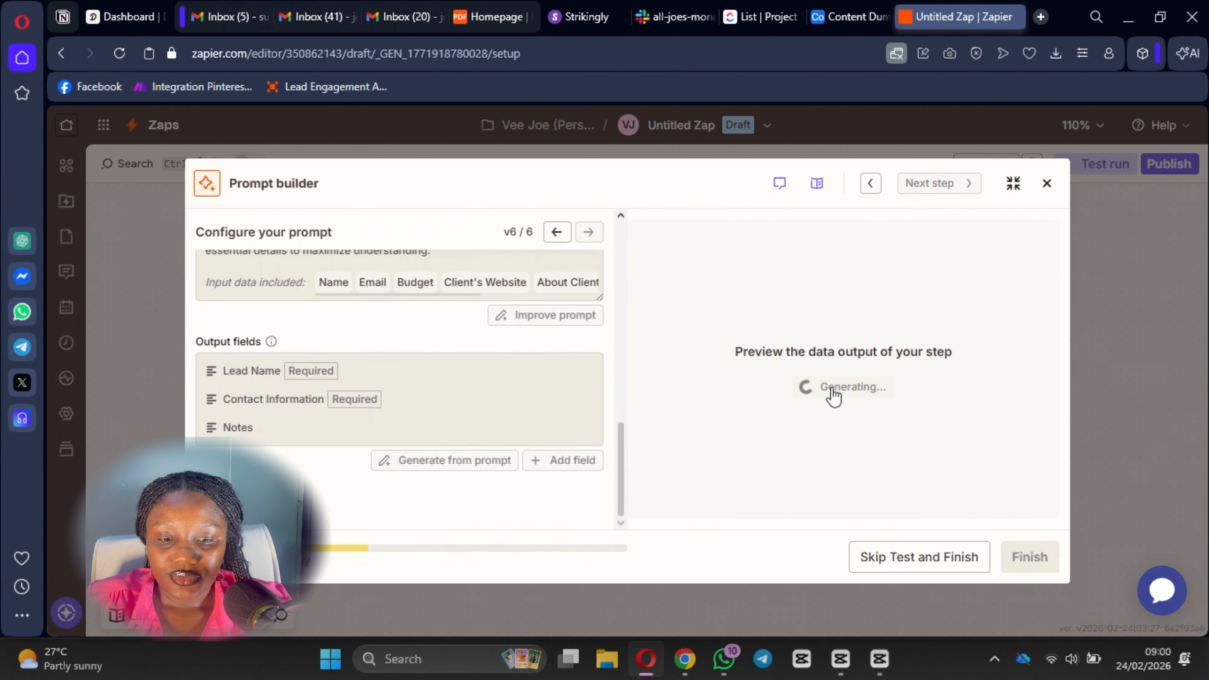
pyautogui.scroll(1, 829, 362)
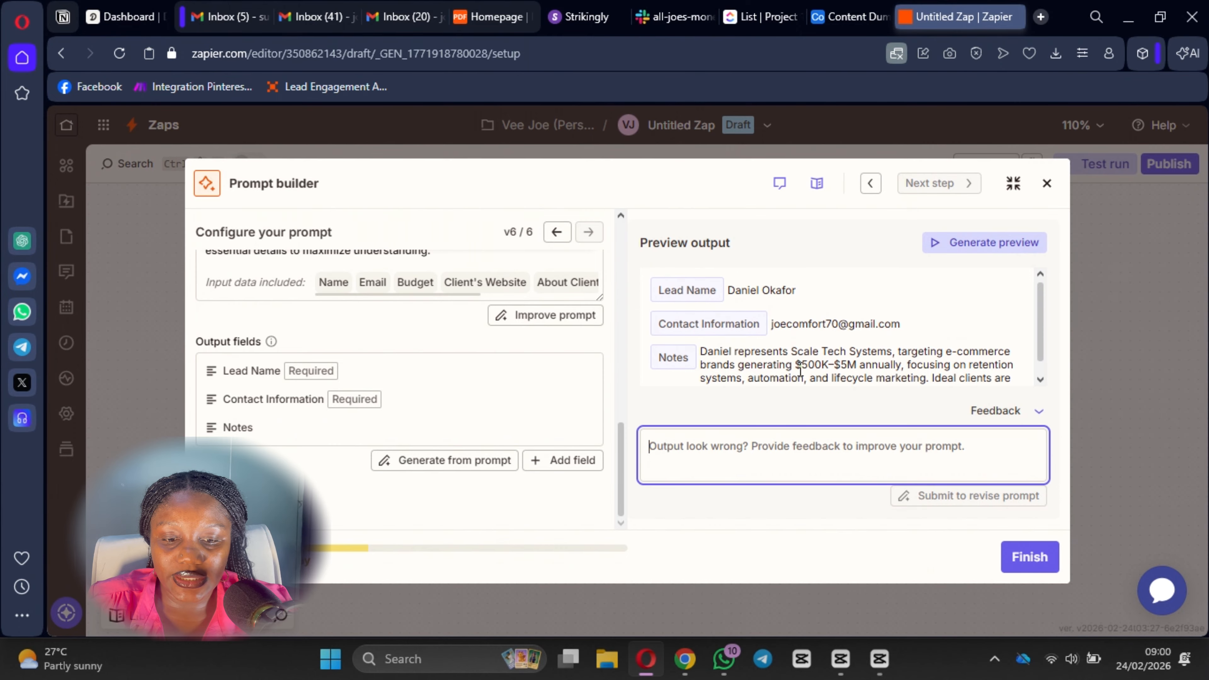
pyautogui.scroll(-1, 819, 370)
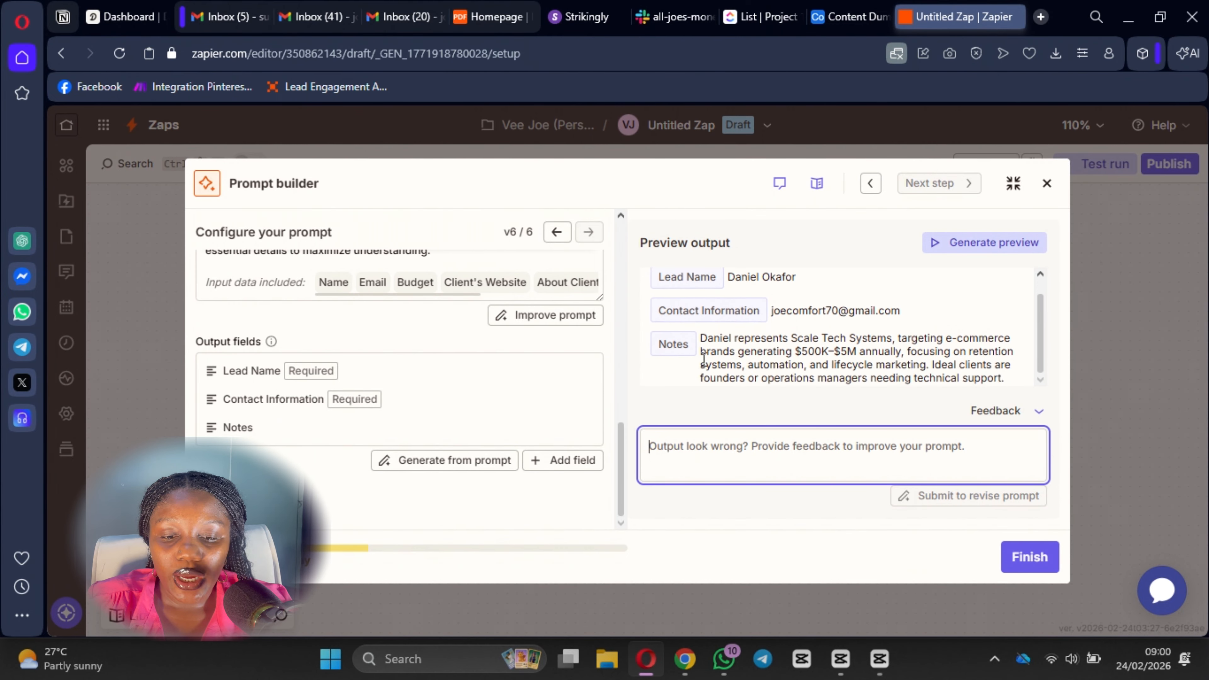
pyautogui.scroll(1, 804, 329)
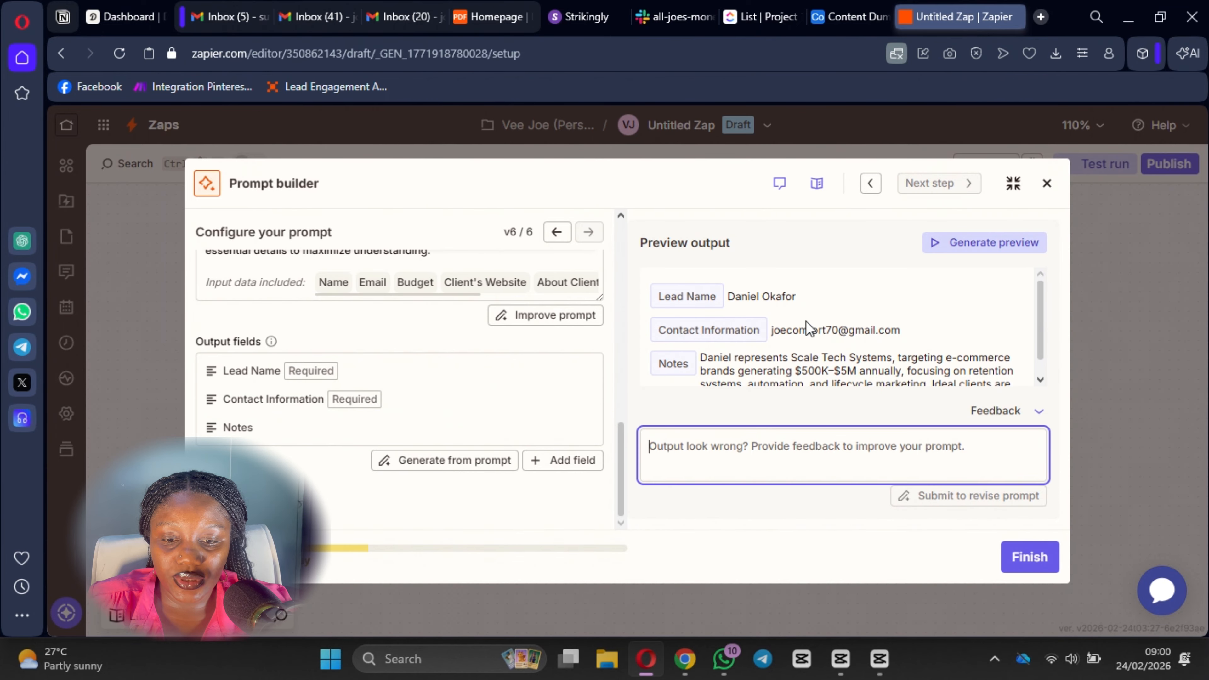
pyautogui.scroll(-1, 814, 343)
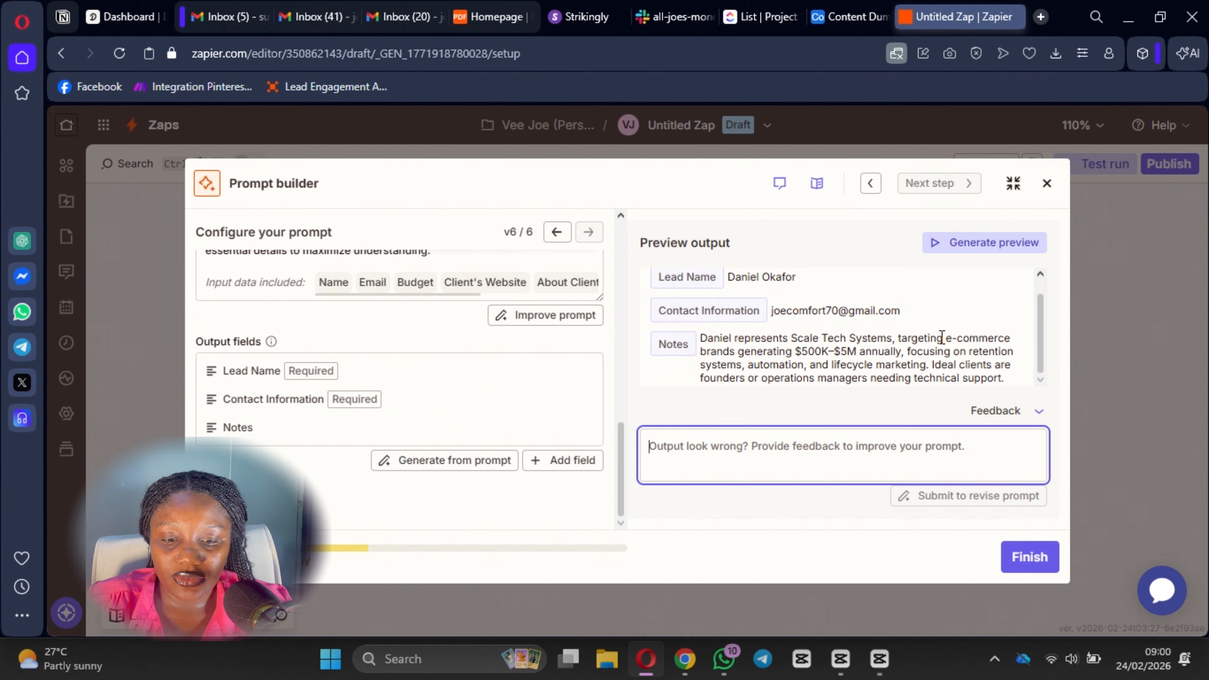
pyautogui.click(1030, 561)
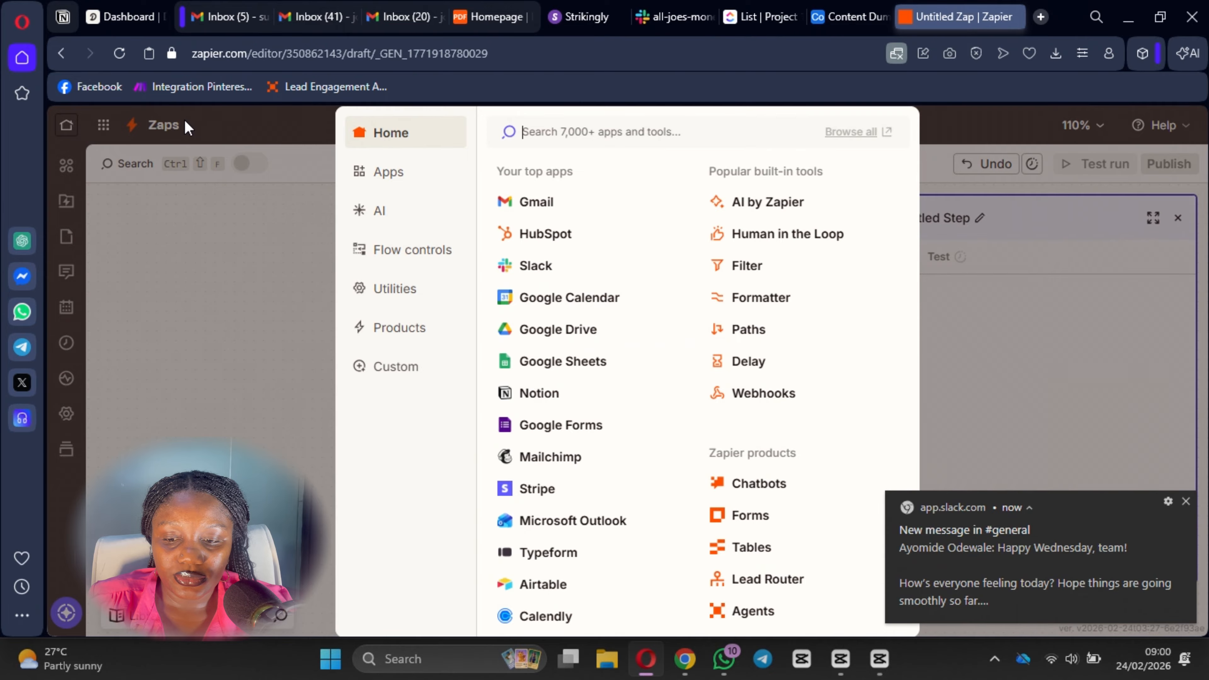
# Step: Dismiss the message notification and search for Slack to add it as the Zap's third step
pyautogui.click(1185, 503)
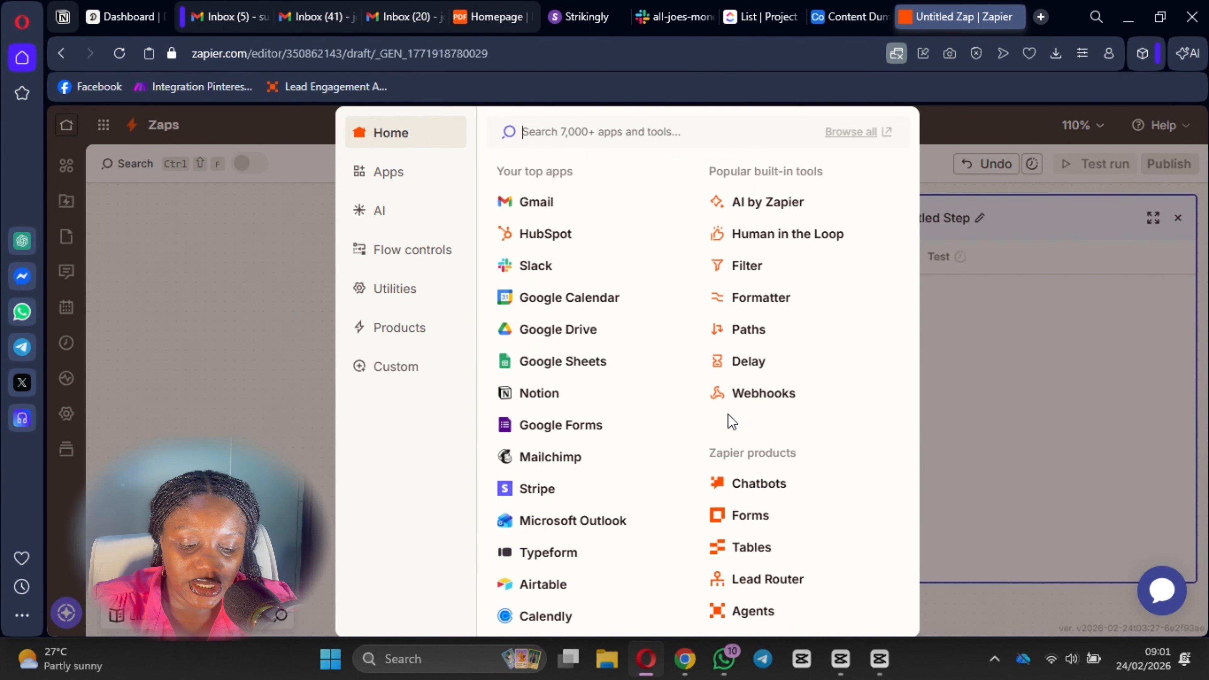
pyautogui.write('slack')
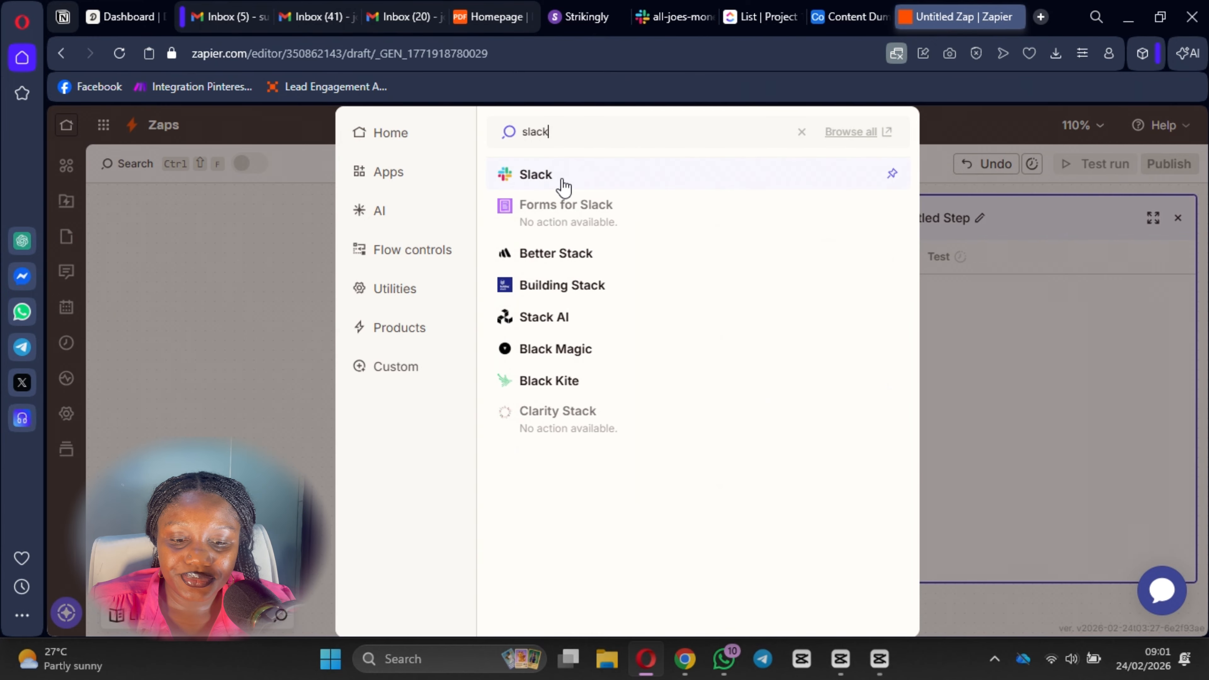
pyautogui.click(563, 179)
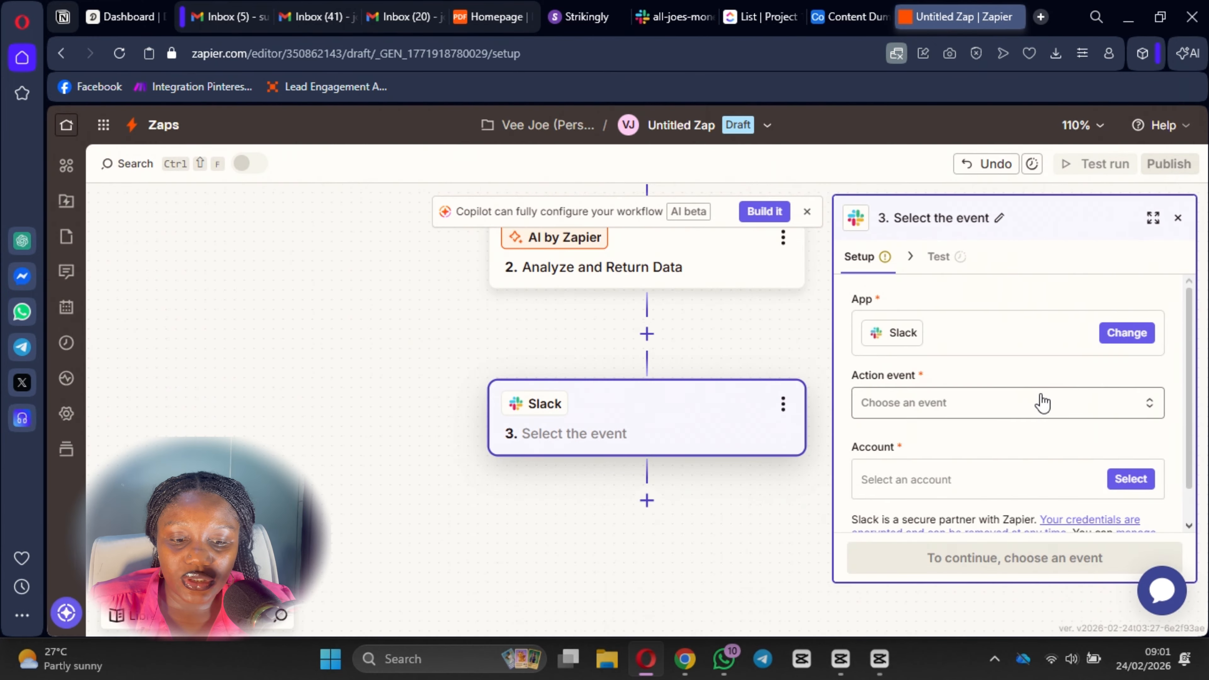
# Step: Set the Slack step's action event to Send Channel Message and continue with the connected account to its configuration
pyautogui.click(941, 412)
pyautogui.scroll(-5, 590, 476)
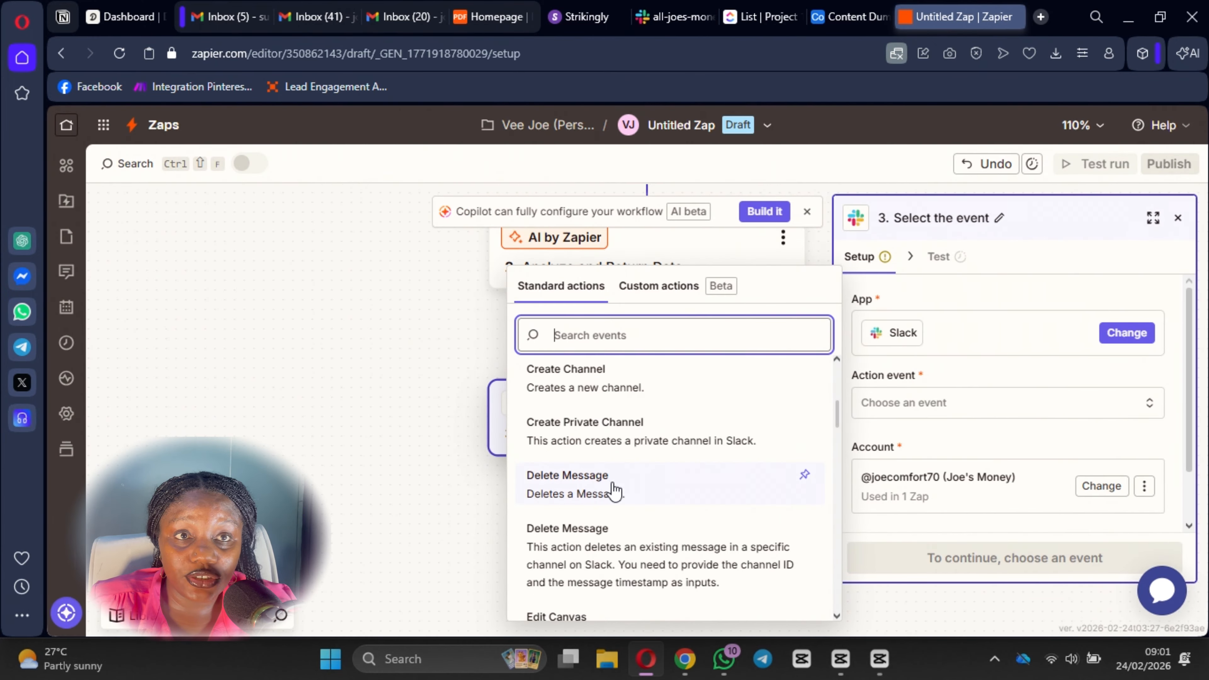
pyautogui.scroll(-12, 633, 512)
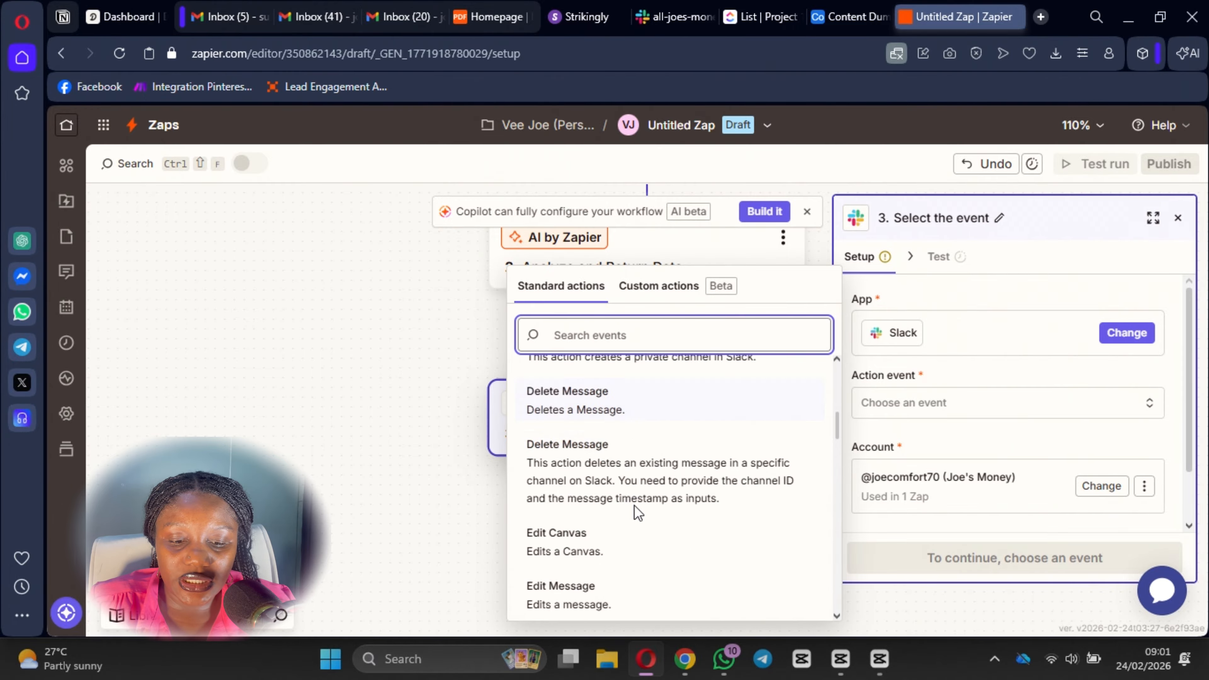
pyautogui.scroll(-4, 619, 495)
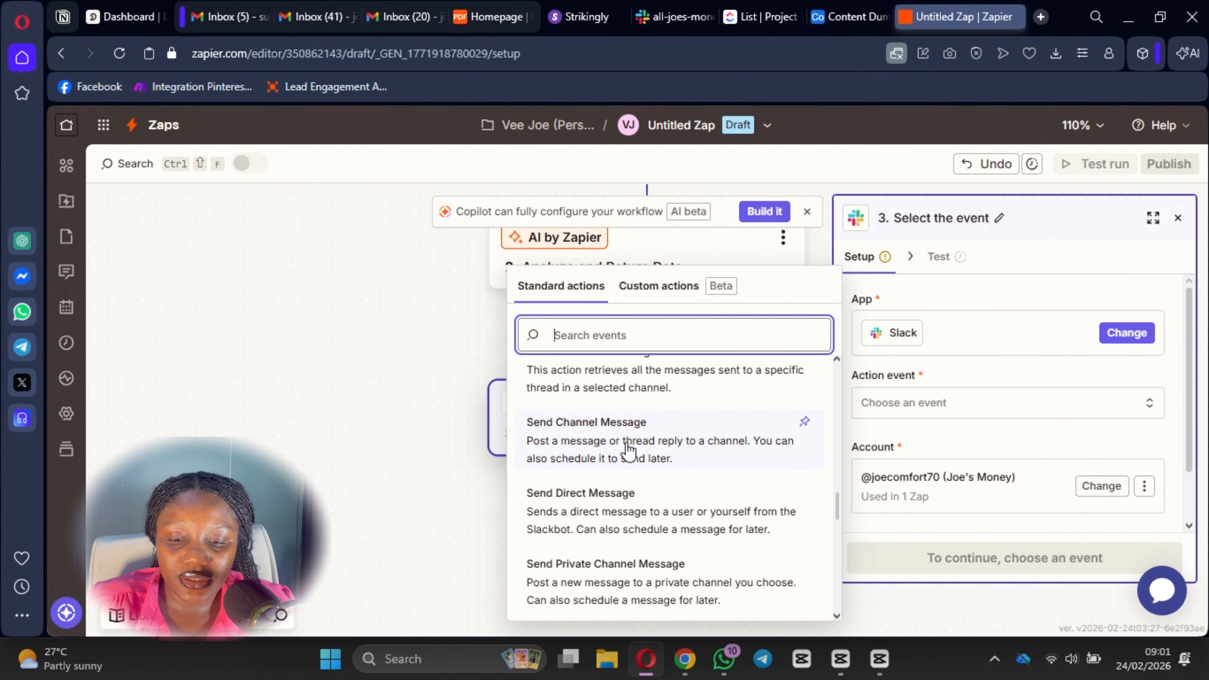
pyautogui.click(627, 448)
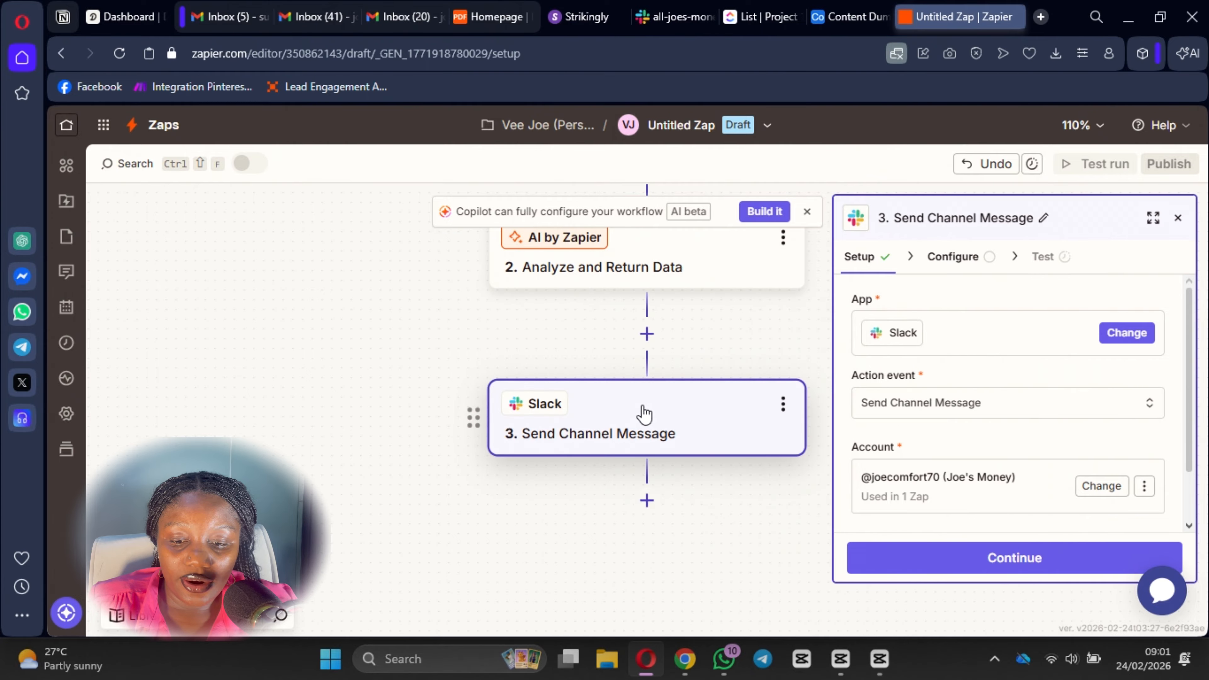
pyautogui.scroll(-2, 1017, 475)
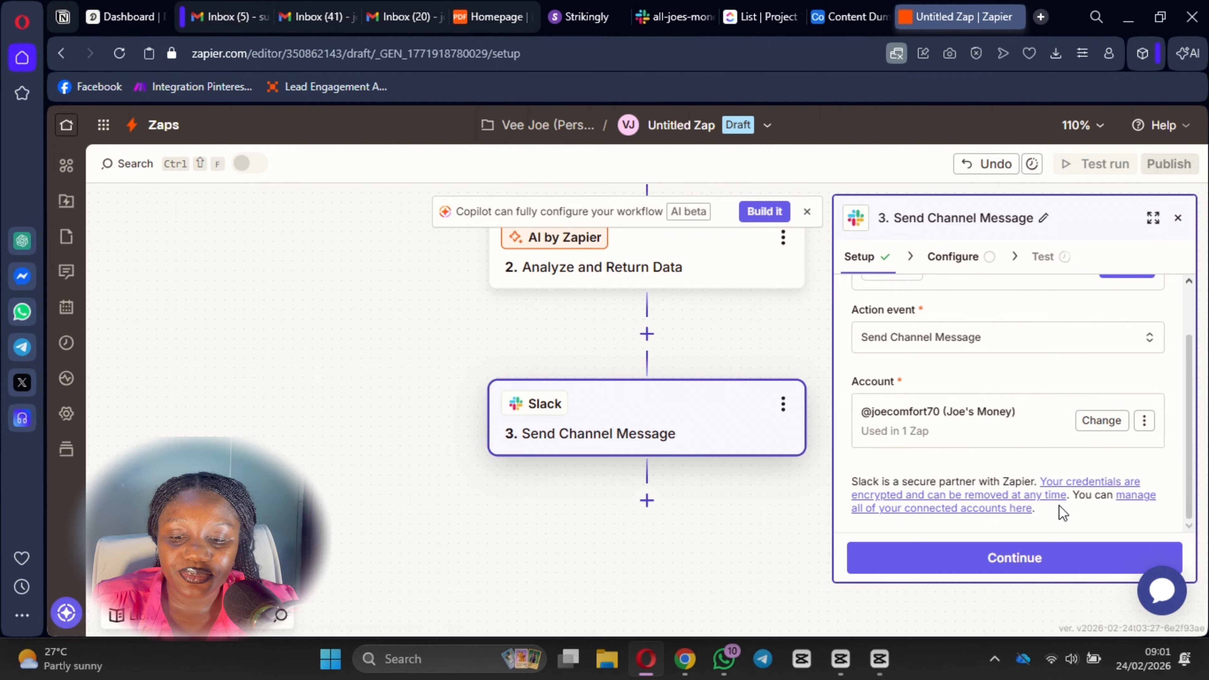
pyautogui.click(1009, 562)
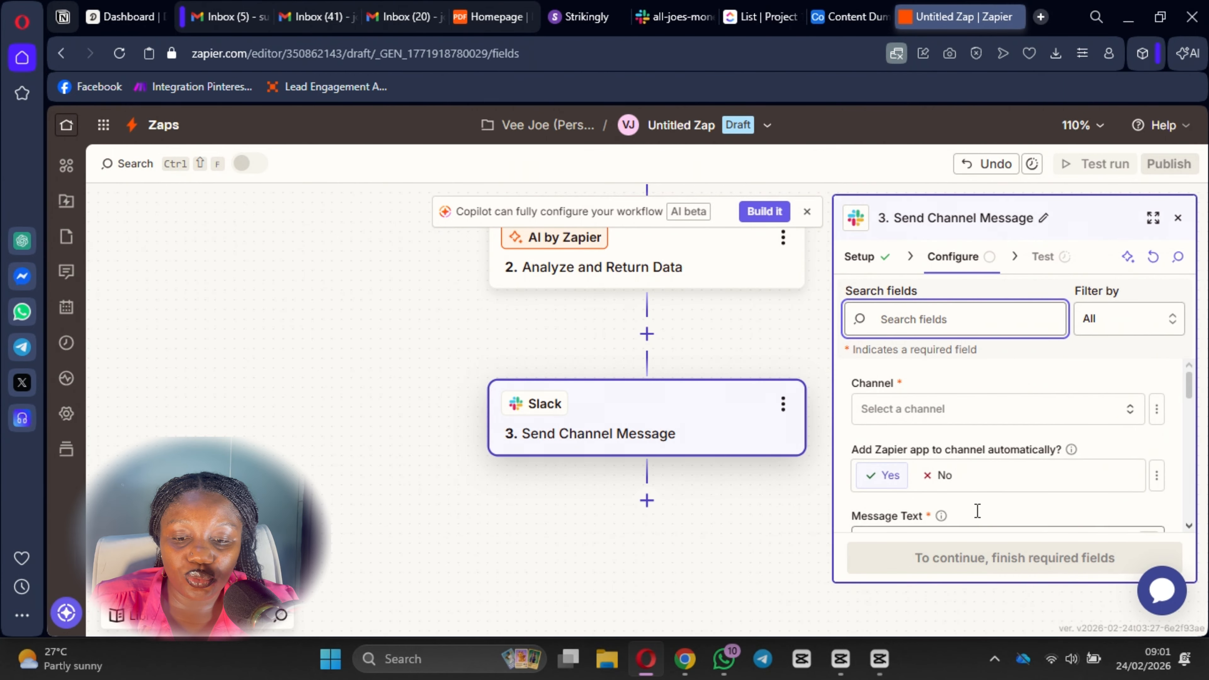
# Step: Choose all-joes-money as the channel for the Slack message
pyautogui.click(903, 410)
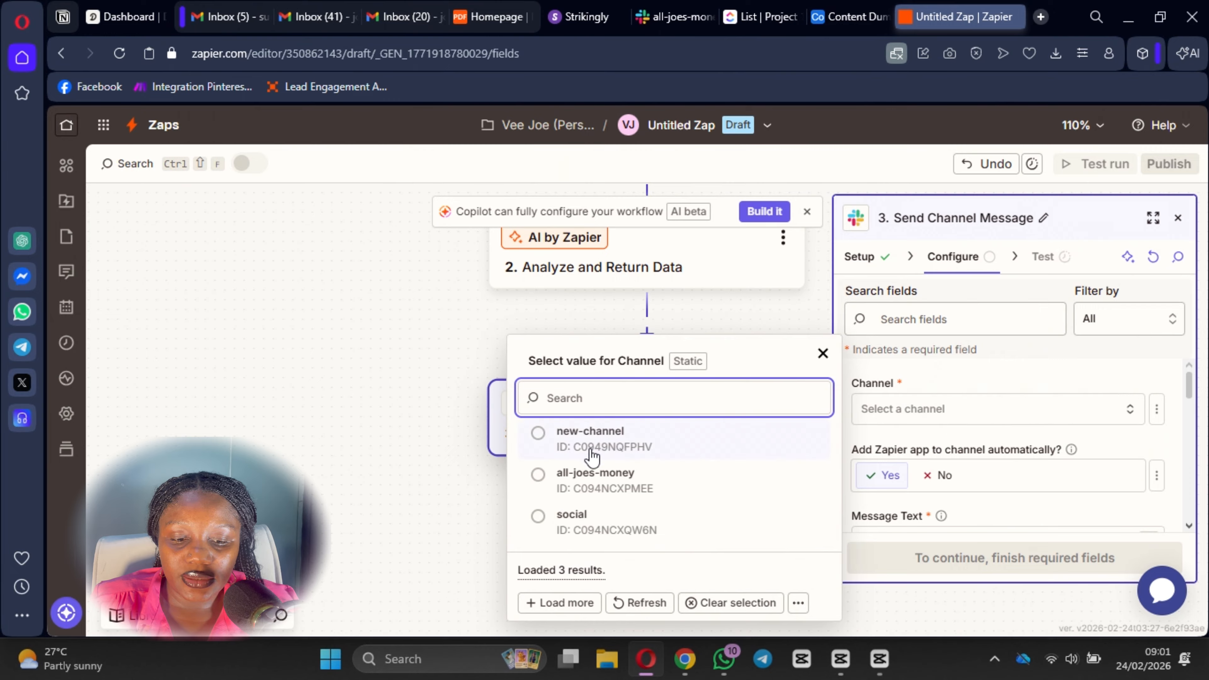
pyautogui.click(546, 486)
pyautogui.scroll(-5, 1047, 410)
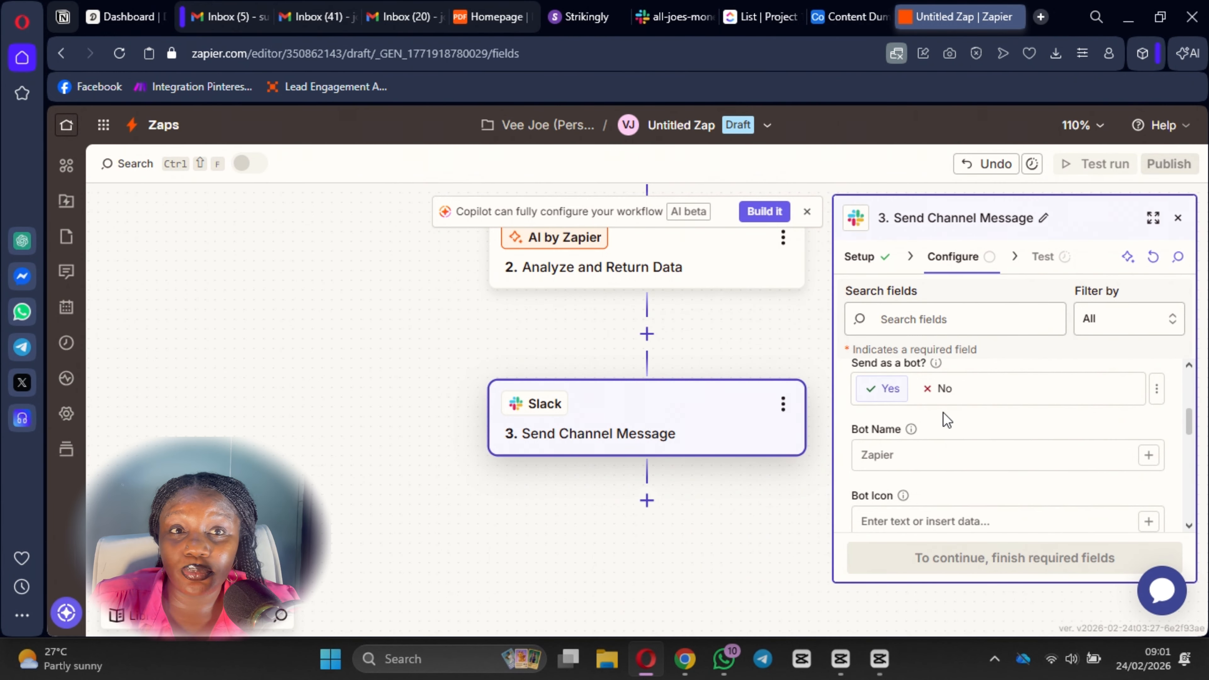
pyautogui.scroll(2, 942, 412)
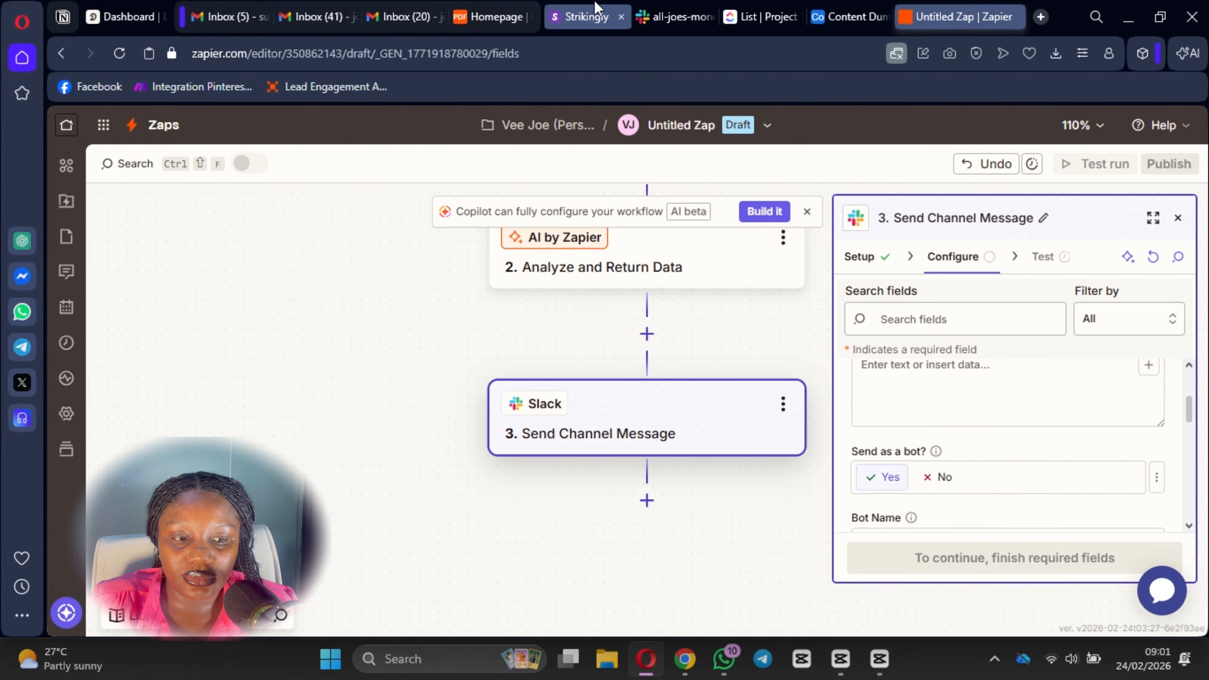
# Step: Switch to Slack and compare the senders of the bot message and the personal-account message in the all-joes-money channel
pyautogui.click(674, 18)
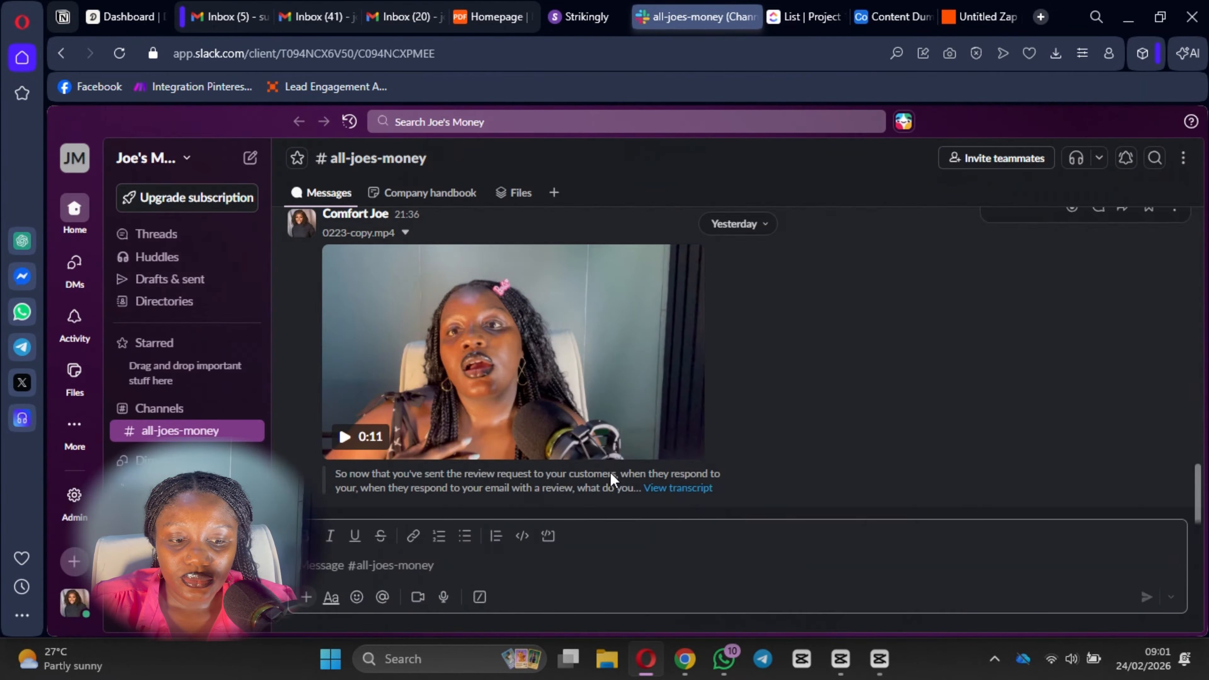
pyautogui.scroll(5, 635, 414)
pyautogui.scroll(-2, 632, 411)
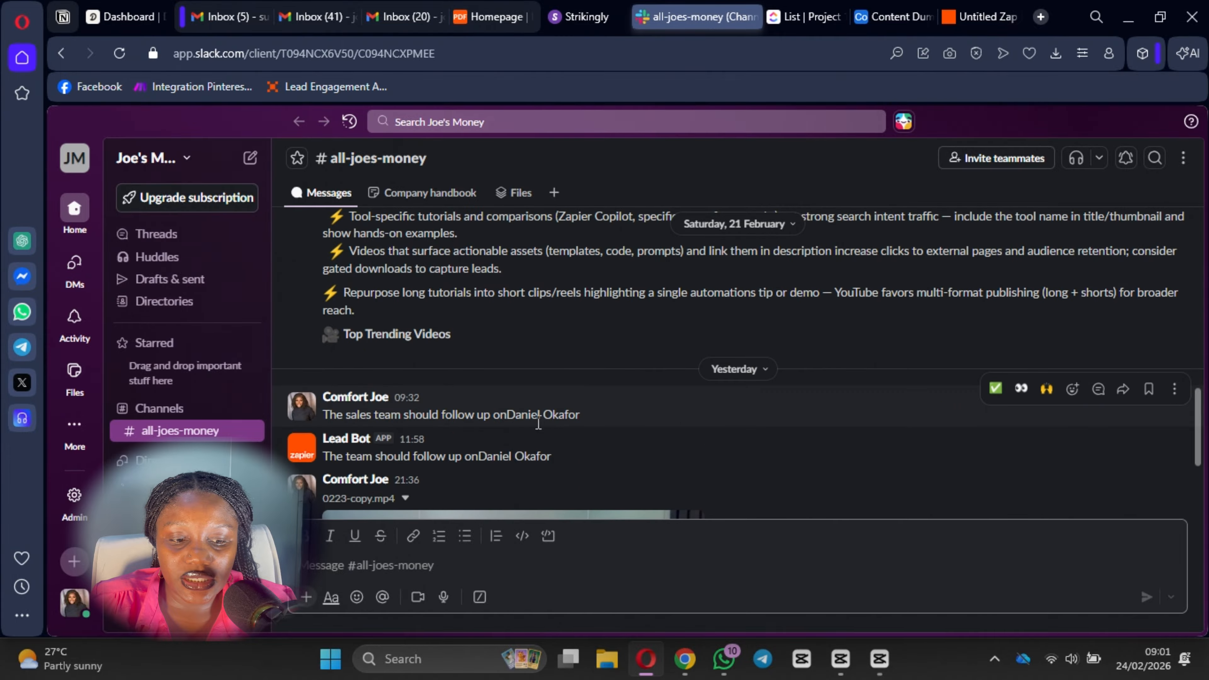
pyautogui.scroll(1, 463, 424)
pyautogui.scroll(1, 466, 431)
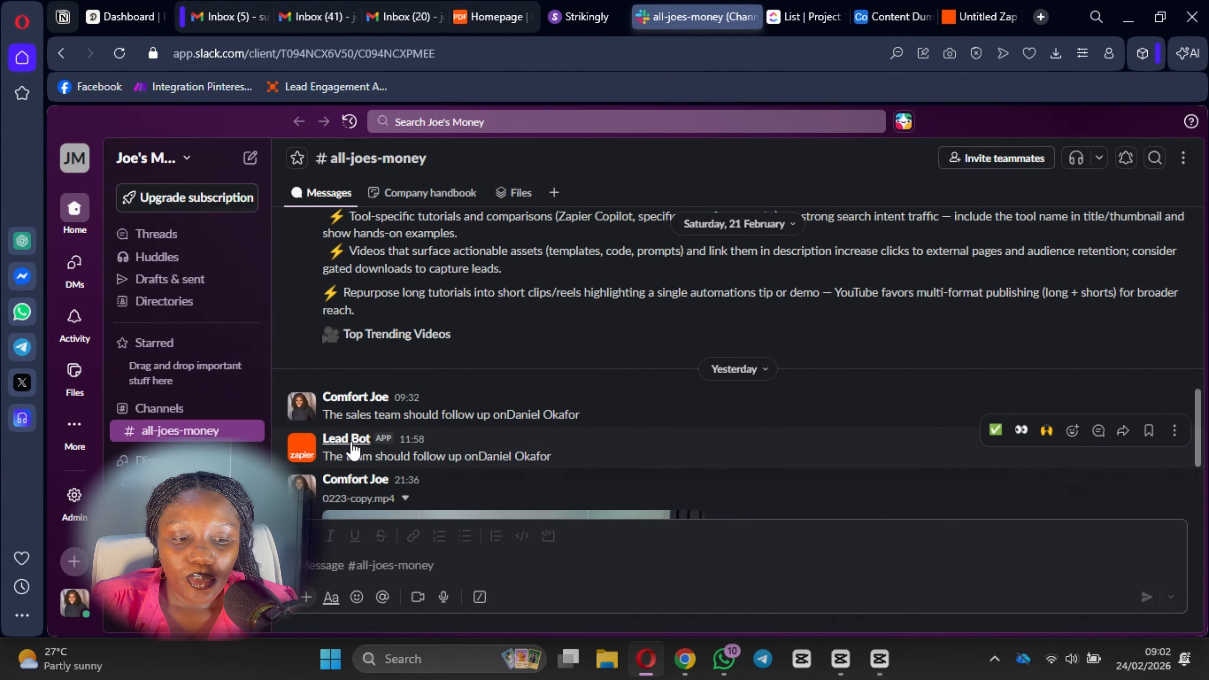
pyautogui.moveTo(298, 411)
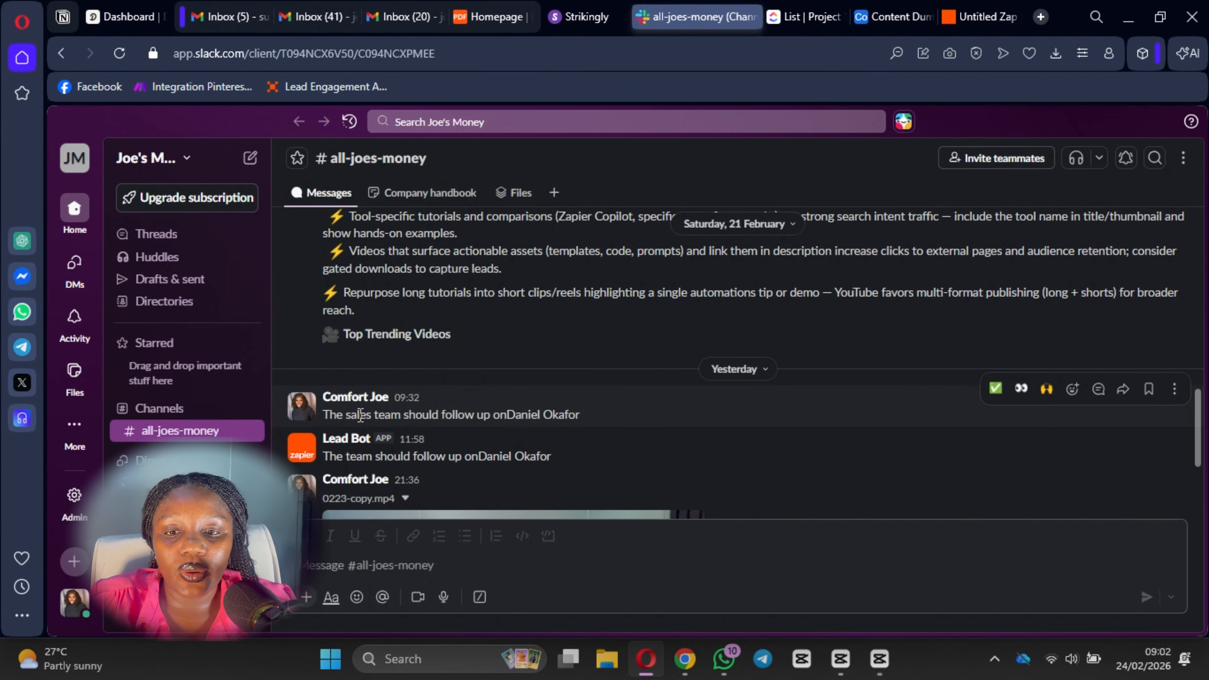
# Step: Return to the Zap in Zapier and set the Slack message's Send as a bot option to No
pyautogui.click(974, 19)
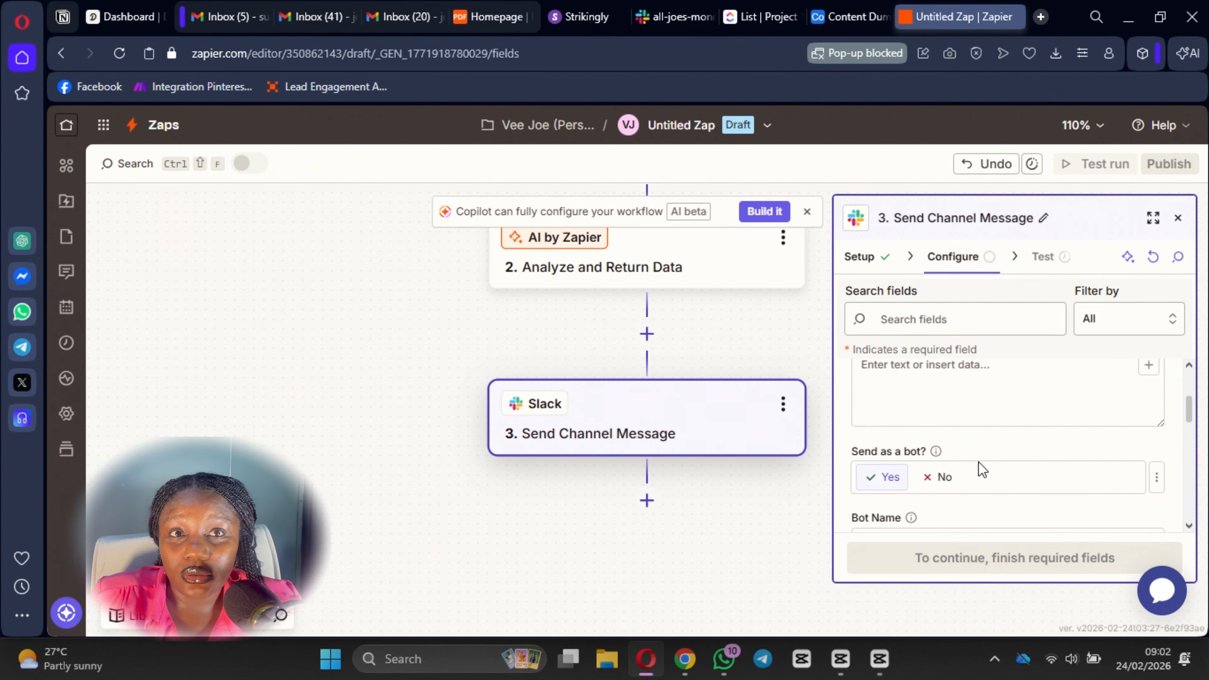
pyautogui.scroll(-2, 981, 467)
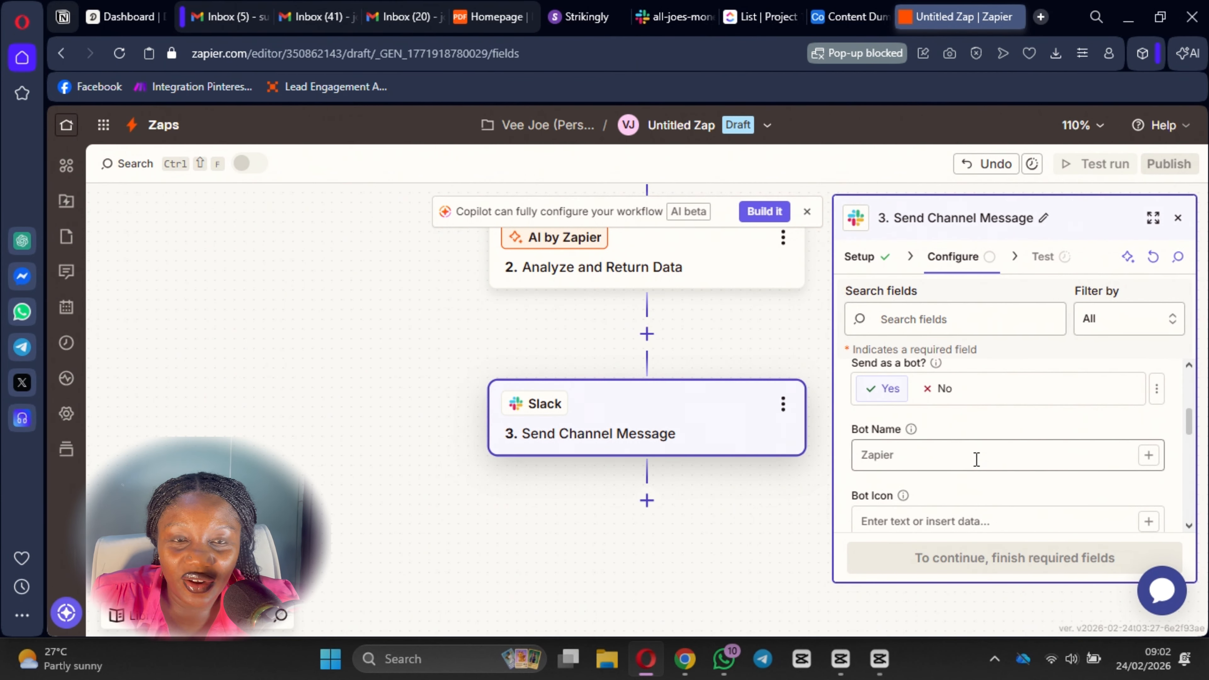
pyautogui.scroll(2, 996, 448)
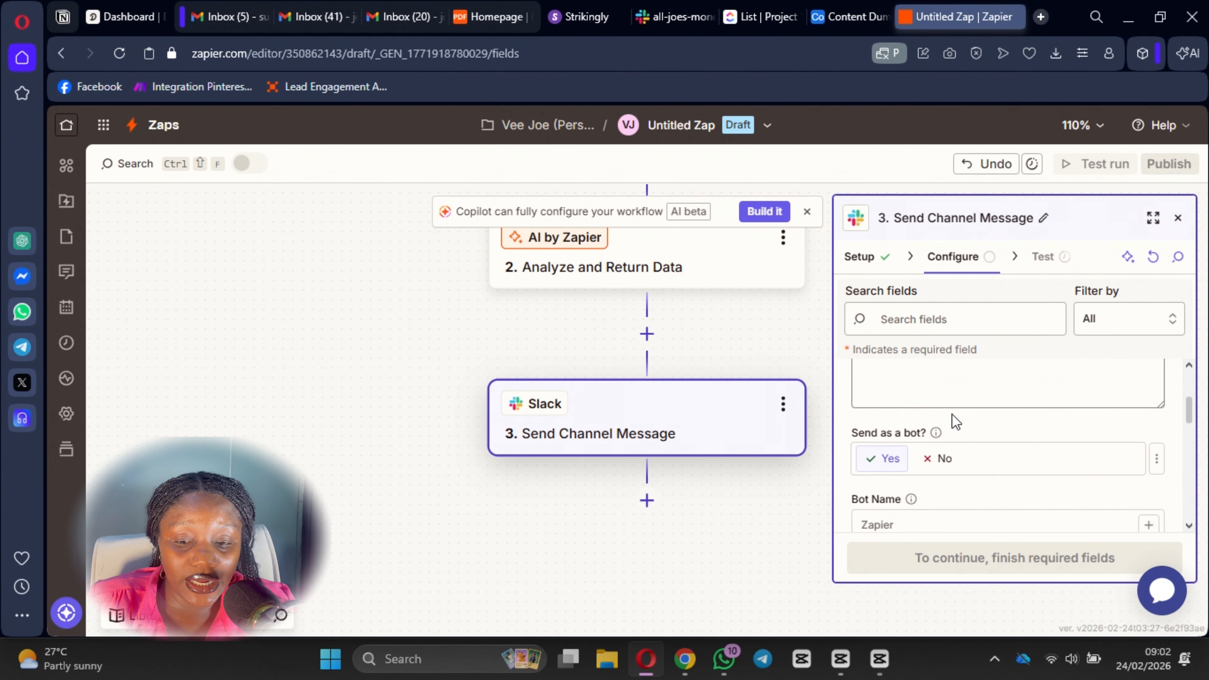
pyautogui.click(940, 490)
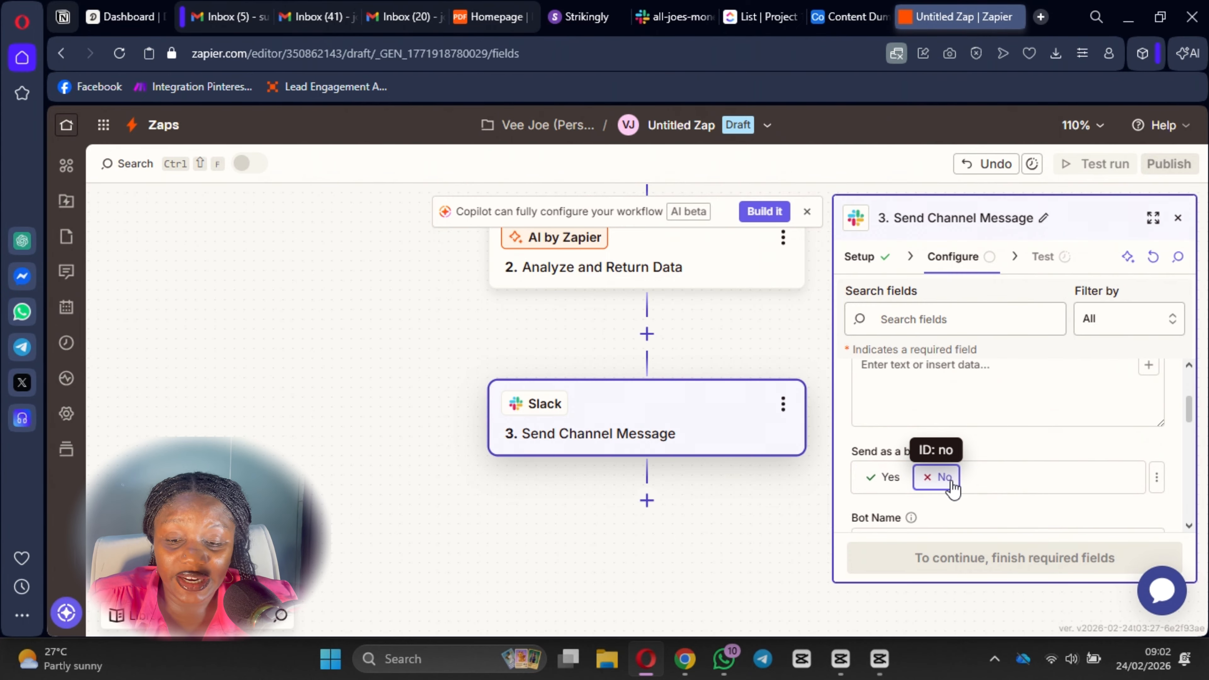
# Step: Insert the Step Output of the Analyze and Return Data step as the Slack message text
pyautogui.scroll(2, 950, 490)
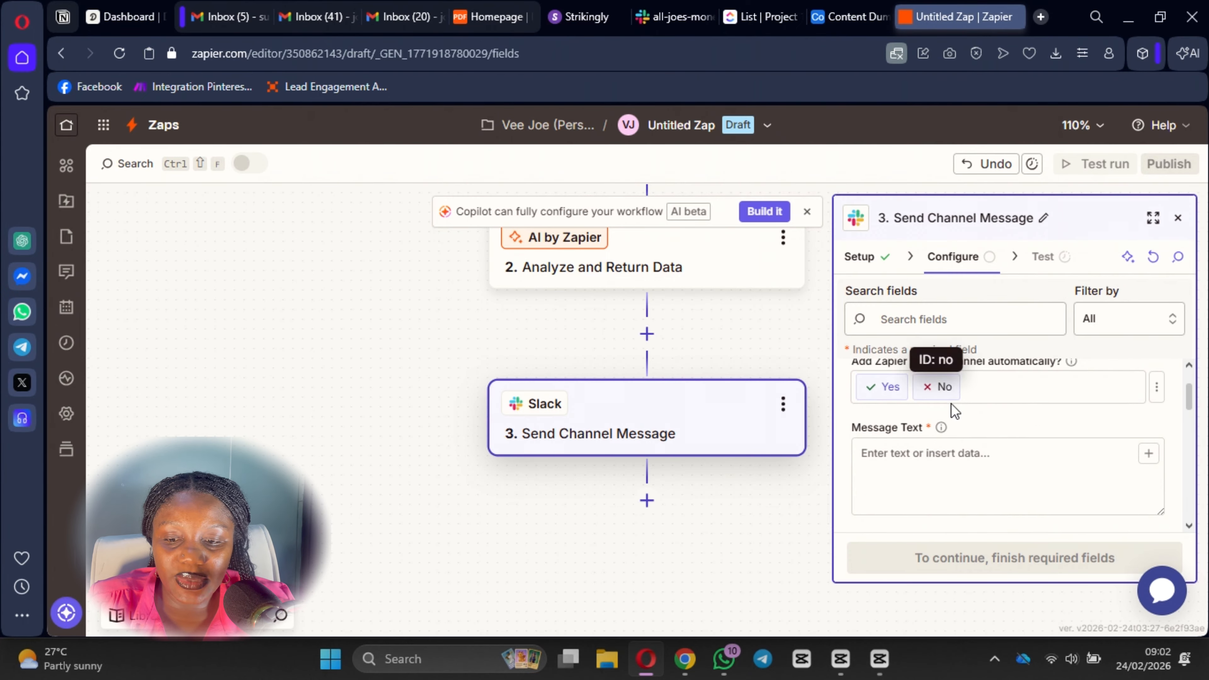
pyautogui.click(921, 459)
pyautogui.click(1145, 457)
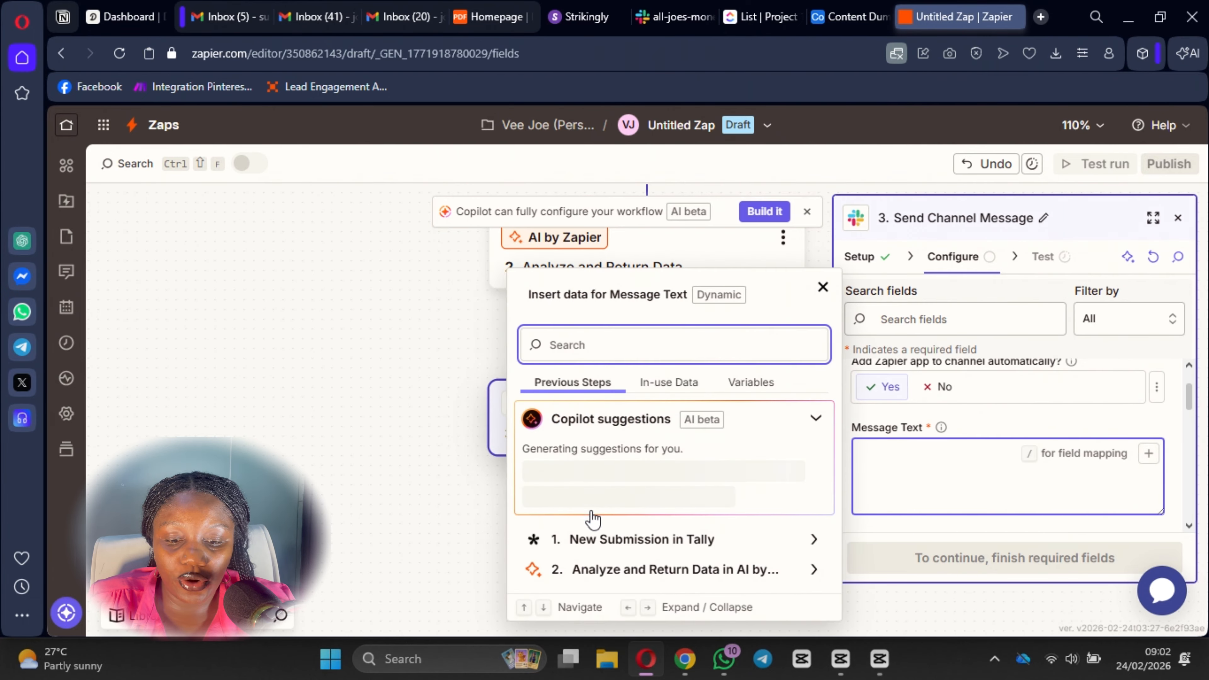
pyautogui.click(812, 572)
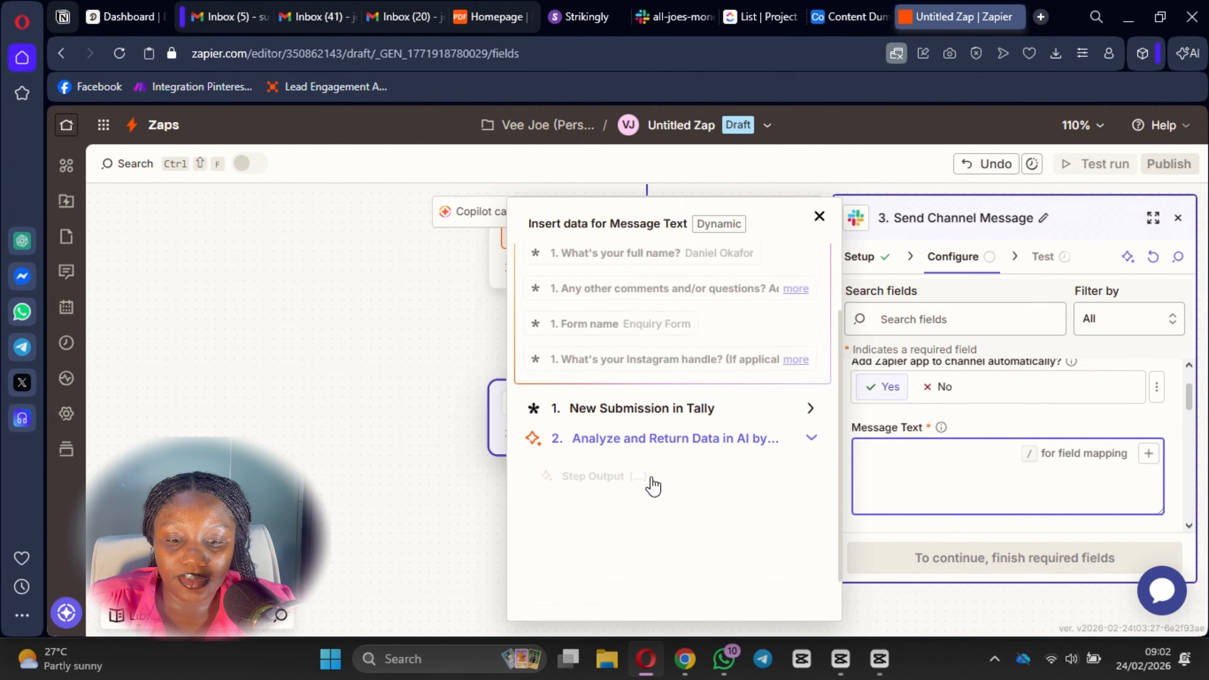
pyautogui.scroll(-1, 714, 417)
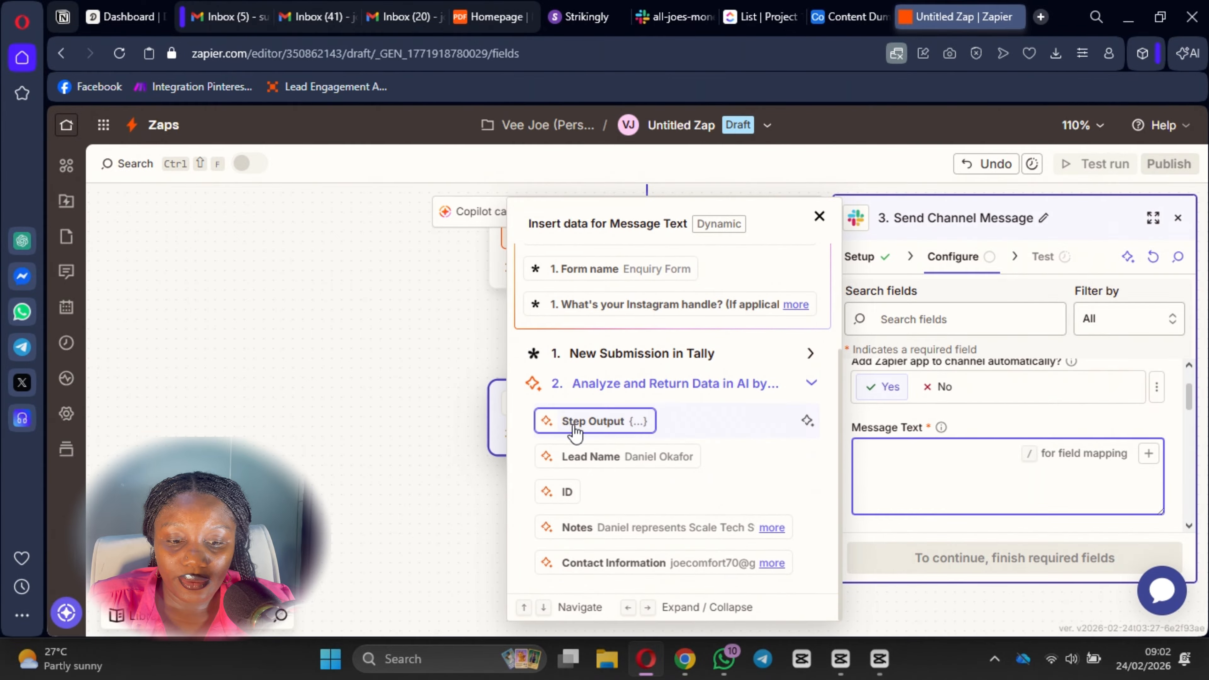
pyautogui.click(592, 422)
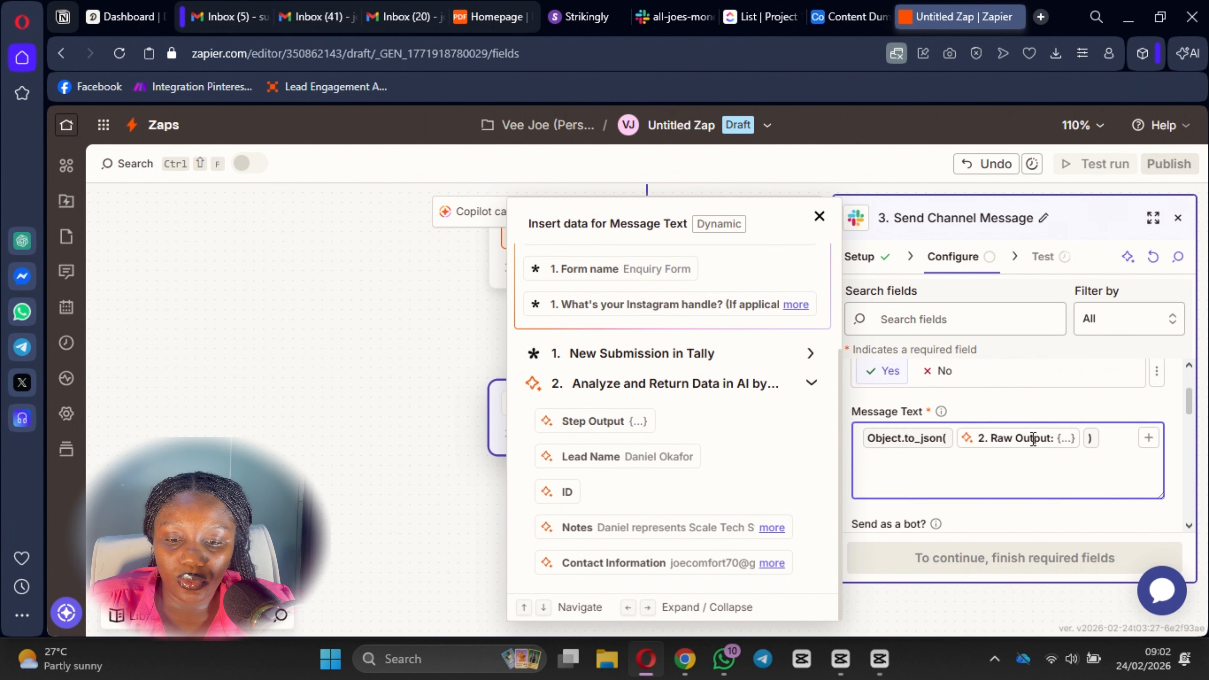
pyautogui.scroll(-4, 948, 476)
pyautogui.scroll(1, 905, 438)
pyautogui.click(1004, 418)
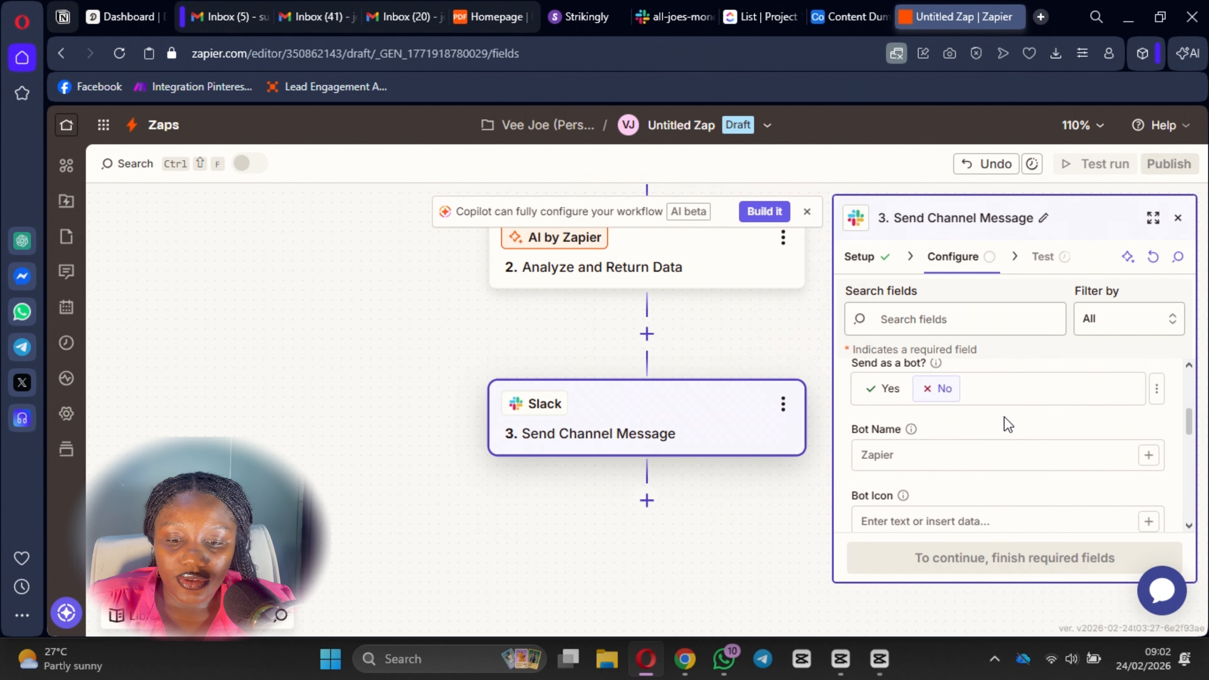
# Step: Set the option to include a link to this Zap in the Slack message to No
pyautogui.scroll(-2, 905, 422)
pyautogui.scroll(2, 905, 426)
pyautogui.scroll(-1, 909, 414)
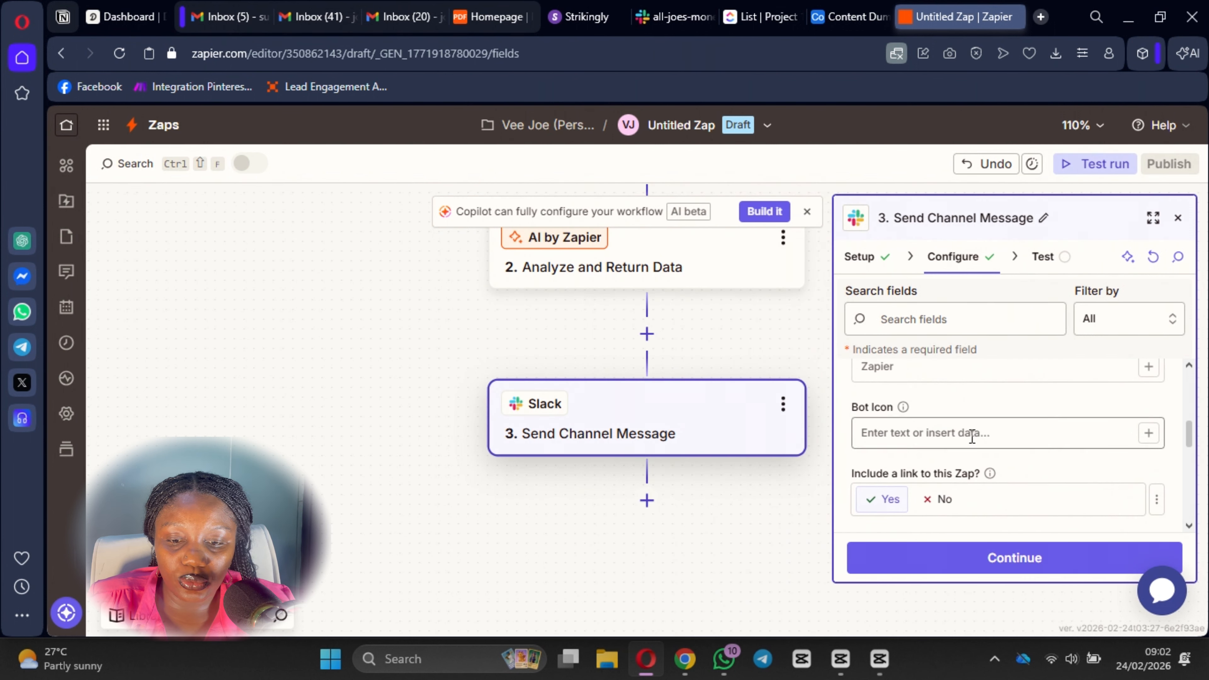
pyautogui.scroll(-3, 923, 414)
pyautogui.scroll(-1, 928, 427)
pyautogui.scroll(3, 962, 438)
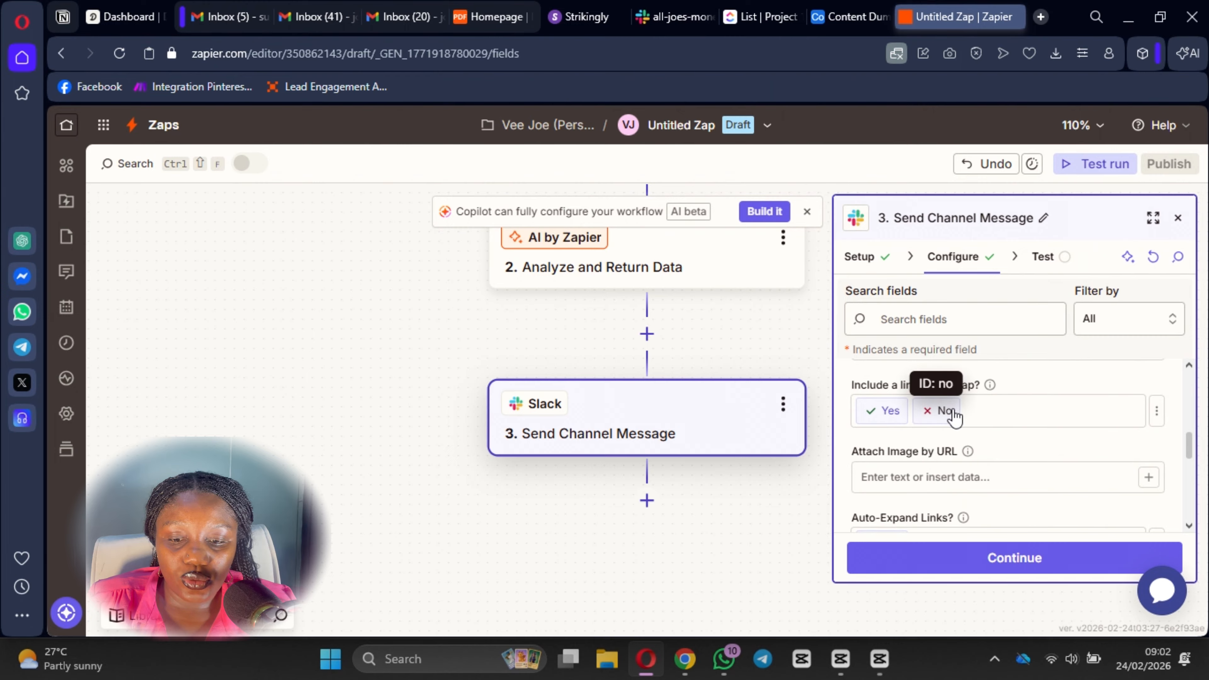
pyautogui.click(943, 423)
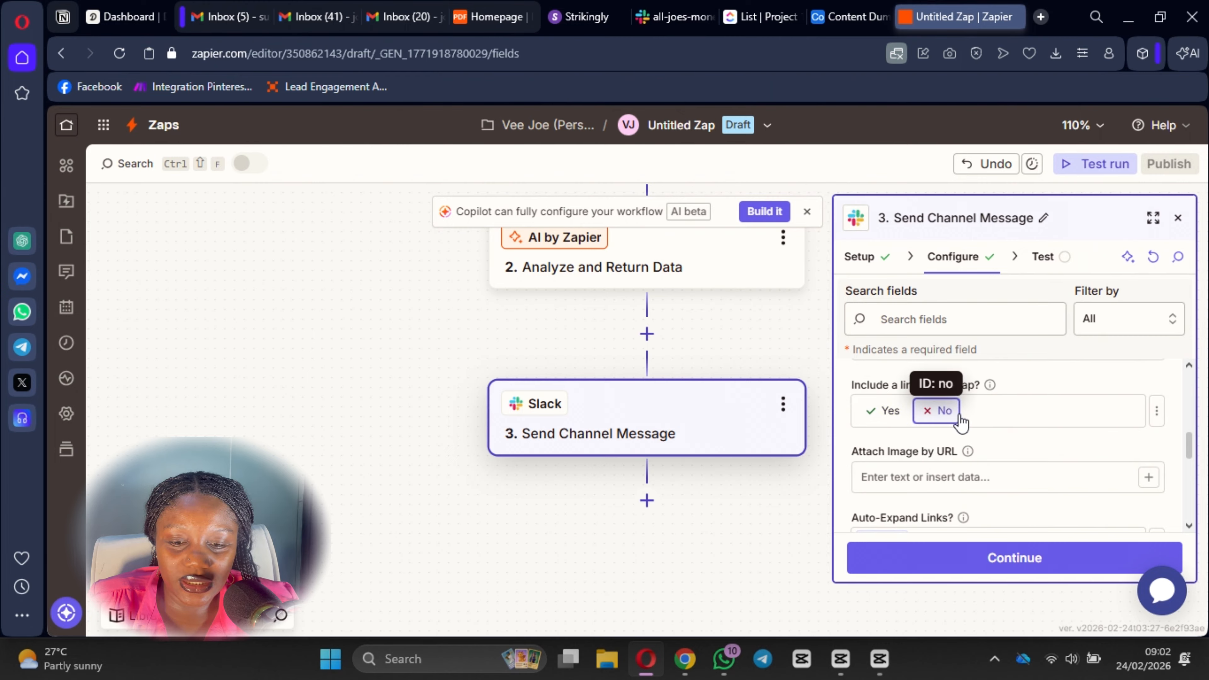
# Step: Finish configuring the Send Channel Message step, run its test, and check the posted message in Slack's all-joes-money channel
pyautogui.scroll(-3, 961, 434)
pyautogui.scroll(2, 952, 433)
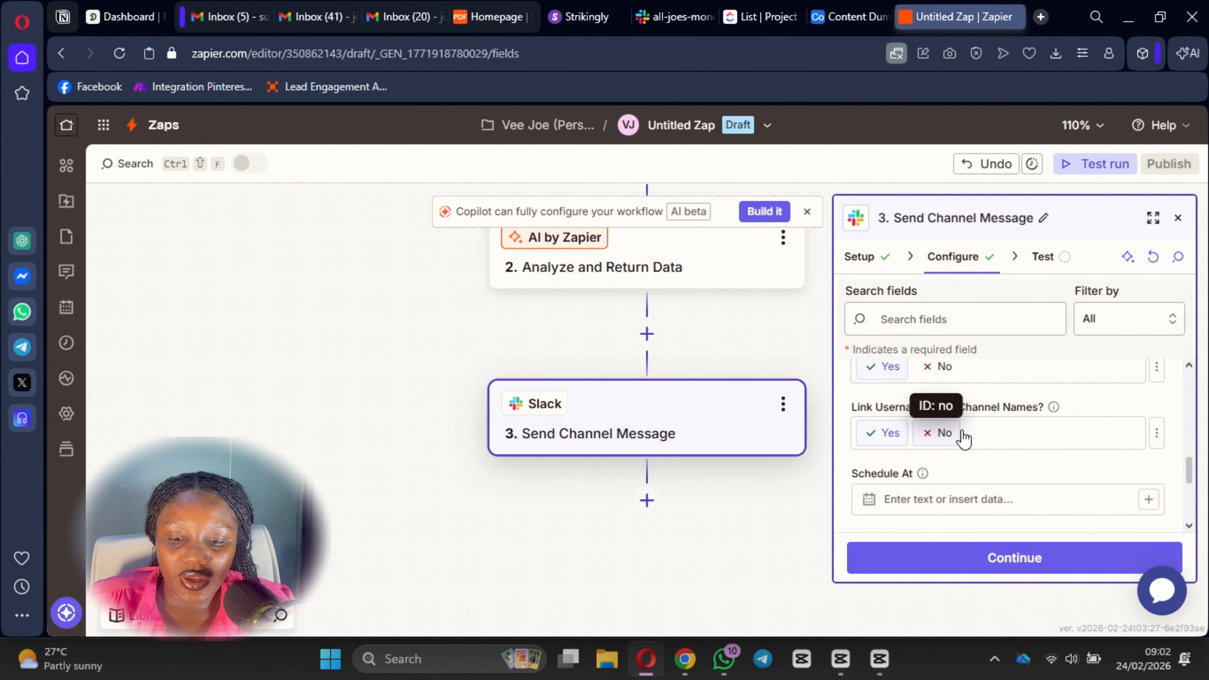
pyautogui.scroll(-5, 838, 451)
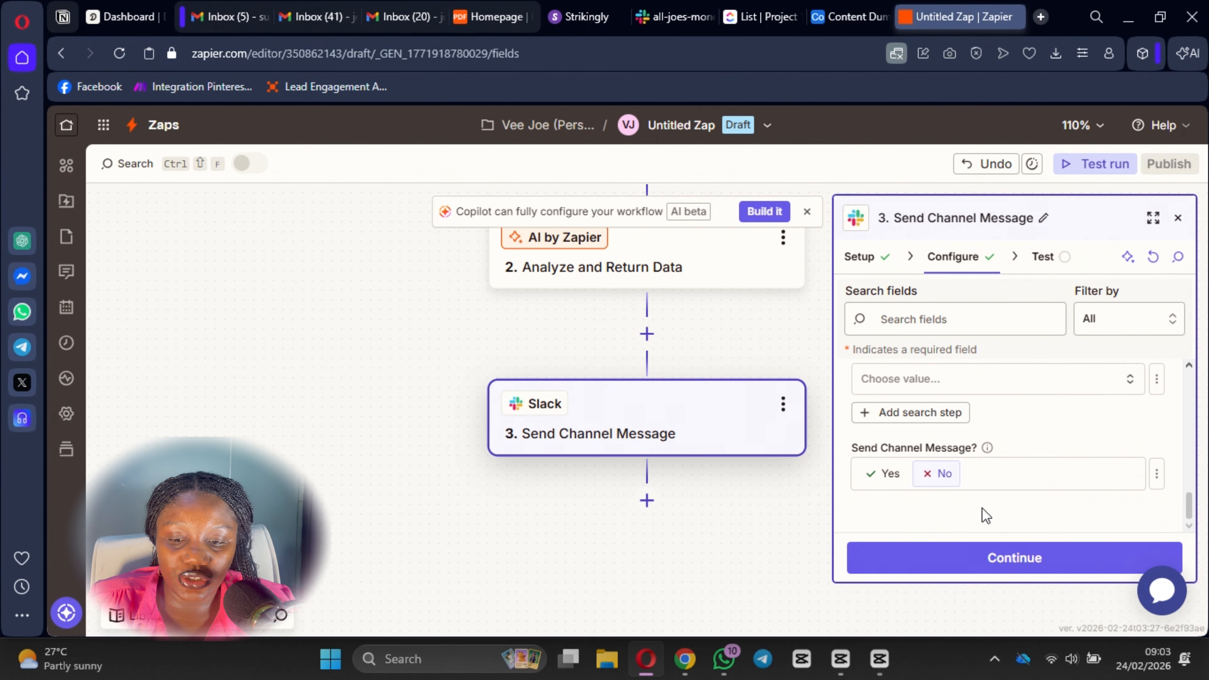
pyautogui.click(1028, 561)
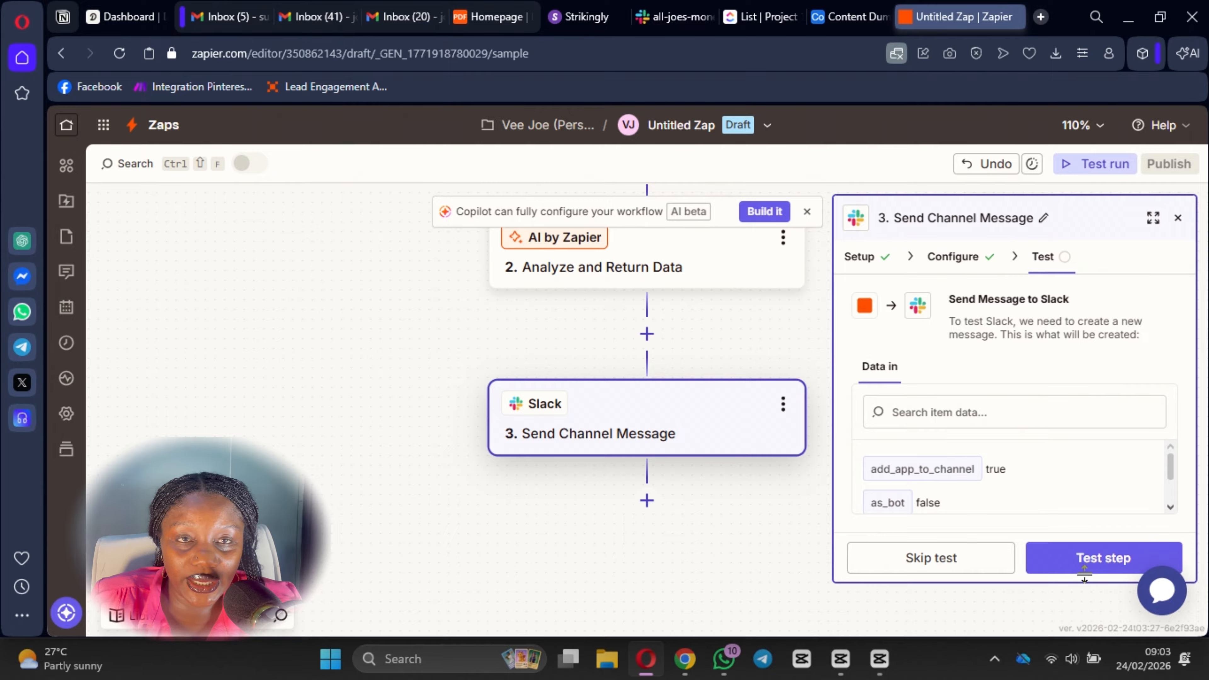
pyautogui.click(1124, 561)
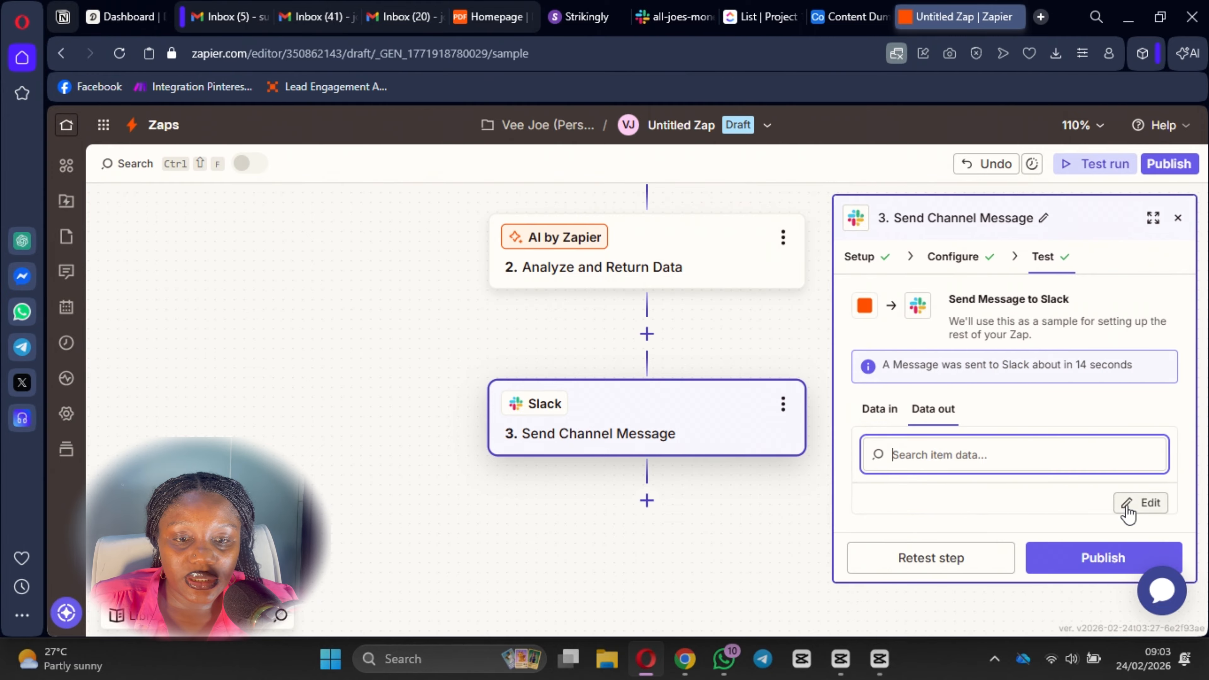
pyautogui.click(676, 17)
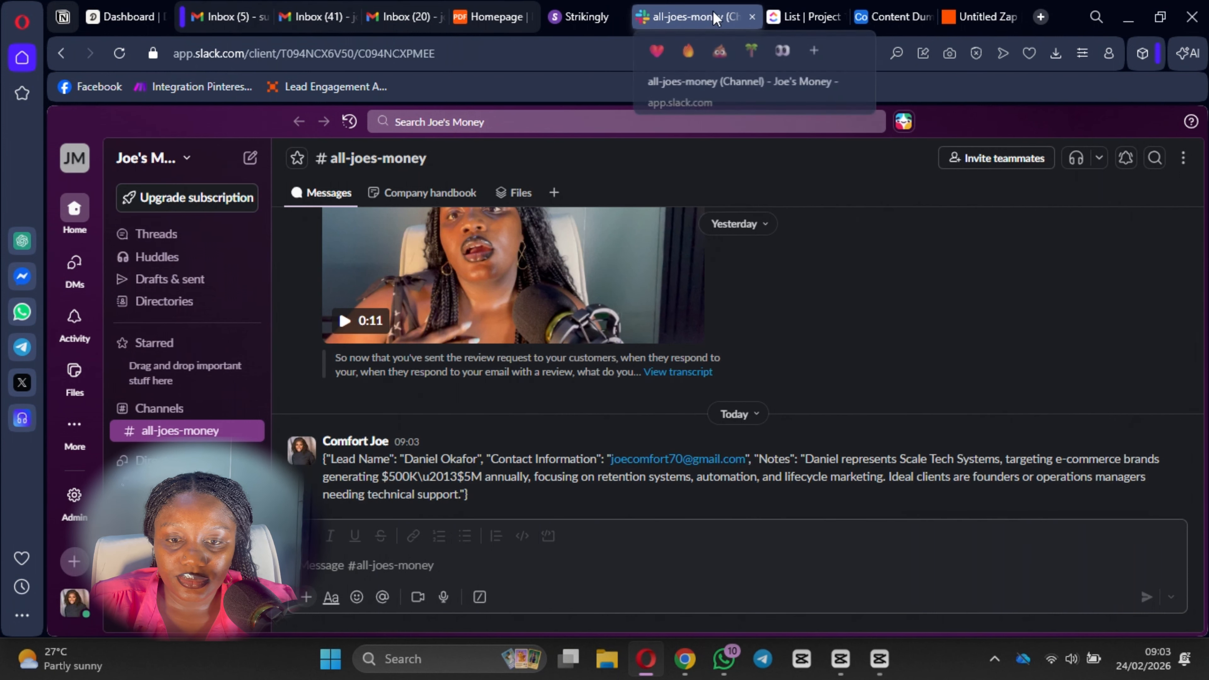
# Step: Return to the Zap in Zapier and clear the message text of the Send Channel Message step
pyautogui.click(995, 19)
pyautogui.click(954, 259)
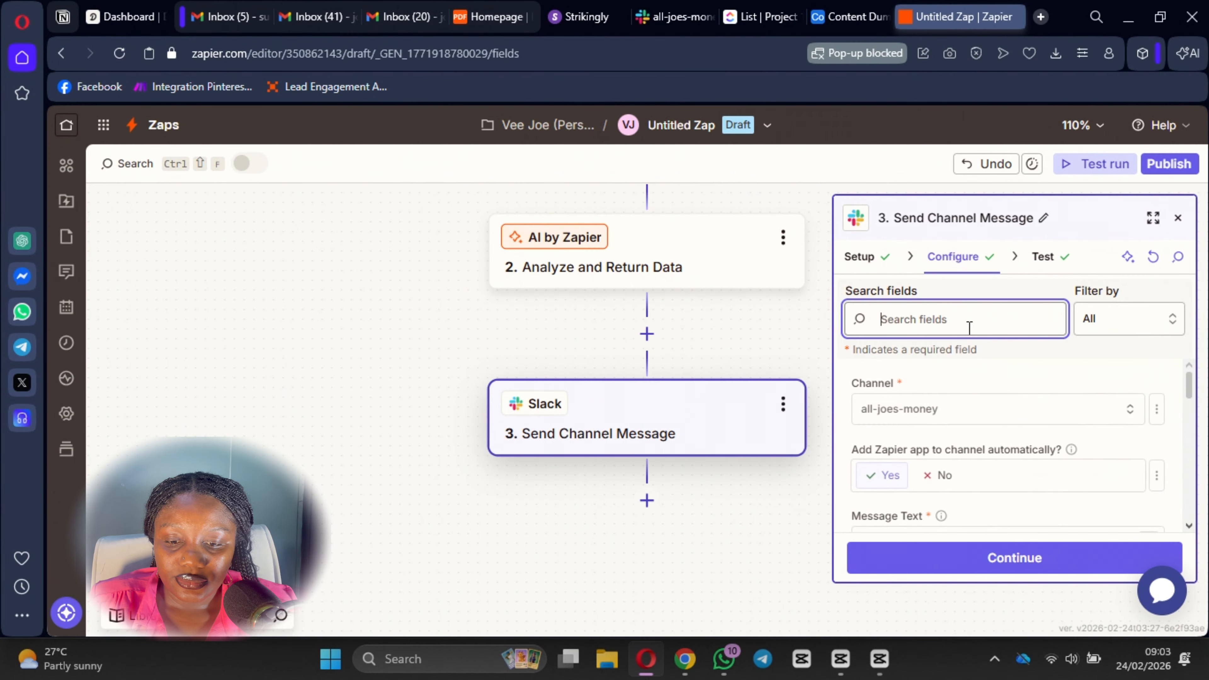
pyautogui.scroll(-6, 998, 459)
pyautogui.scroll(2, 1007, 472)
pyautogui.scroll(-3, 1003, 461)
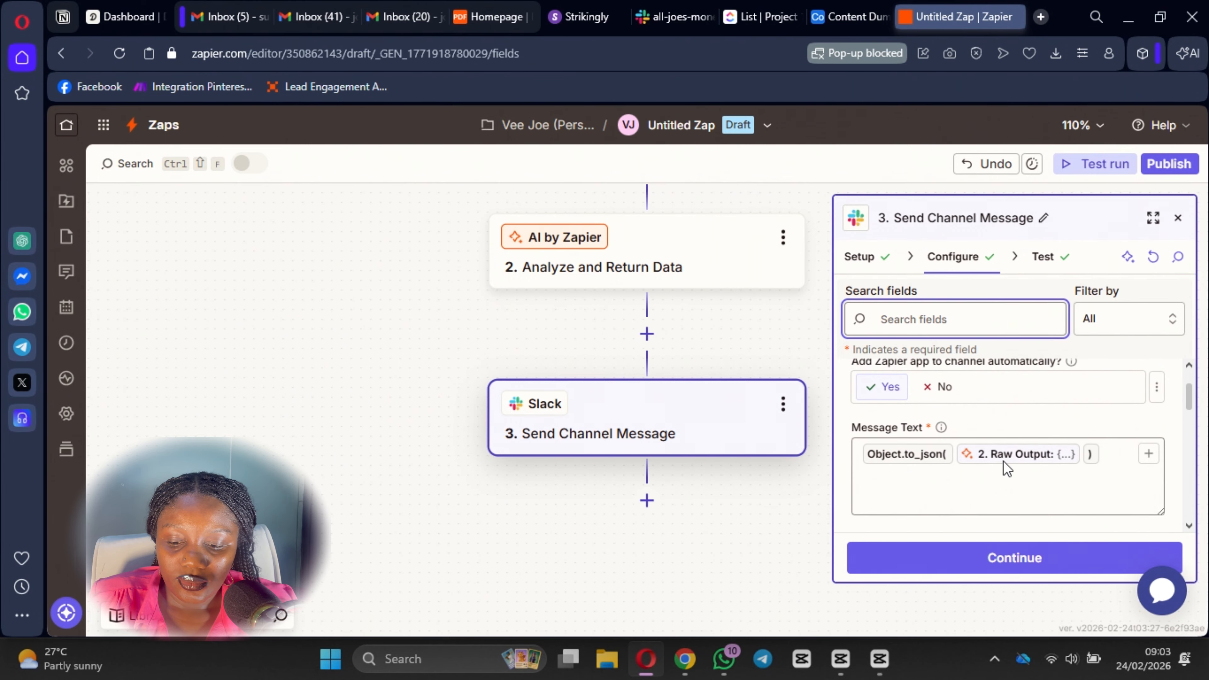
pyautogui.click(1103, 456)
pyautogui.press('BackSpace')
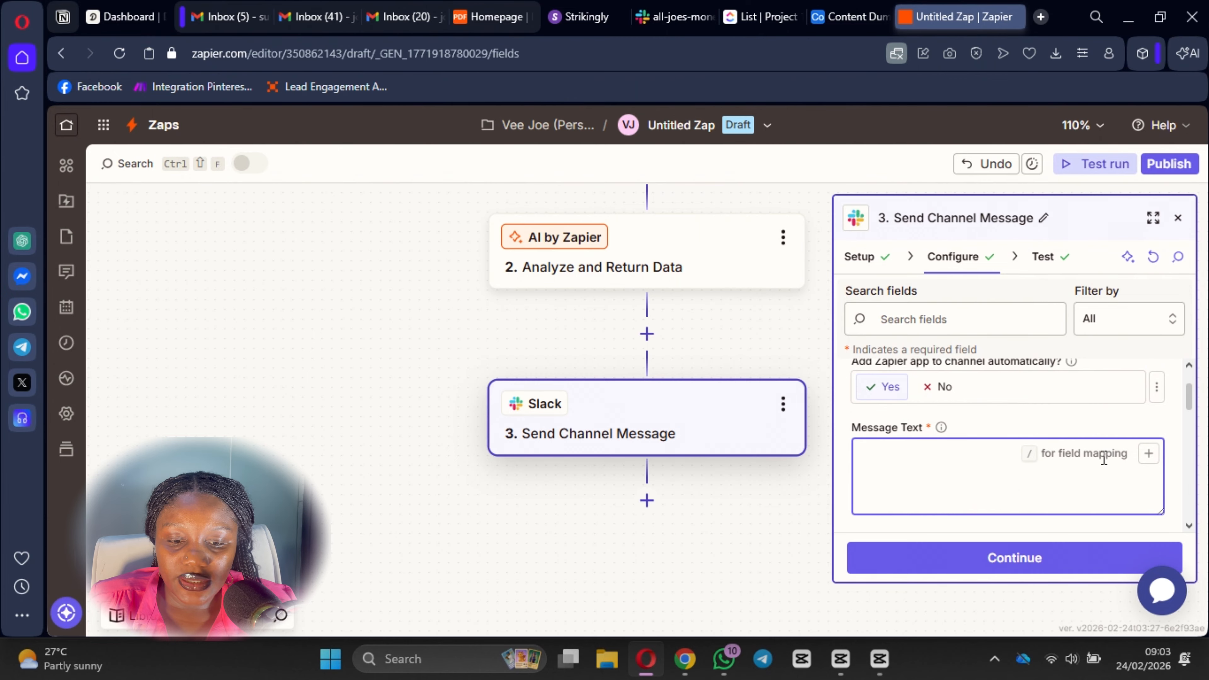
# Step: Insert the Lead Name, Contact Information and Notes outputs of Analyze and Return Data as the message text, with a line break after Lead Name
pyautogui.click(1148, 454)
pyautogui.scroll(-2, 770, 472)
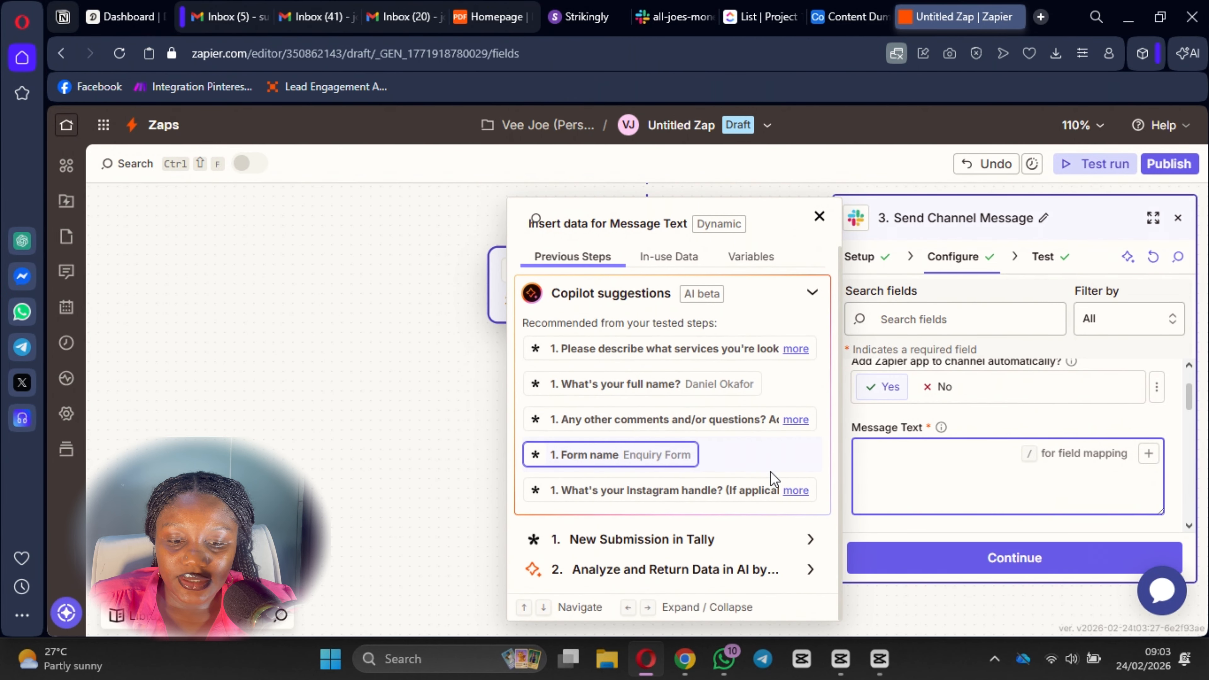
pyautogui.click(810, 575)
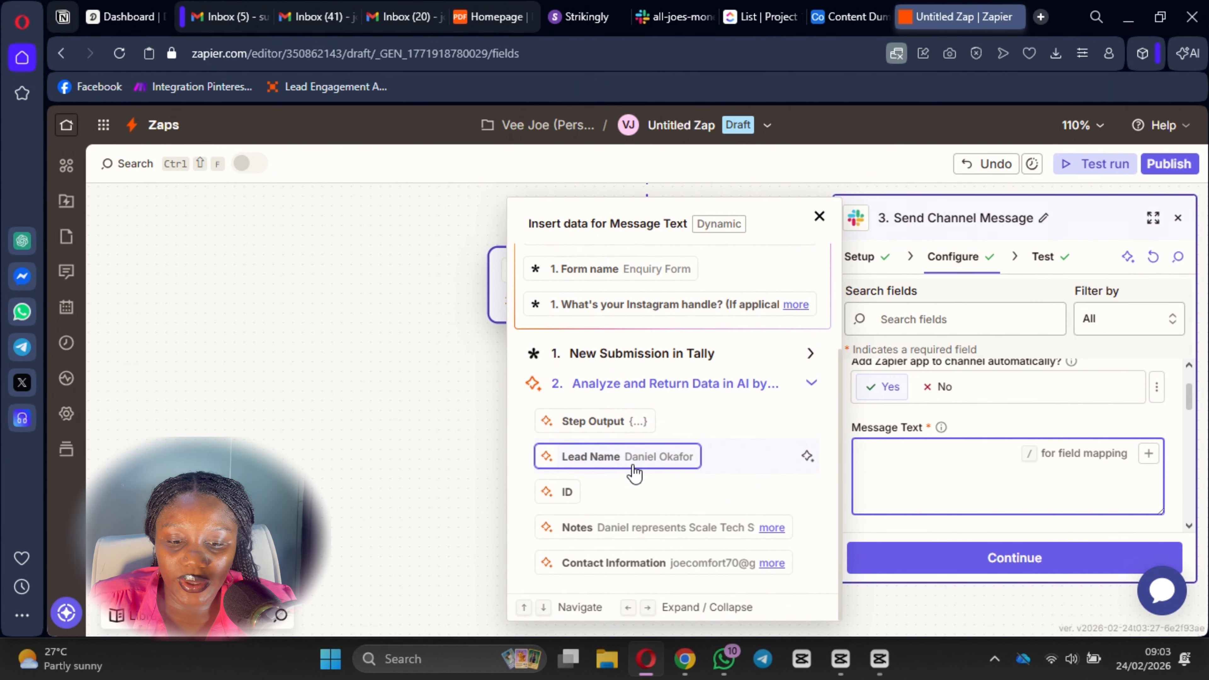
pyautogui.click(686, 463)
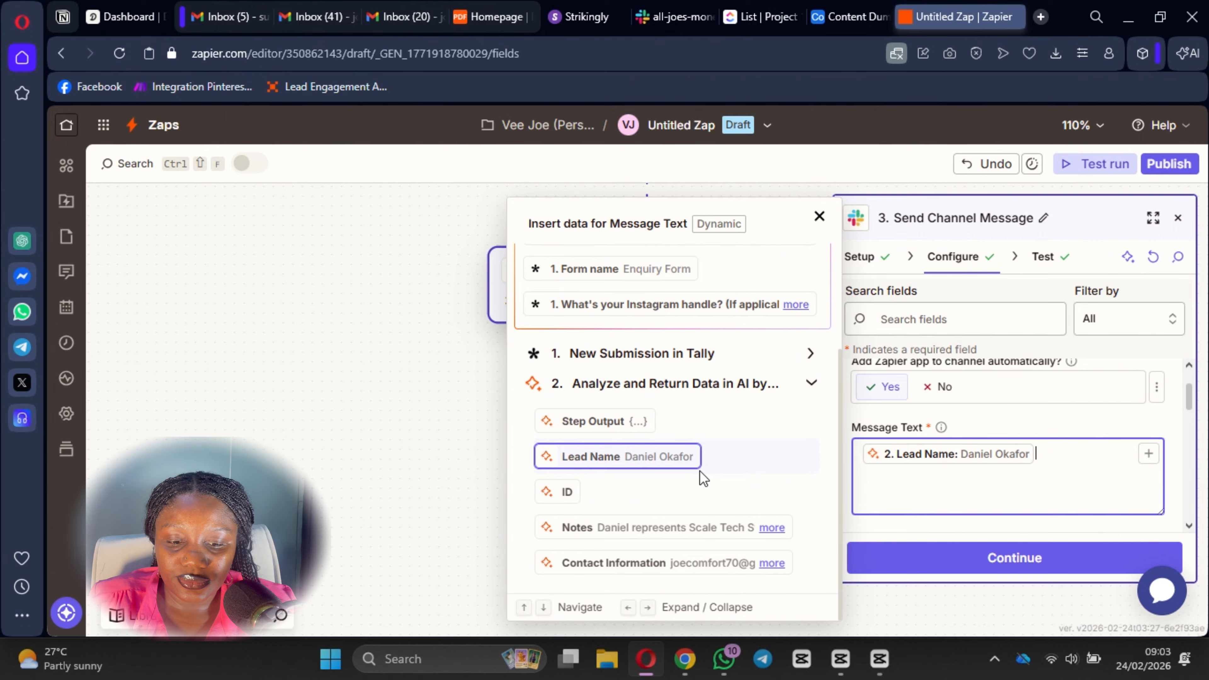
pyautogui.click(694, 533)
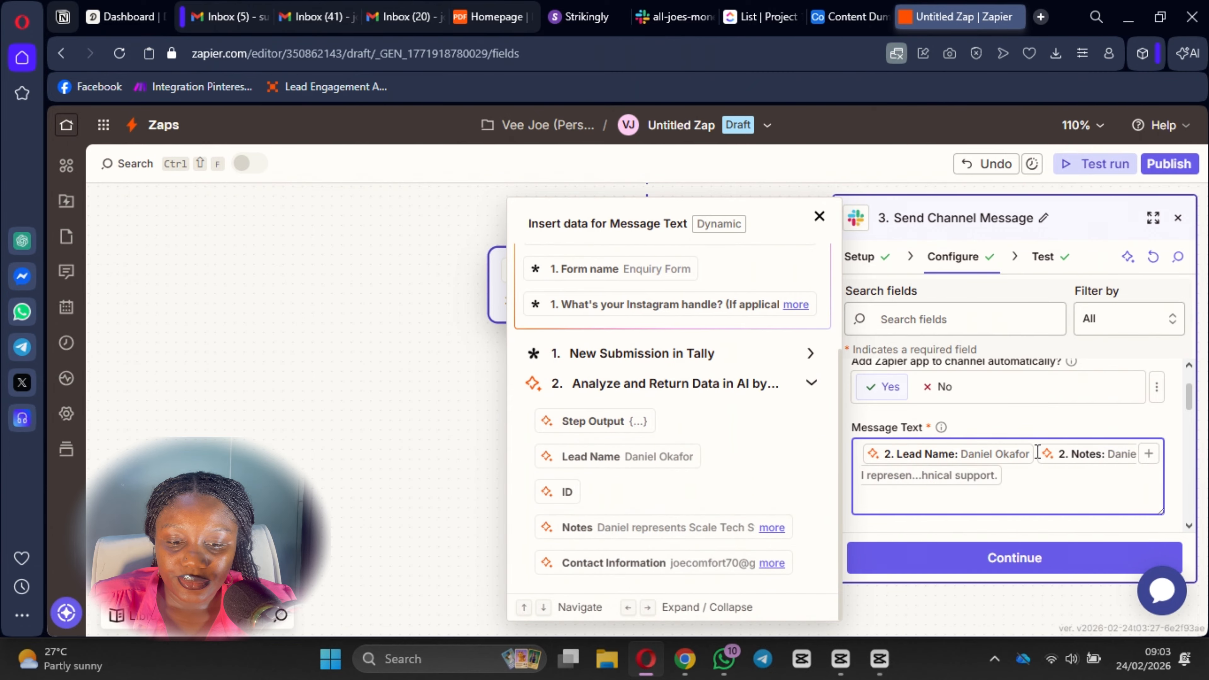
pyautogui.click(686, 567)
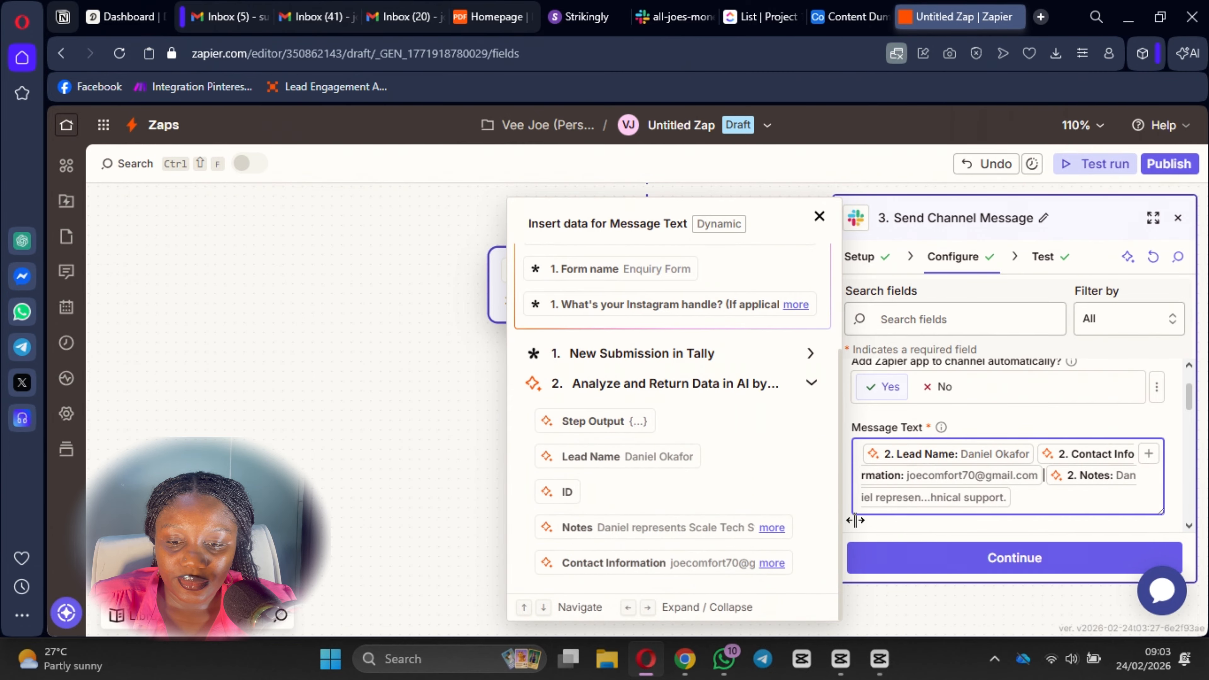
pyautogui.click(1041, 449)
pyautogui.press('Return')
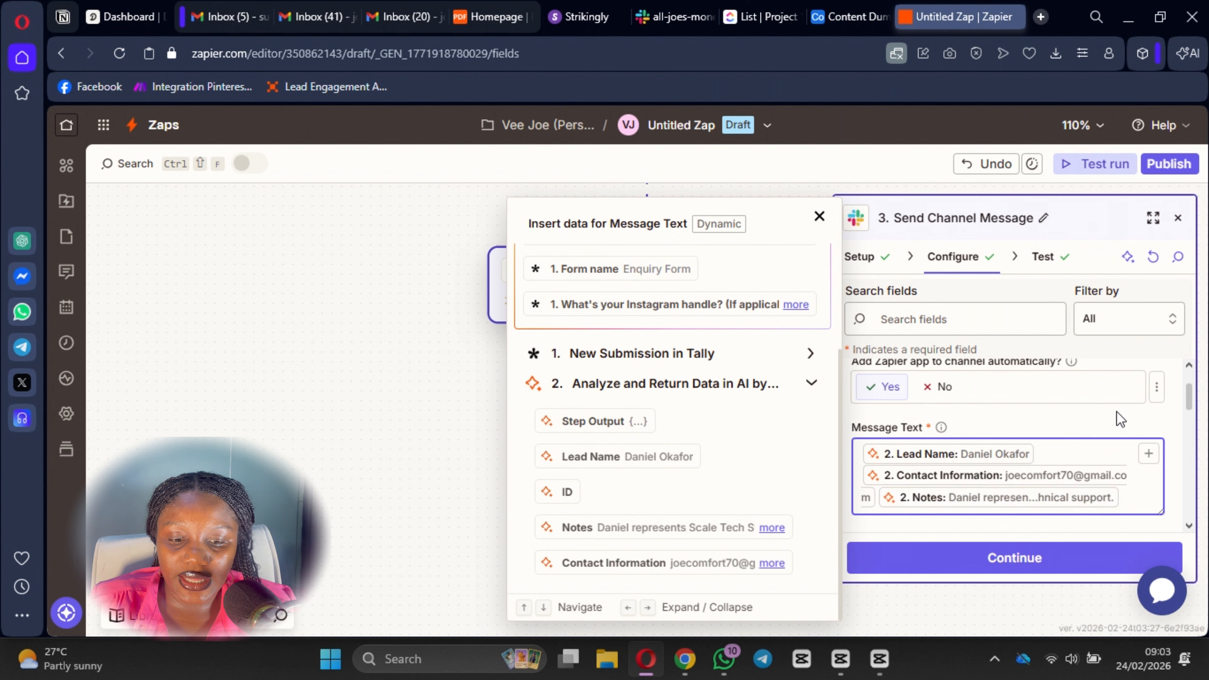
# Step: Retest the Send Channel Message step with the separate lead fields and check the new message in the Slack channel
pyautogui.scroll(-3, 1114, 422)
pyautogui.scroll(3, 1004, 481)
pyautogui.scroll(-4, 1003, 527)
pyautogui.click(1007, 559)
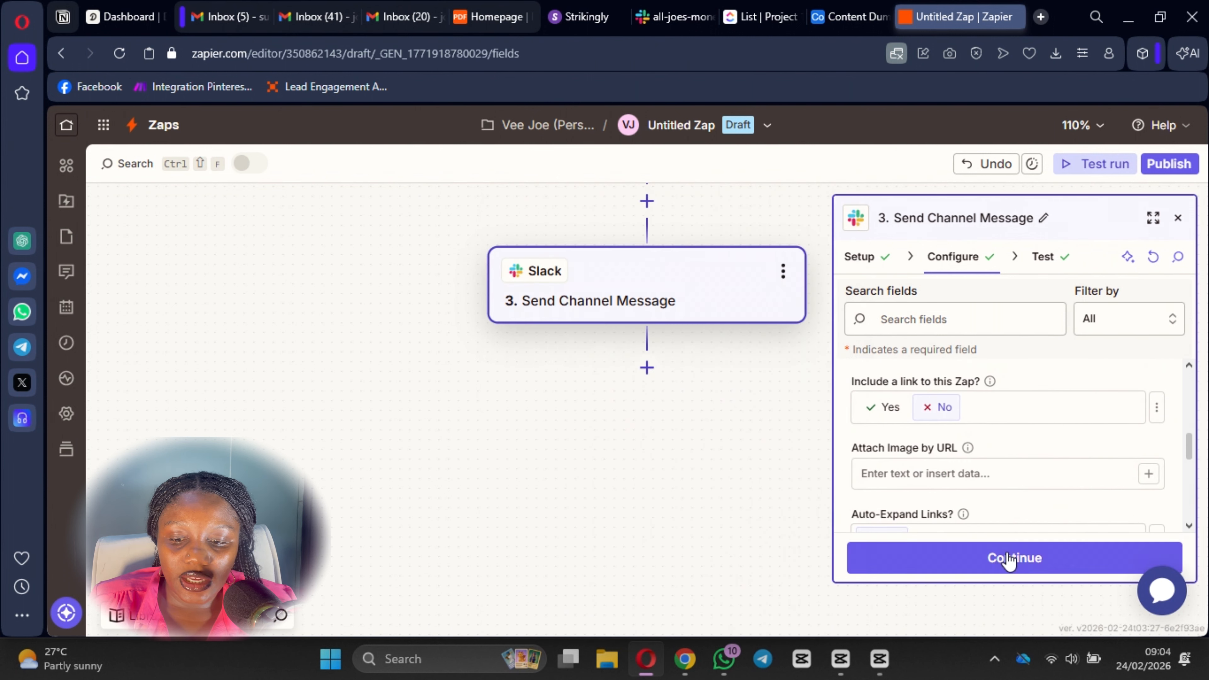
pyautogui.click(1007, 558)
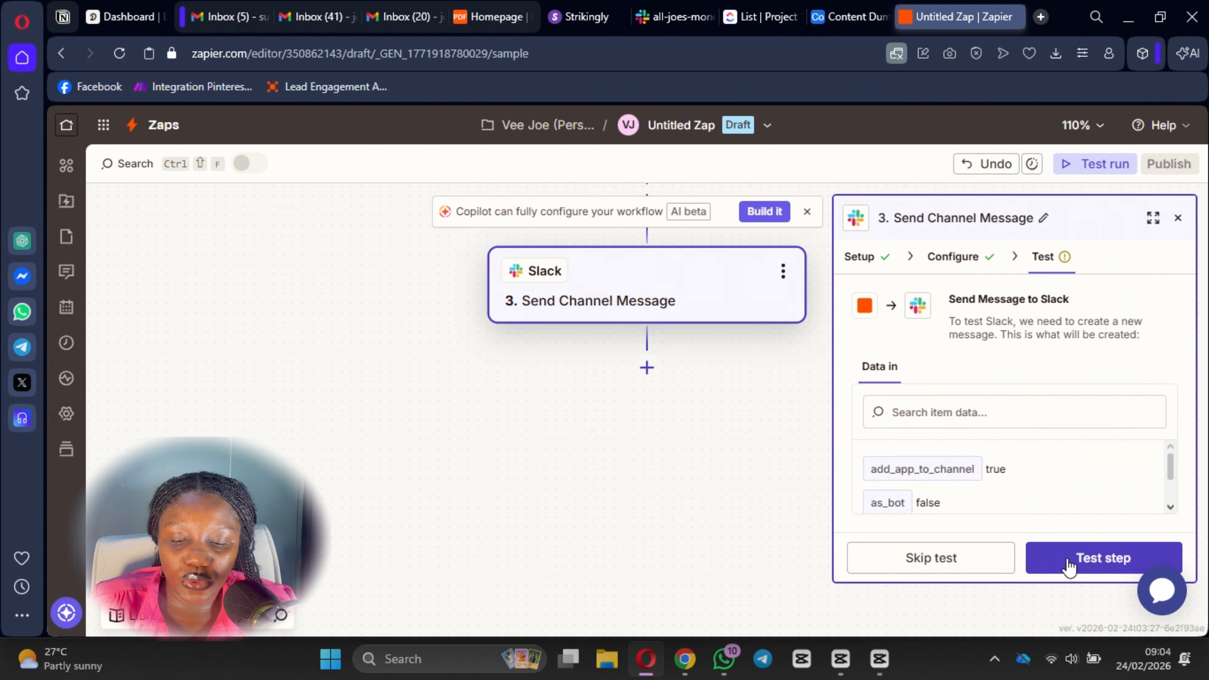
pyautogui.click(1070, 566)
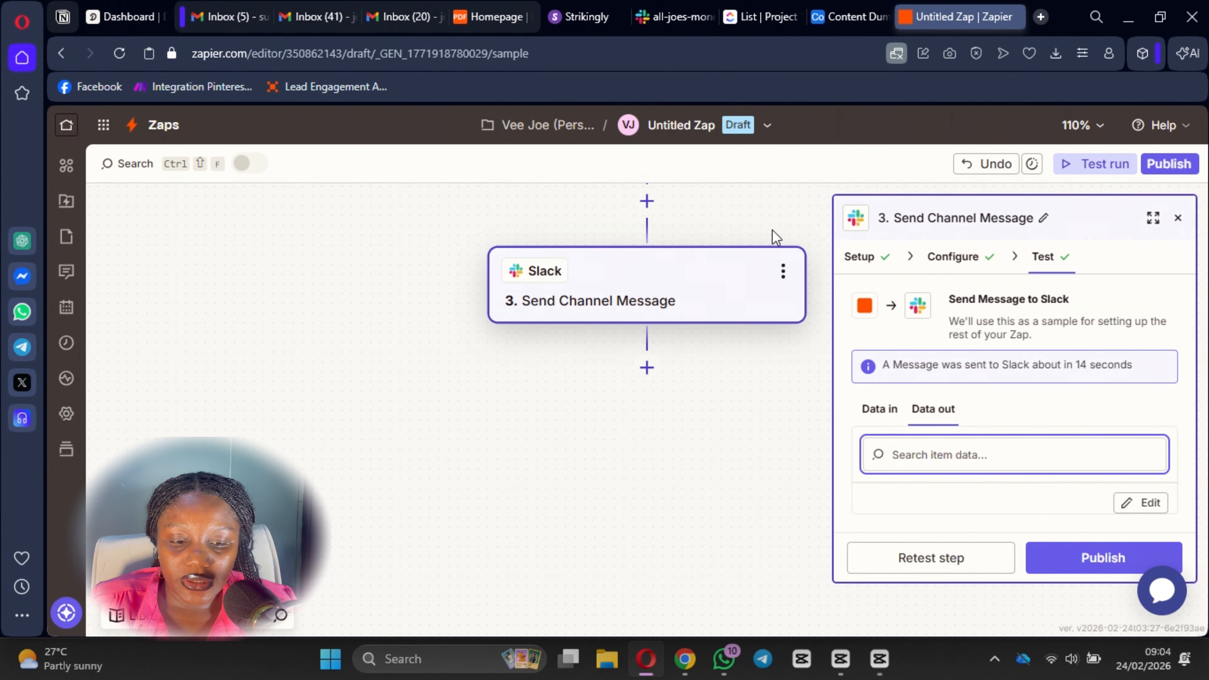
pyautogui.click(674, 16)
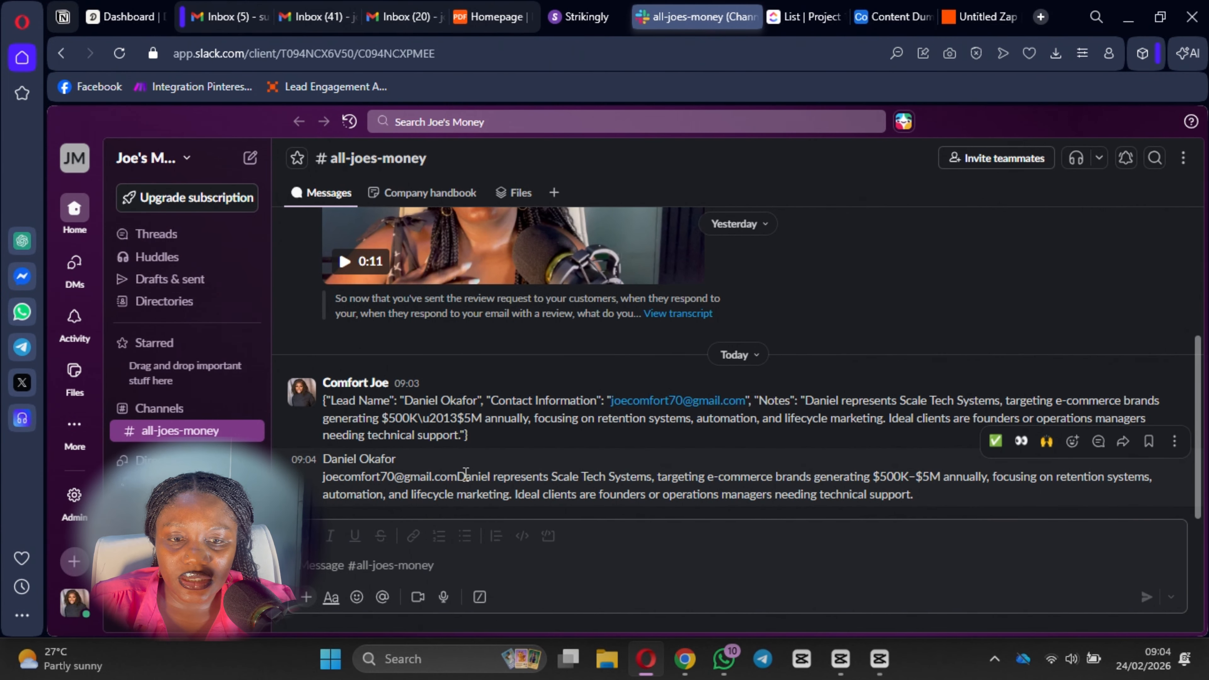
# Step: Return to the Zap's Slack message configuration and add the label "Lead Name:" before the Lead Name field in the message text
pyautogui.click(979, 21)
pyautogui.click(959, 258)
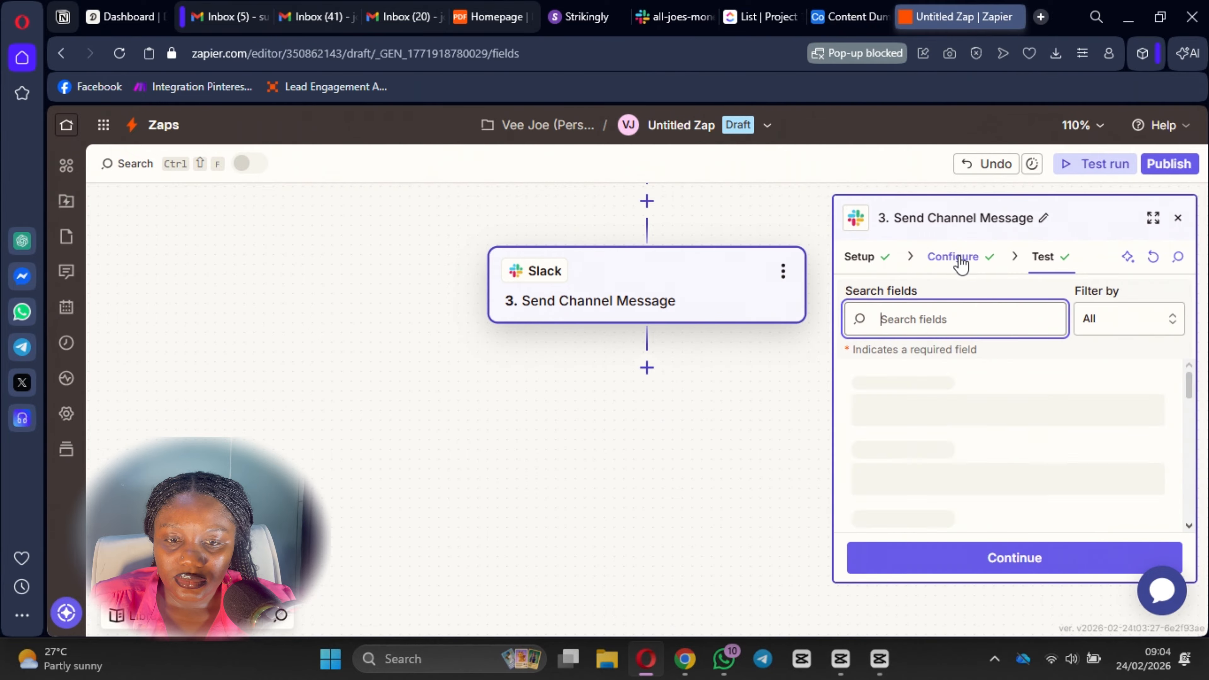
pyautogui.scroll(-5, 975, 450)
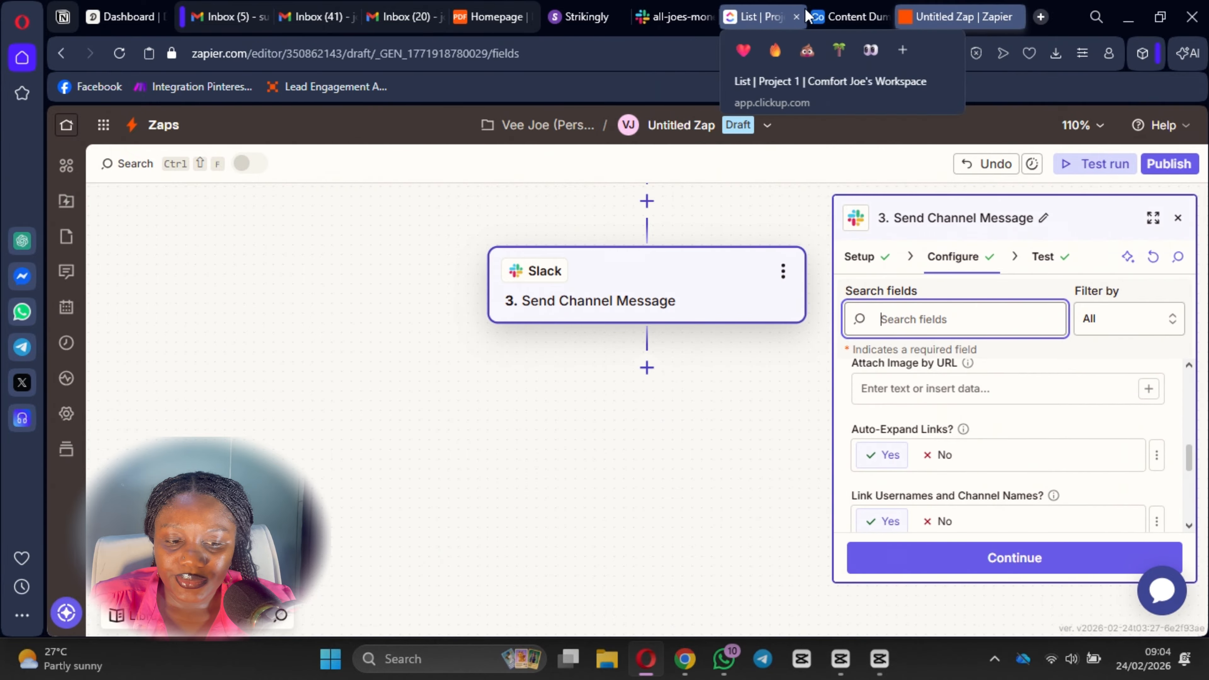
pyautogui.click(686, 18)
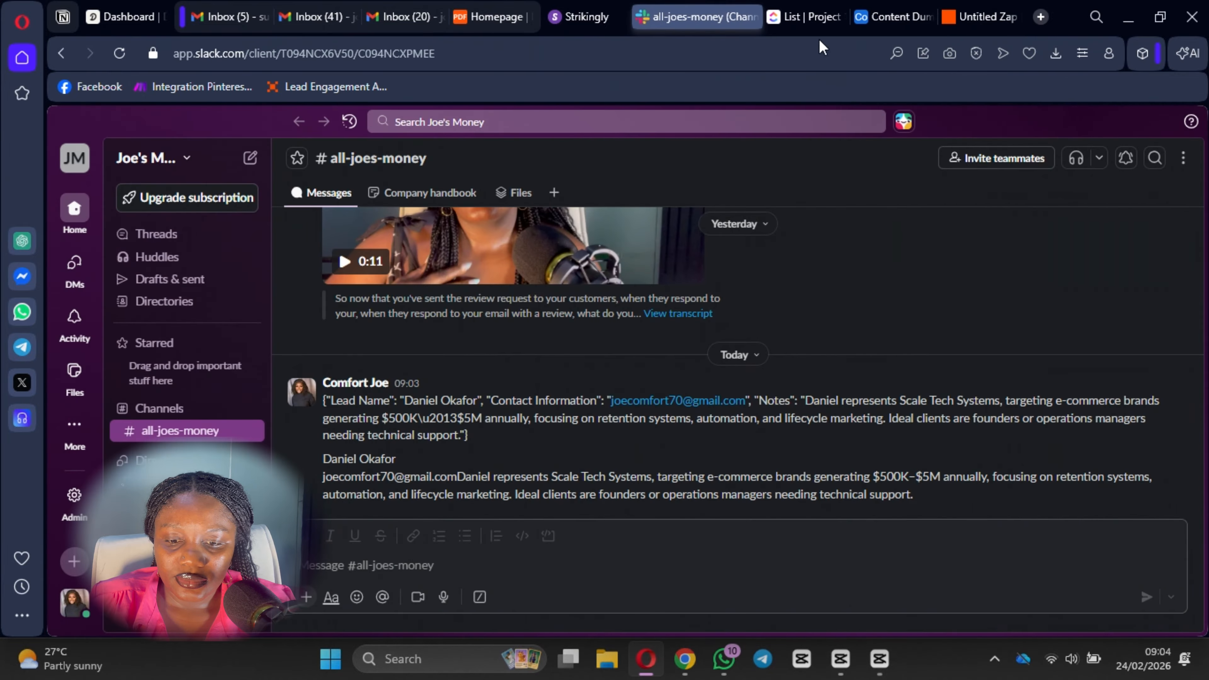
pyautogui.click(981, 18)
pyautogui.scroll(-3, 1000, 474)
pyautogui.scroll(-2, 1000, 474)
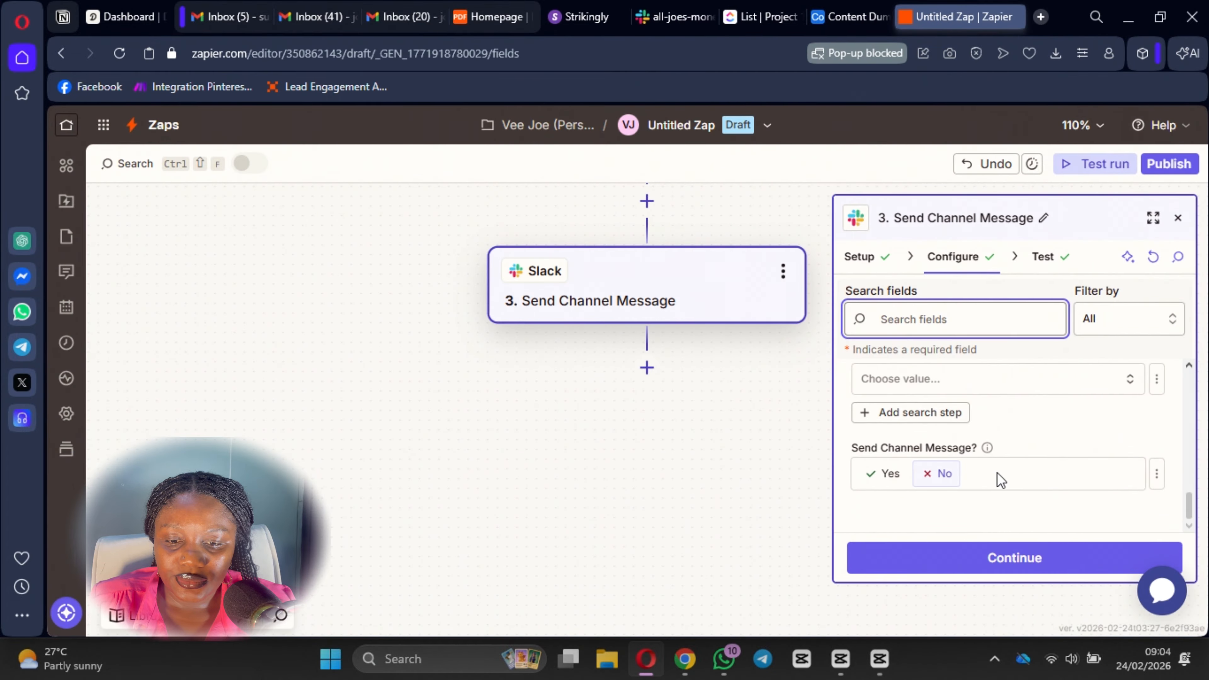
pyautogui.scroll(10, 997, 479)
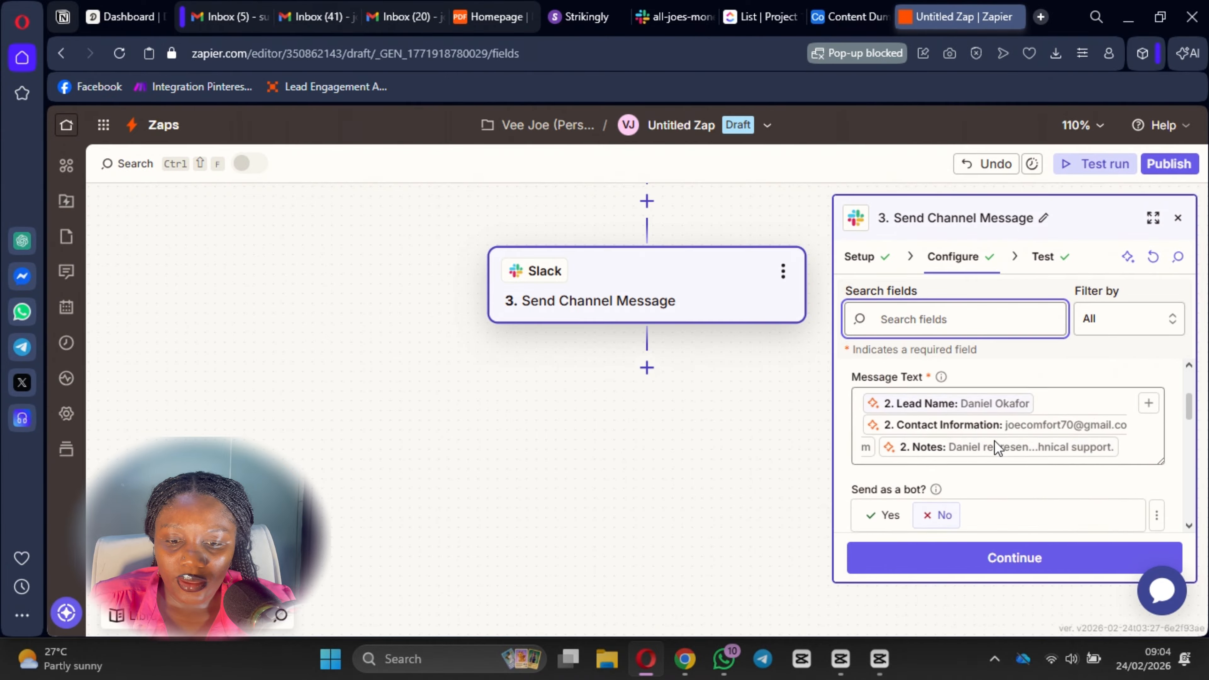
pyautogui.scroll(-1, 976, 419)
pyautogui.scroll(3, 945, 392)
pyautogui.click(867, 455)
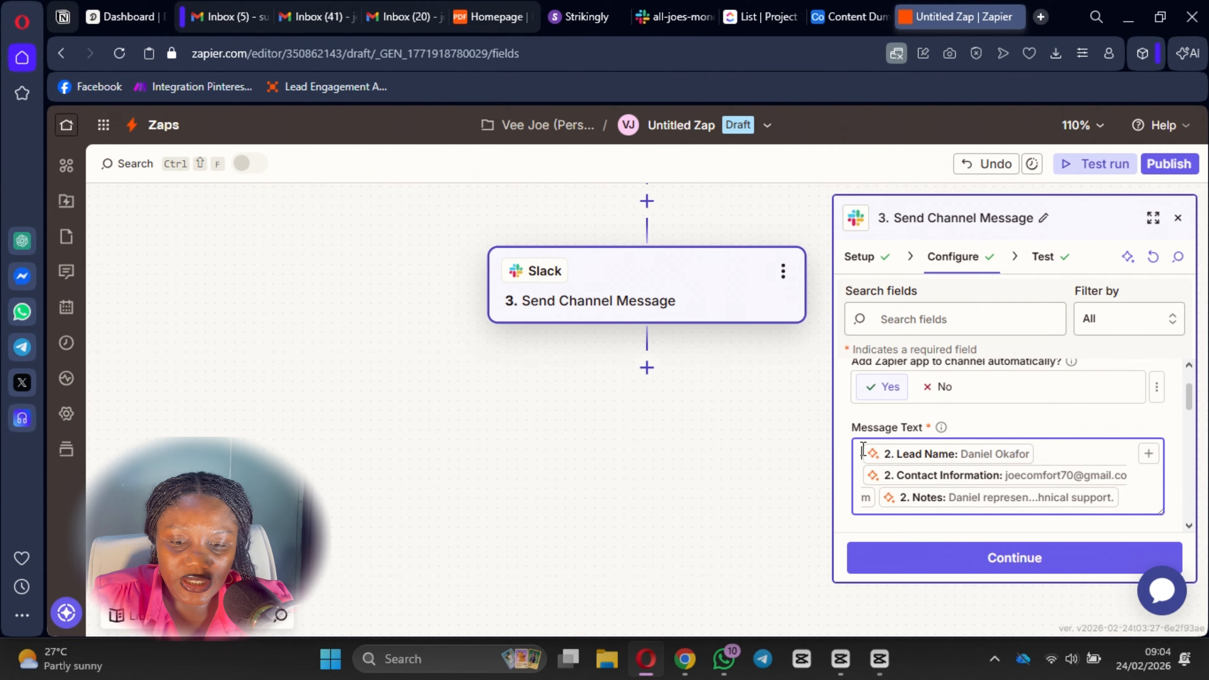
pyautogui.write('Lead Name:')
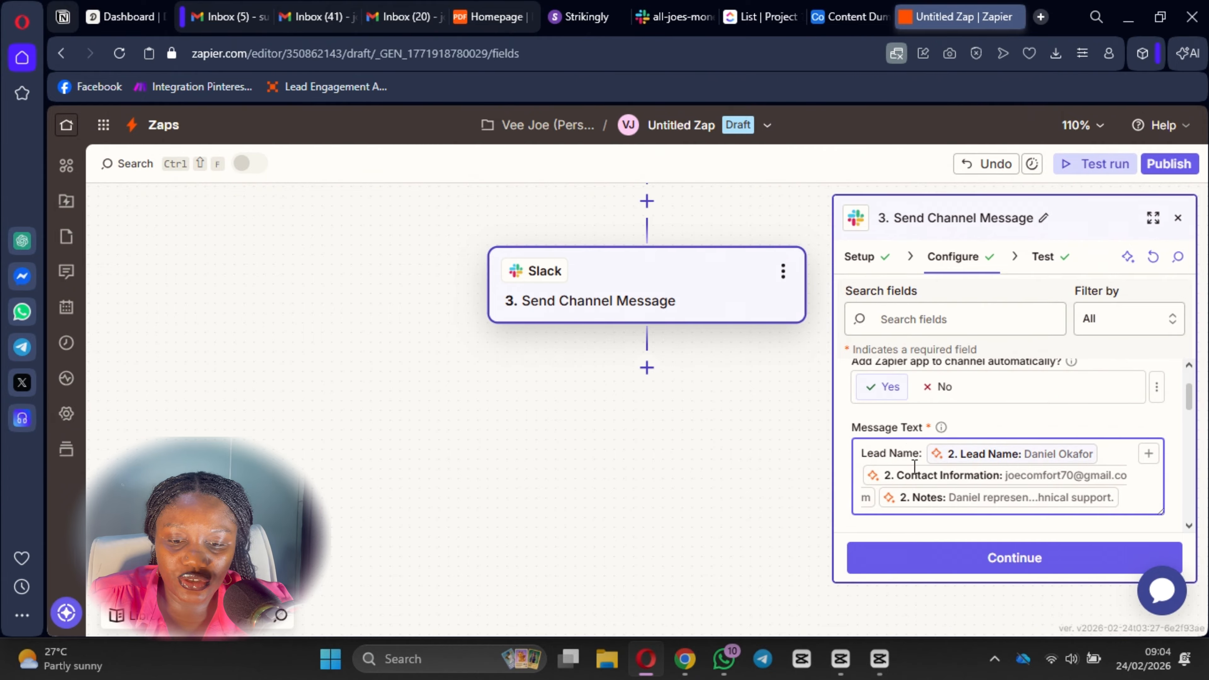
# Step: Add the label "Email Address:" directly before the Contact Information field, on its own line below the lead name
pyautogui.click(861, 474)
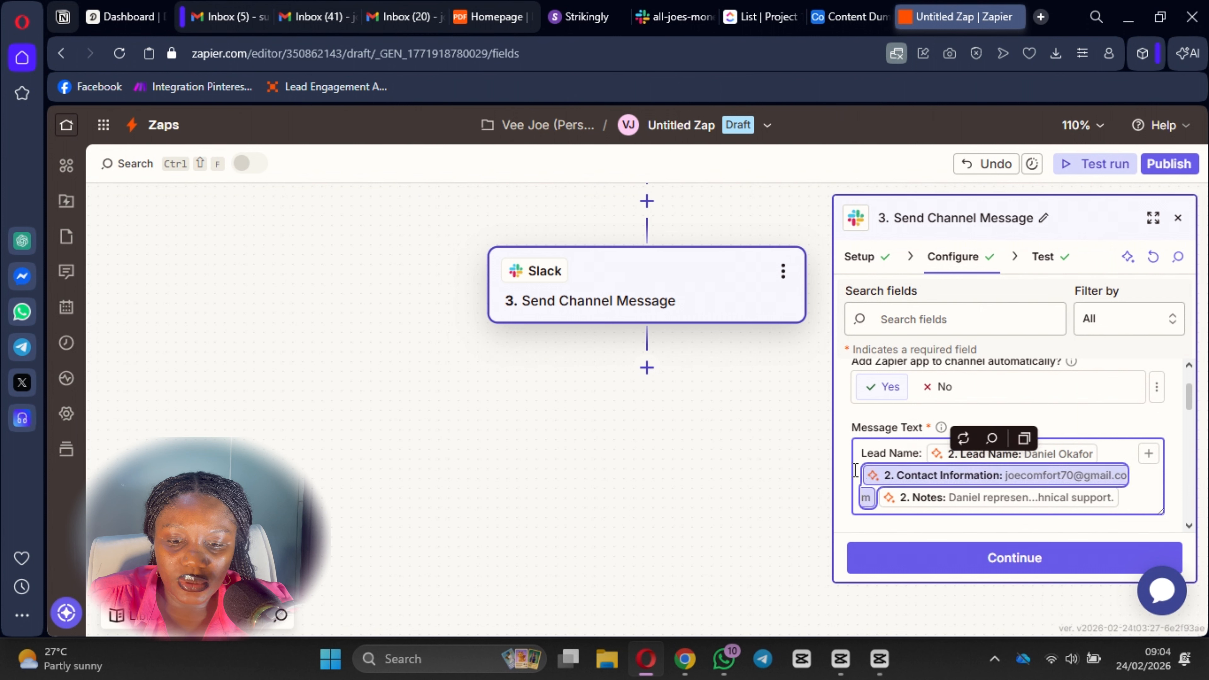
pyautogui.click(858, 475)
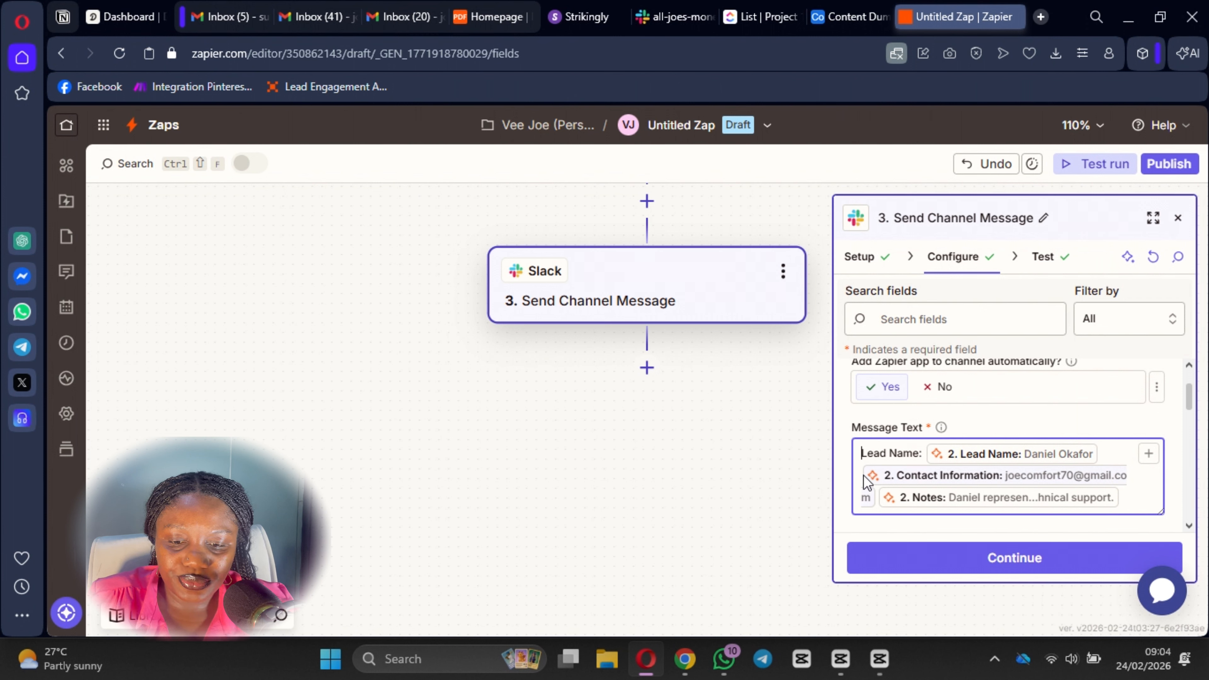
pyautogui.click(866, 479)
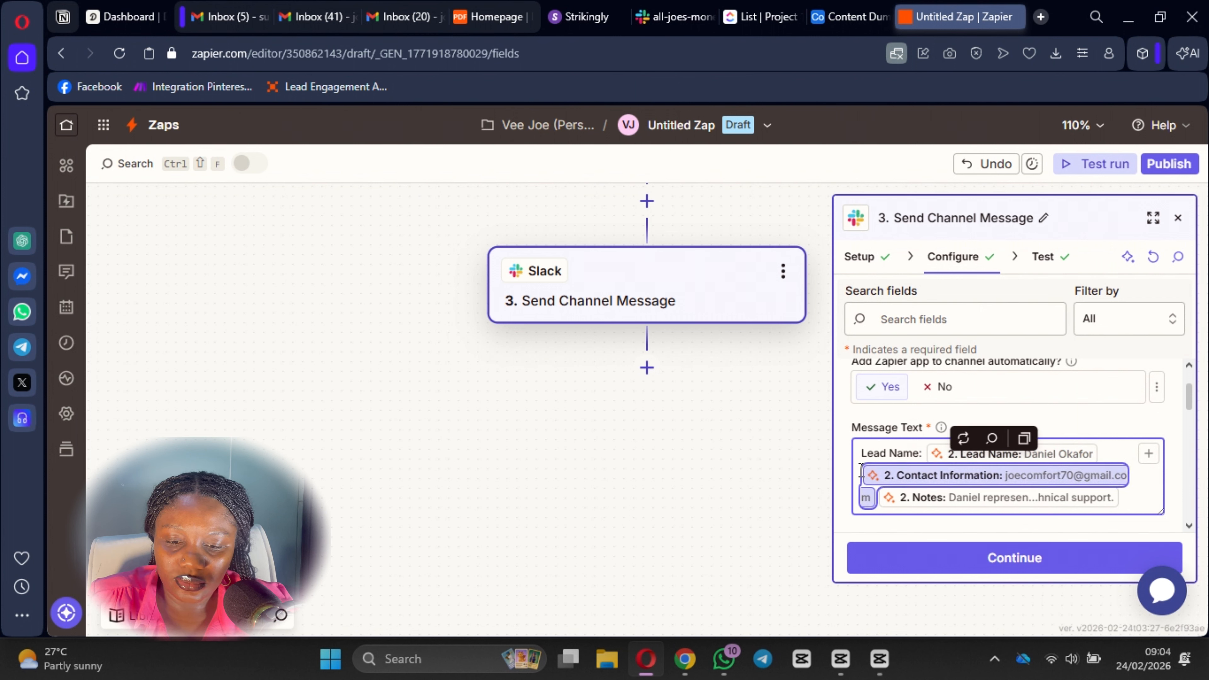
pyautogui.click(862, 471)
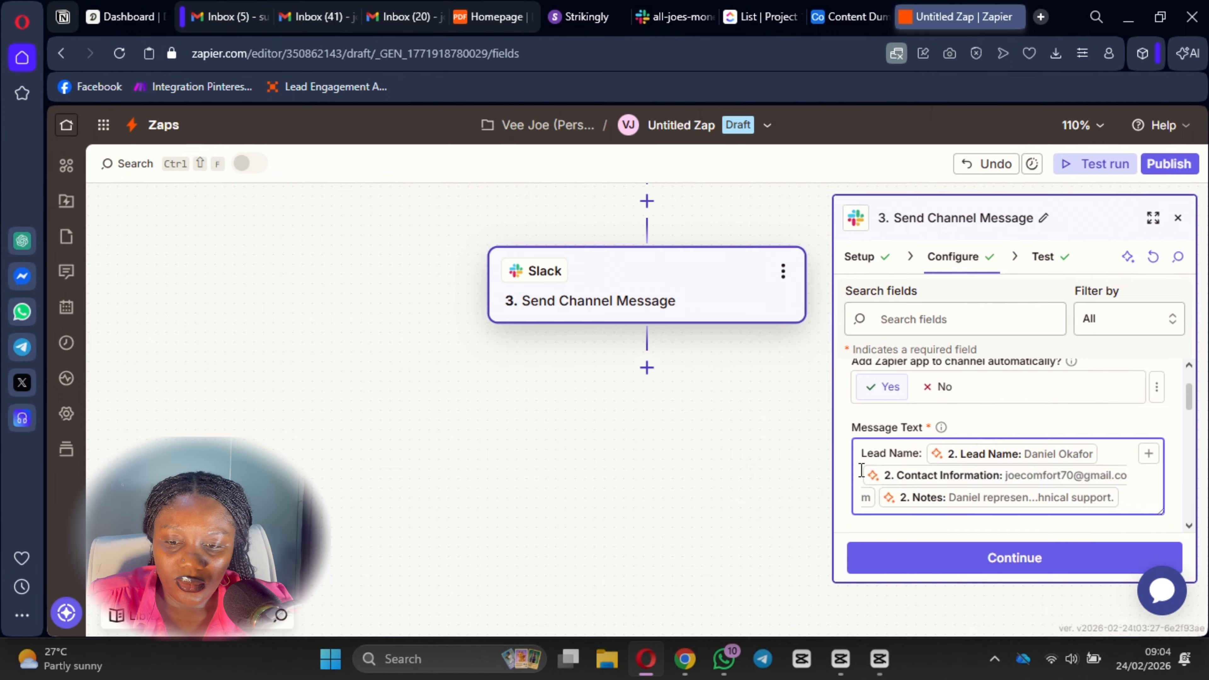
pyautogui.click(1112, 454)
pyautogui.press('Return')
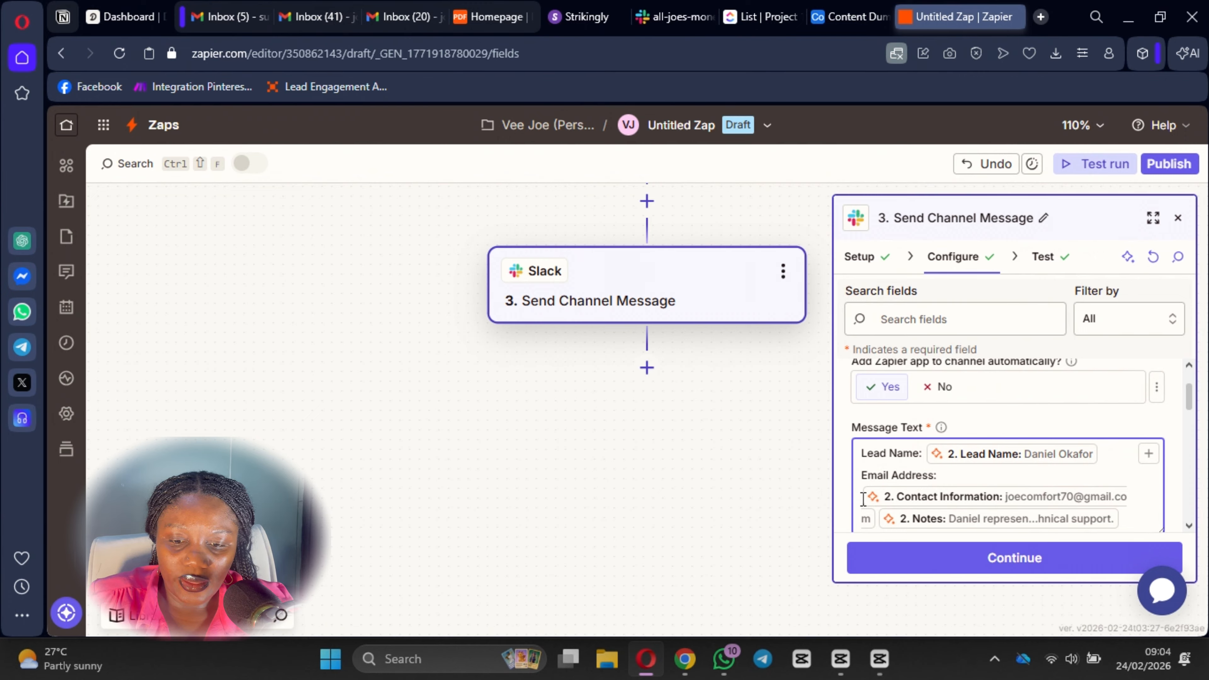
pyautogui.press('Delete')
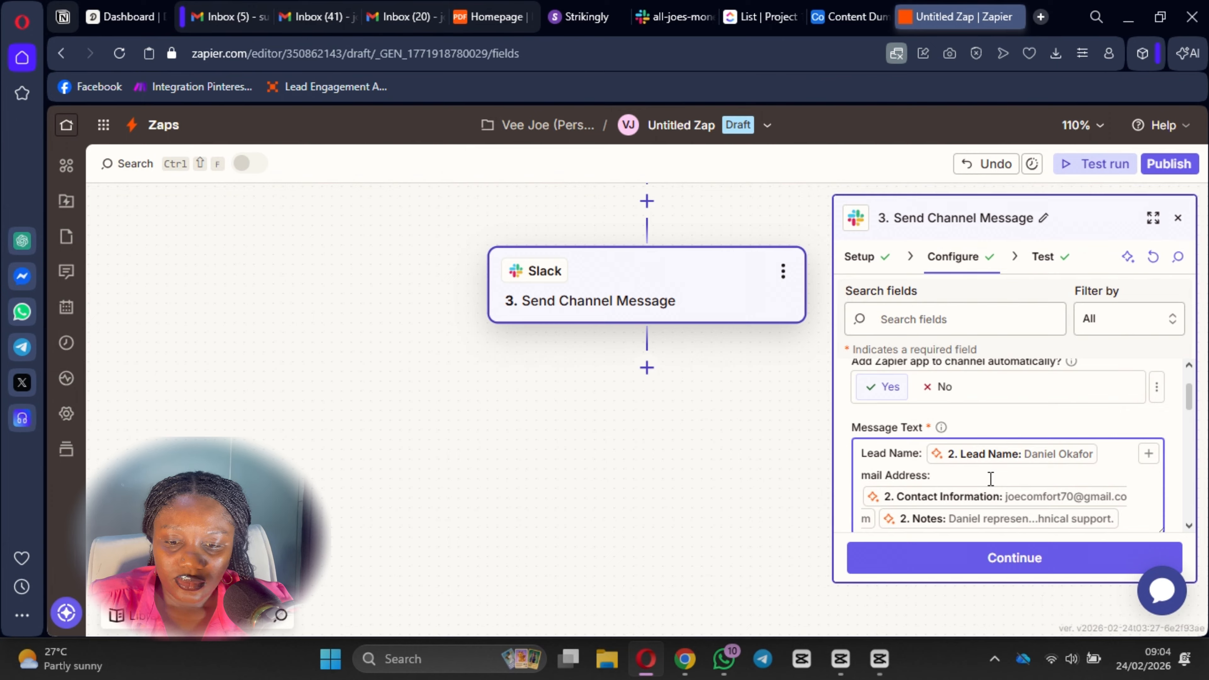
pyautogui.write('E')
pyautogui.click(981, 479)
pyautogui.press('Delete')
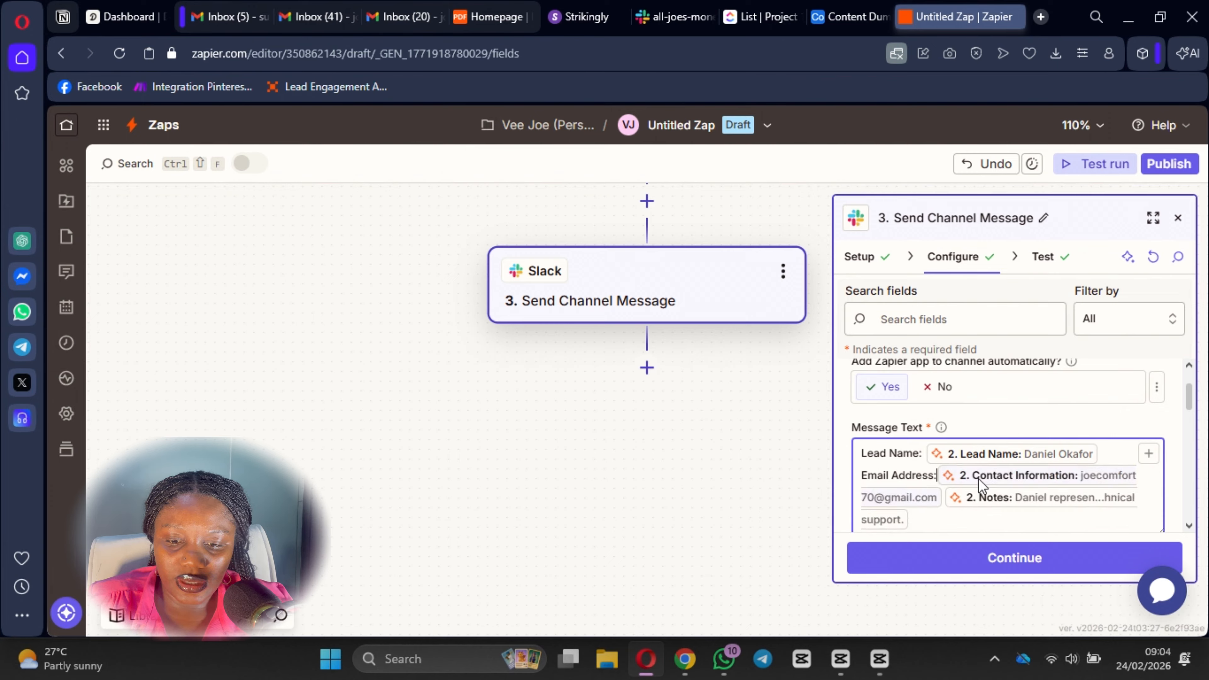
pyautogui.press('Home')
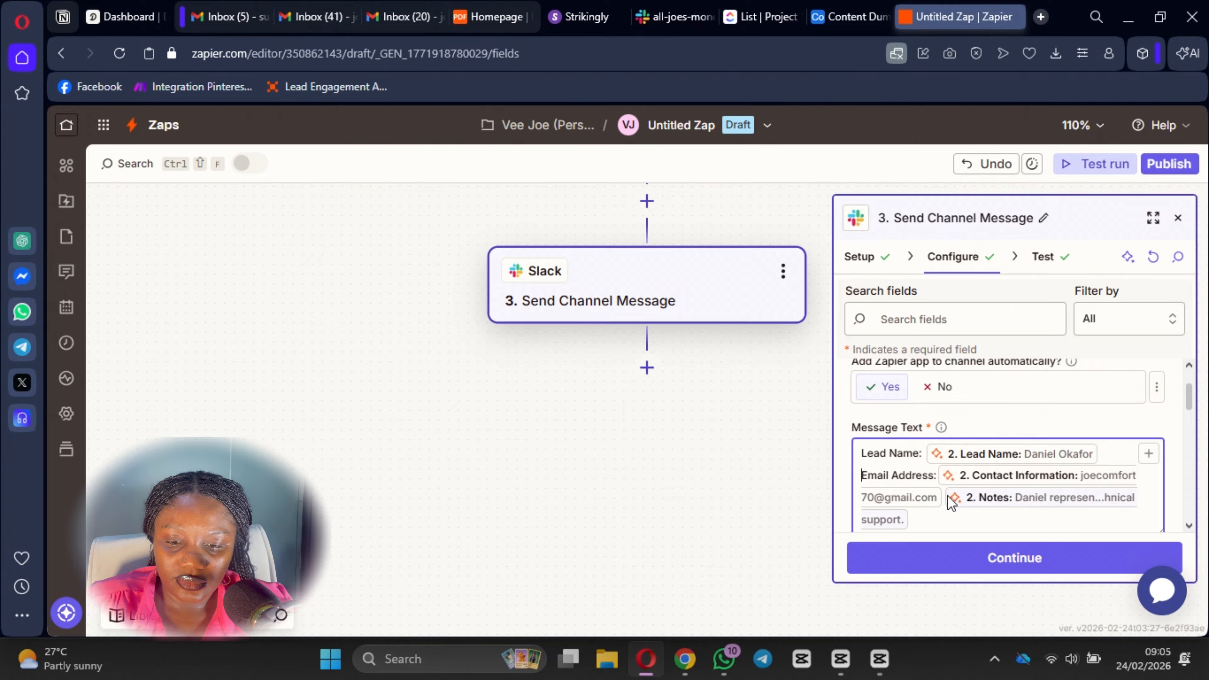
# Step: Replace the Notes field in the message text with the label "Notes:" on its own line below the email address
pyautogui.click(951, 496)
pyautogui.press('Delete')
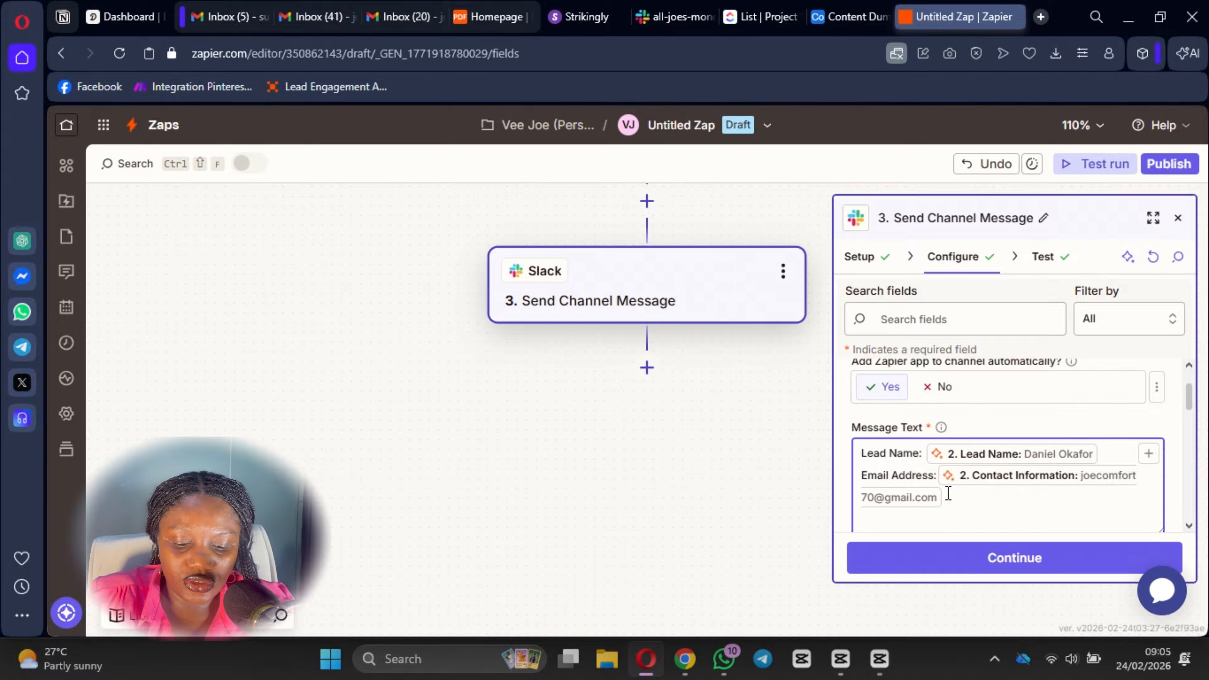
pyautogui.write('Notes')
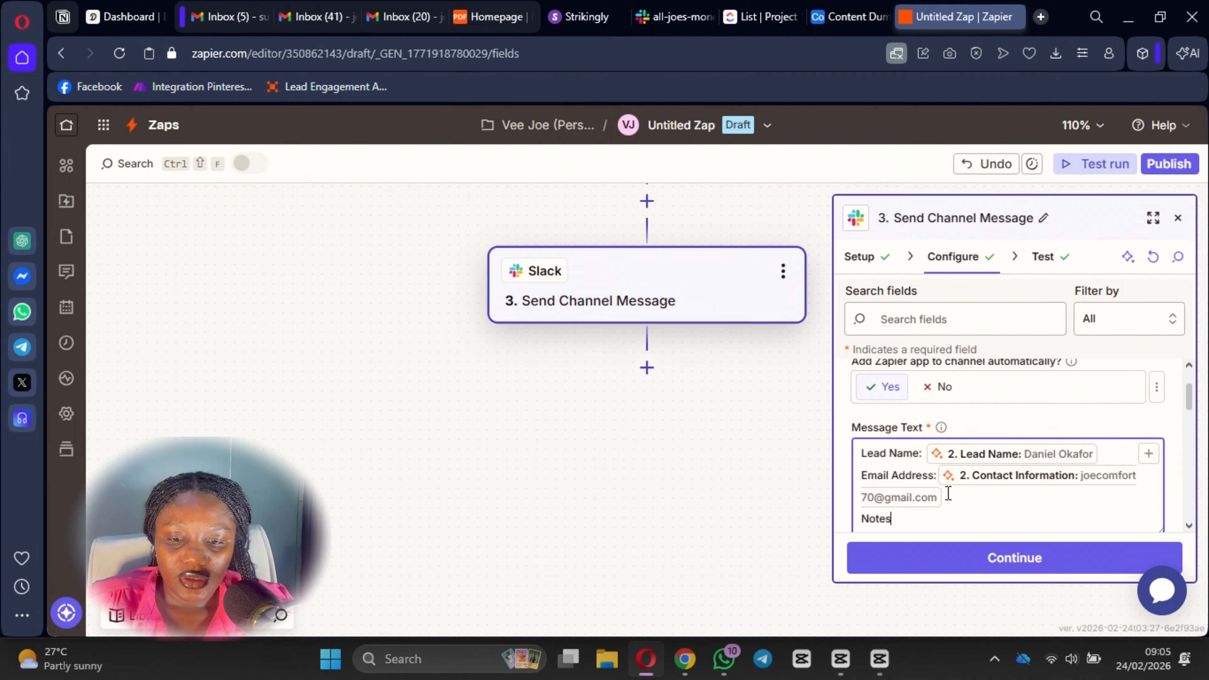
pyautogui.write(':')
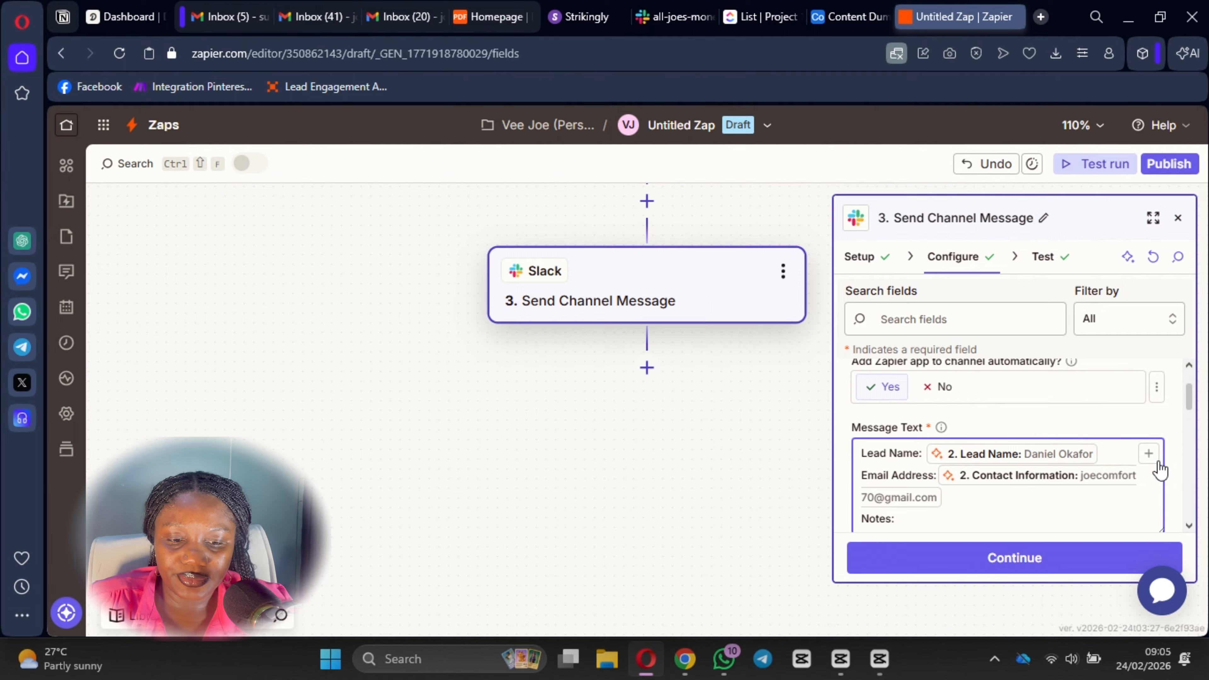
# Step: Insert the Notes output of Analyze and Return Data directly after the "Notes:" label in the message text
pyautogui.click(1149, 452)
pyautogui.scroll(-1, 661, 478)
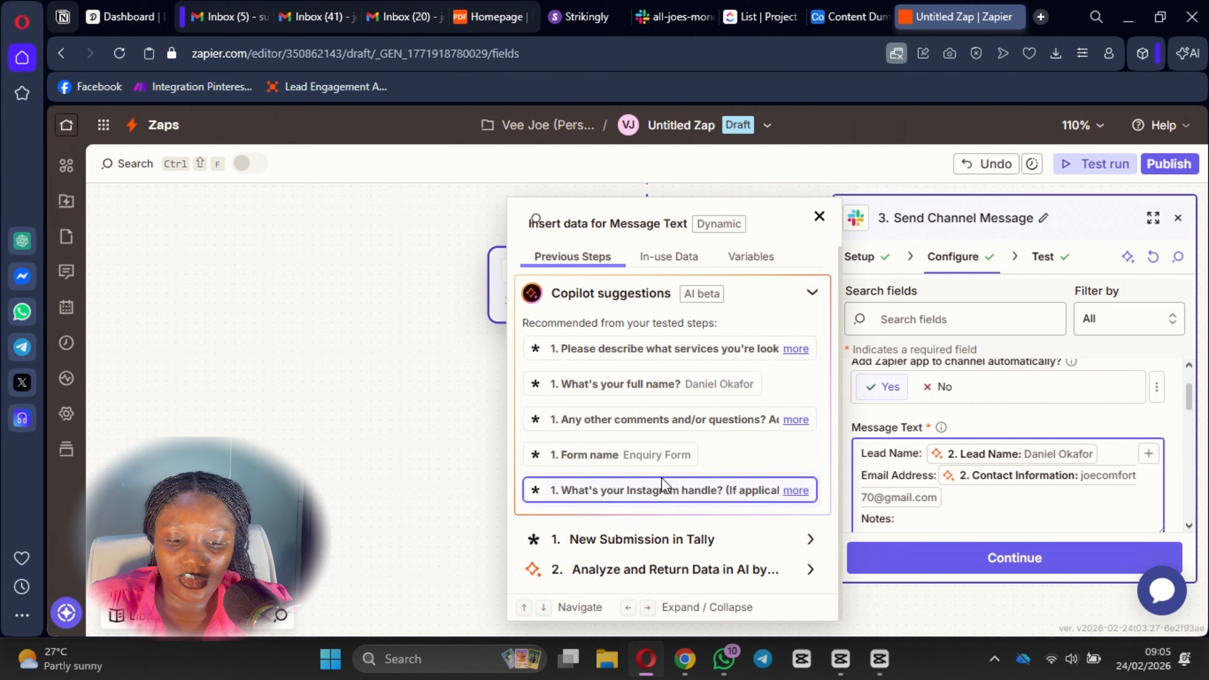
pyautogui.click(809, 572)
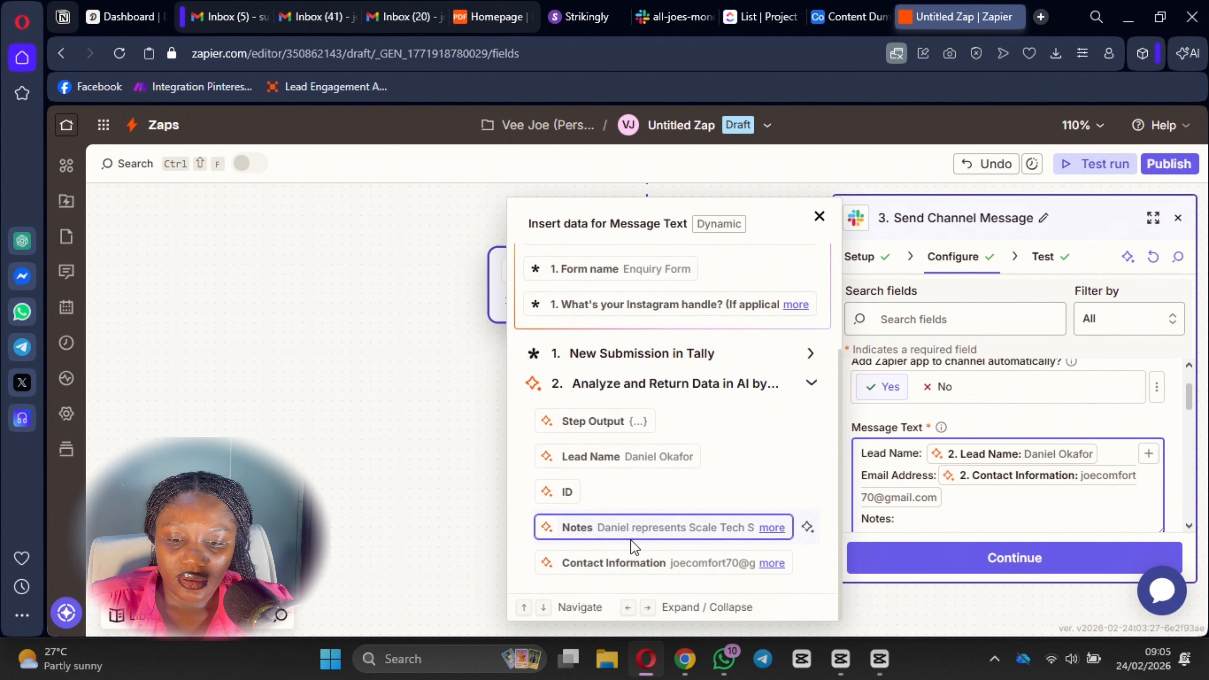
pyautogui.scroll(-3, 965, 478)
pyautogui.scroll(3, 934, 514)
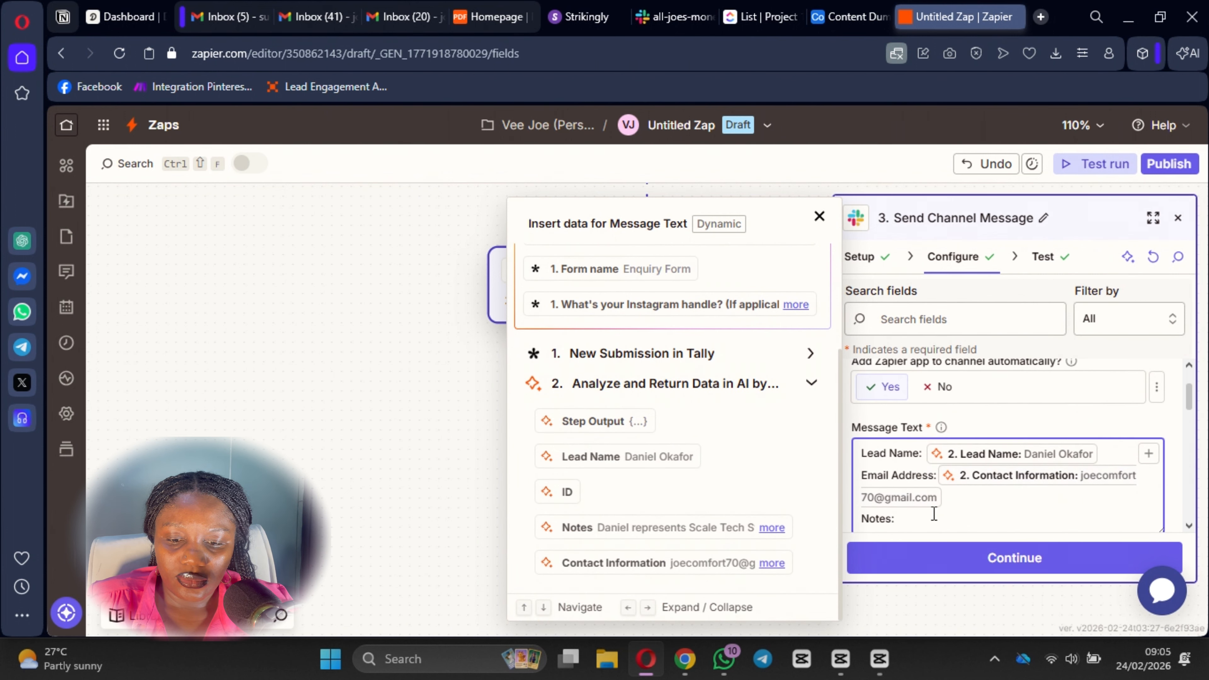
pyautogui.click(683, 529)
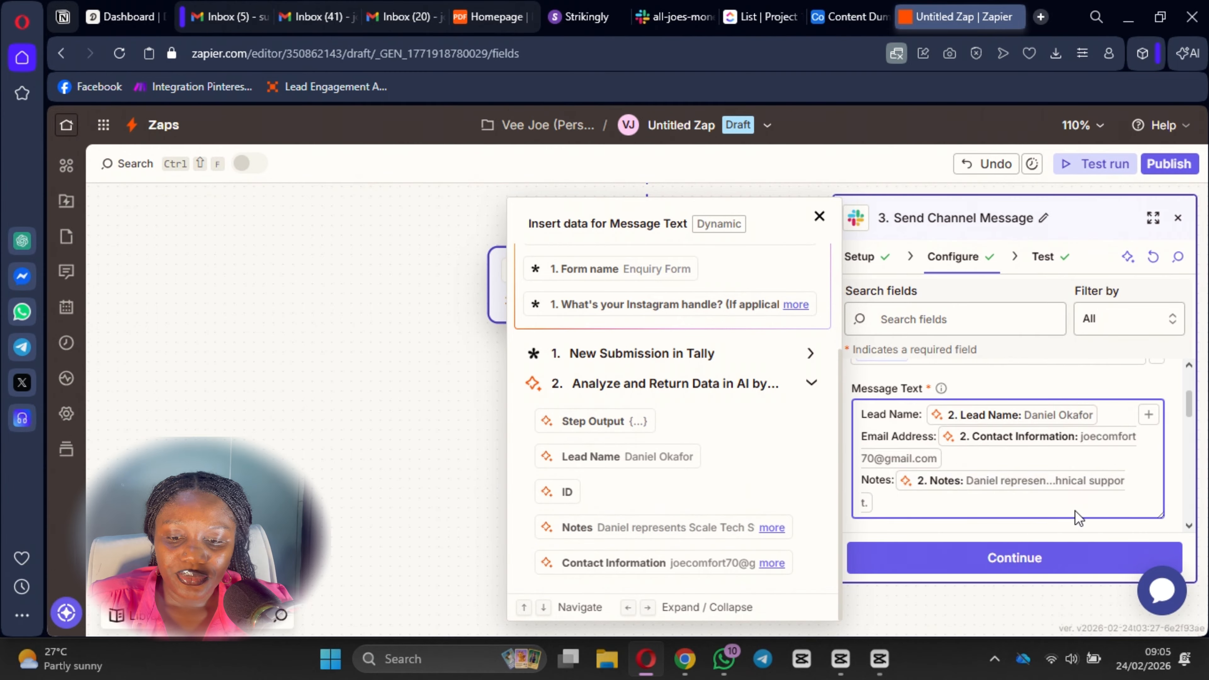
# Step: Test the Send Channel Message step with the labelled message text and check the new message in the Slack channel
pyautogui.scroll(-1, 1077, 516)
pyautogui.scroll(2, 970, 504)
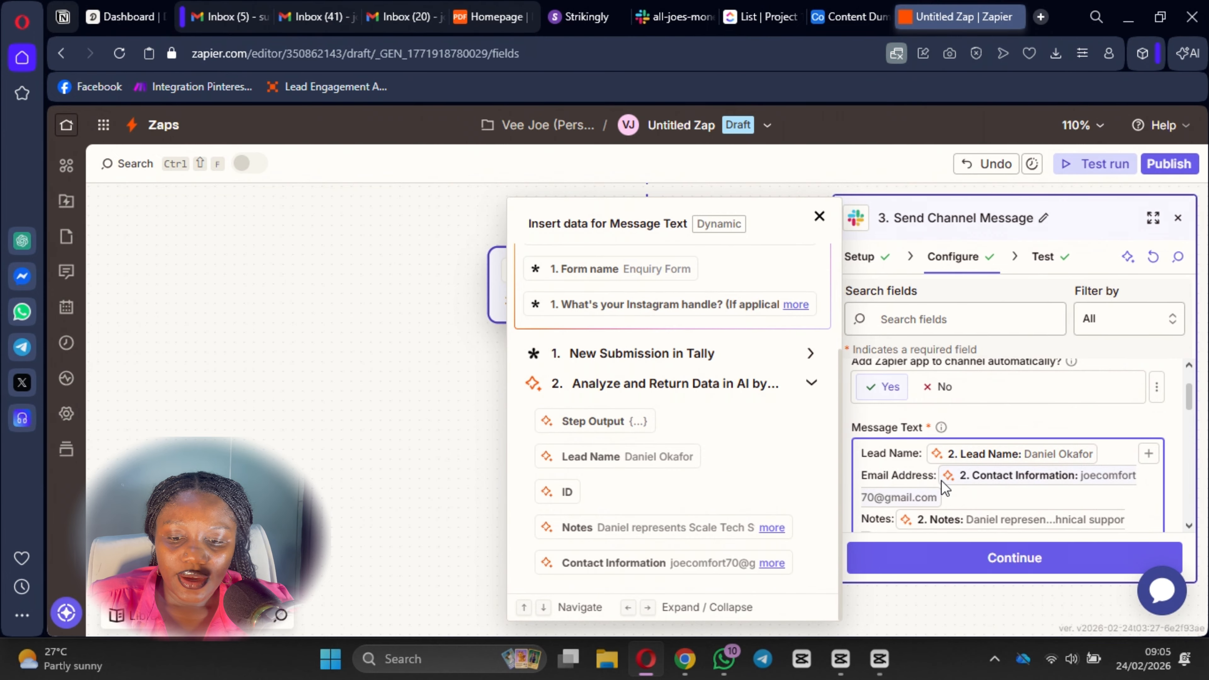
pyautogui.scroll(-4, 981, 495)
pyautogui.scroll(1, 995, 508)
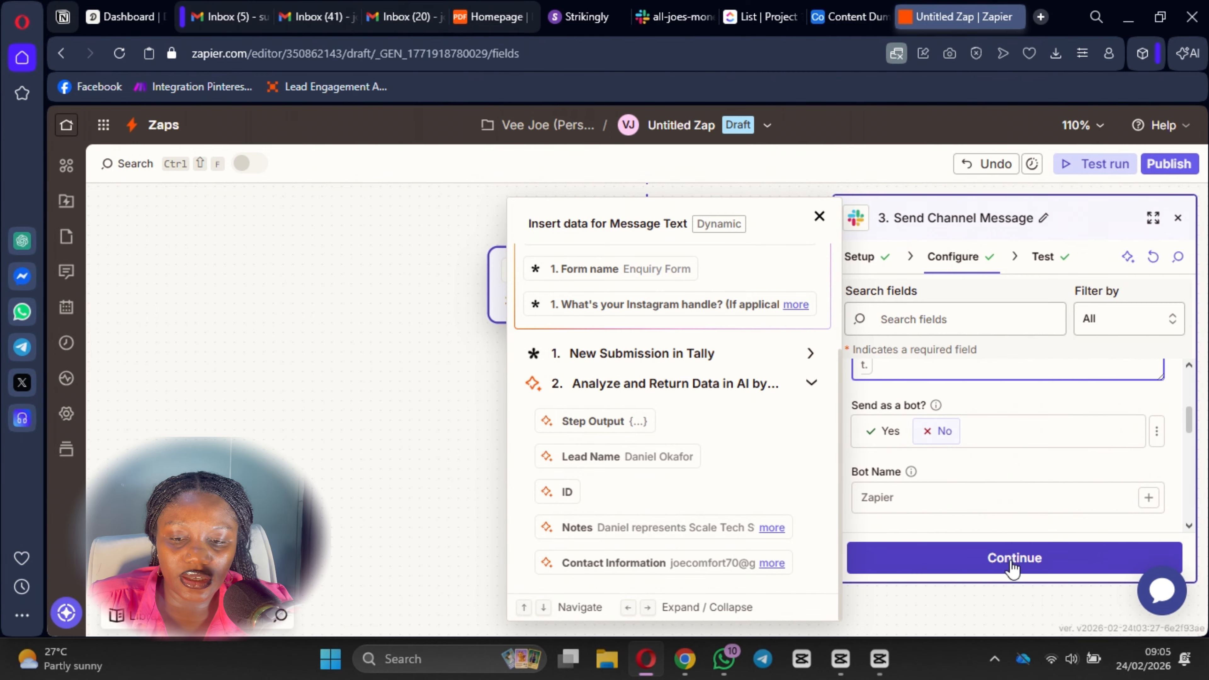
pyautogui.click(1006, 560)
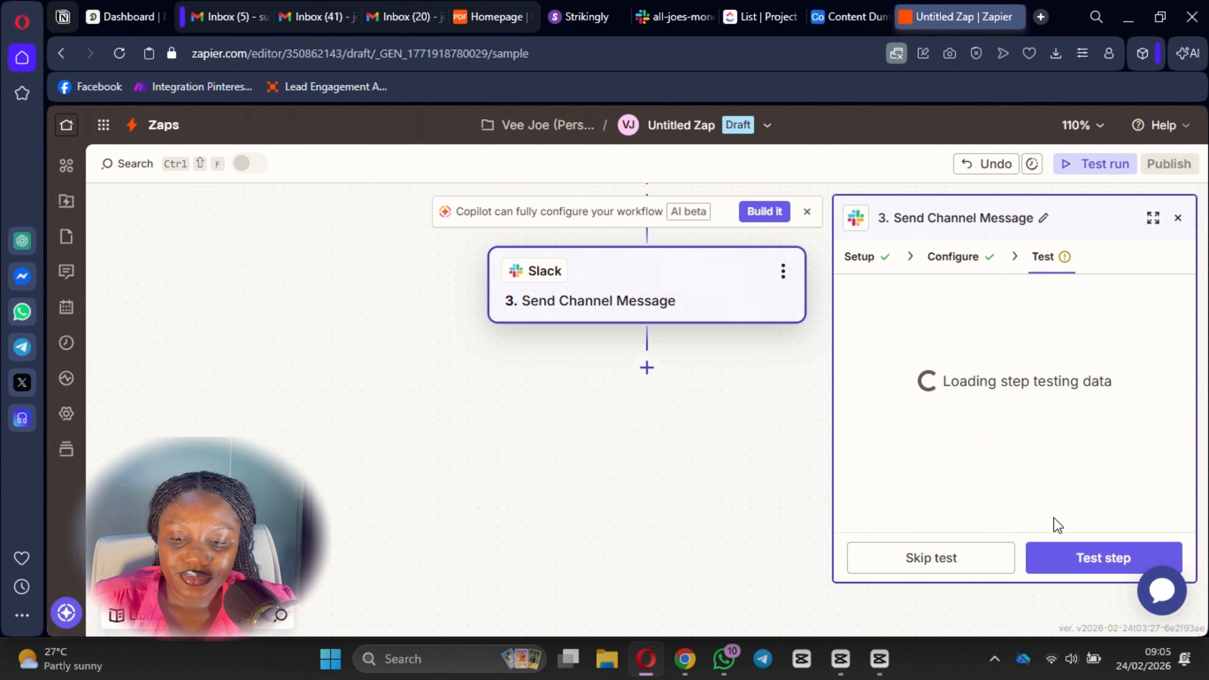
pyautogui.click(1087, 563)
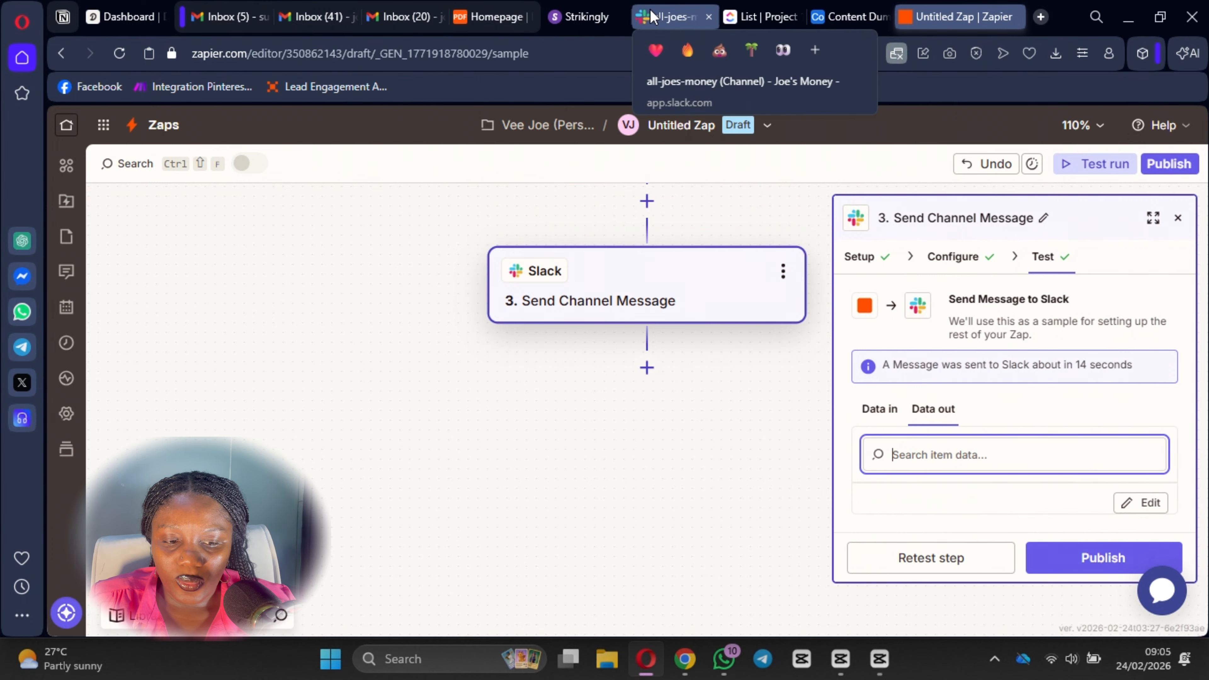
pyautogui.click(676, 17)
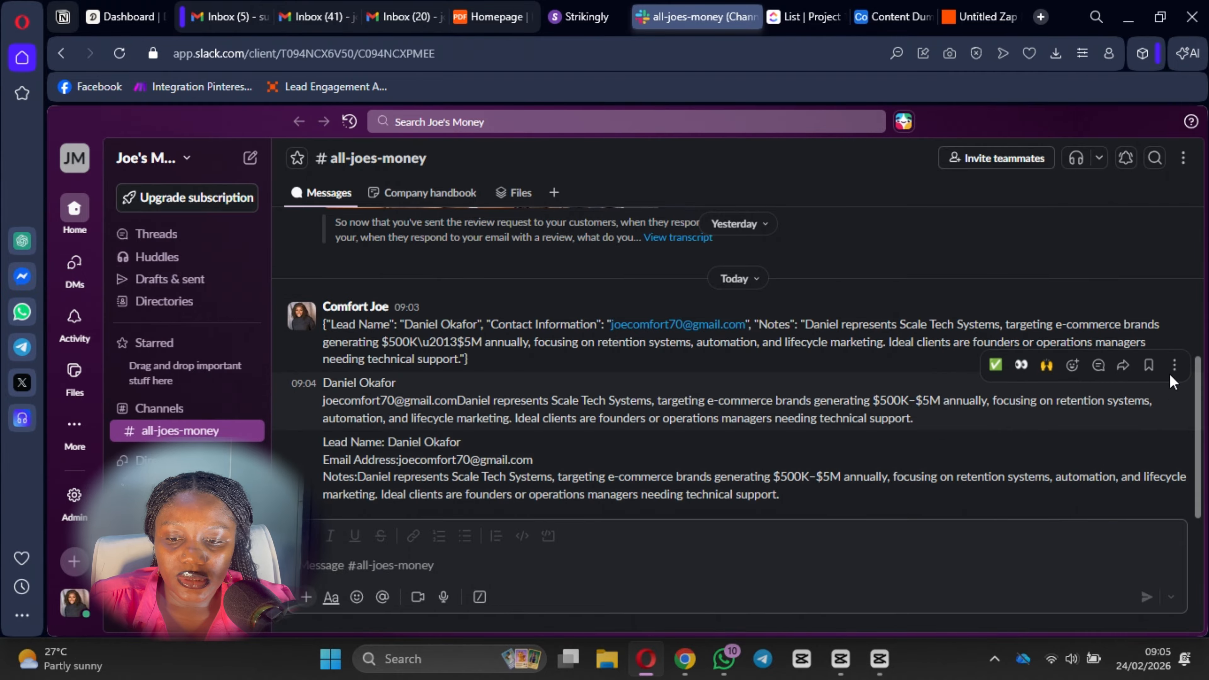
# Step: Delete the two earlier test messages, sent at 09:04 and 09:03, from the all-joes-money channel
pyautogui.click(1175, 365)
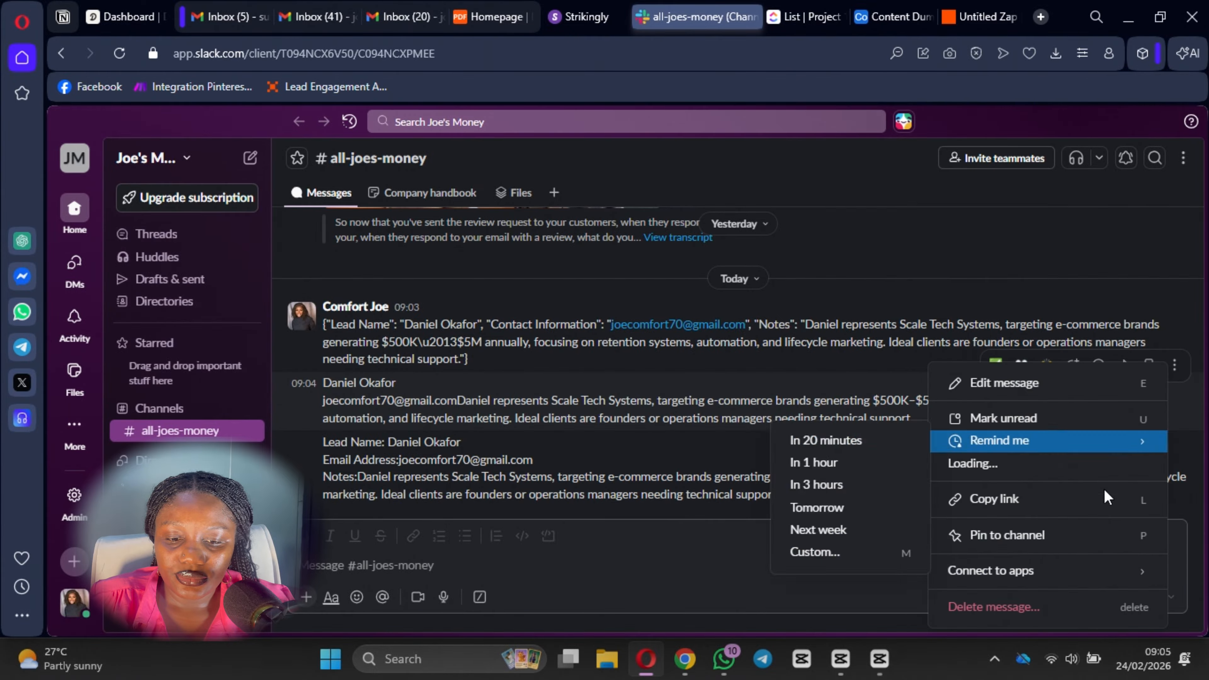
pyautogui.click(1038, 604)
pyautogui.click(783, 484)
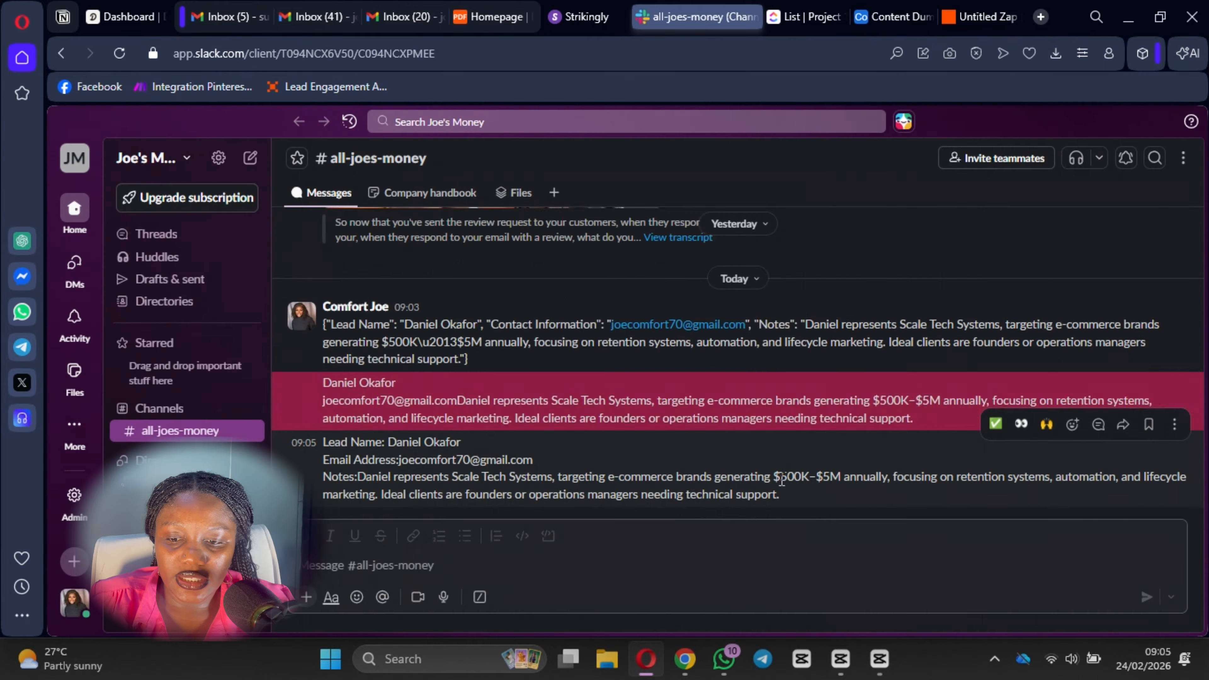
pyautogui.click(1175, 358)
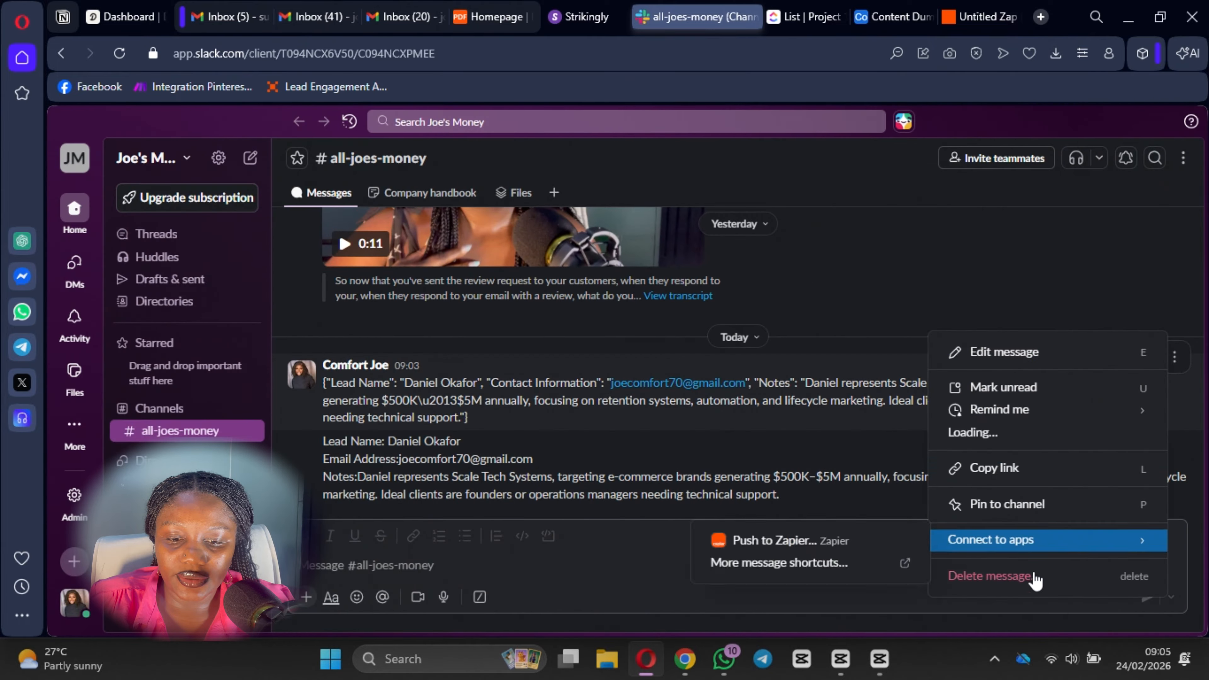
pyautogui.click(1031, 576)
pyautogui.click(783, 485)
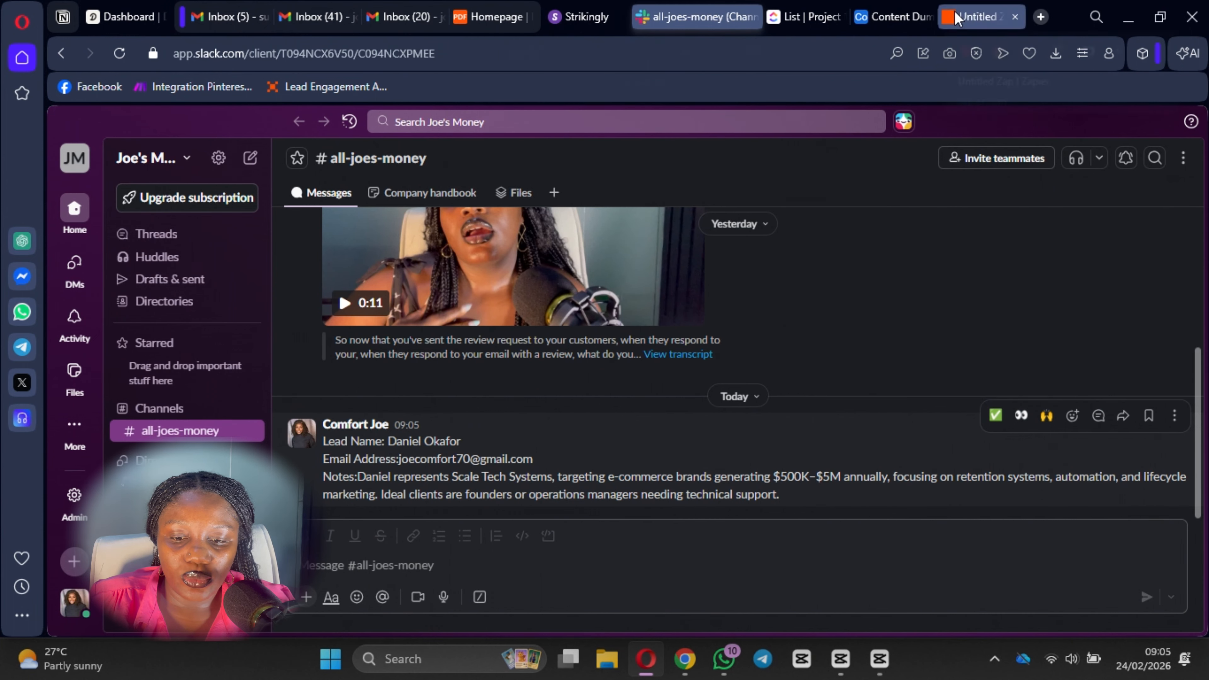
# Step: Switch back to the Zapier editor, publish the Zap and dismiss the publish dialog
pyautogui.click(976, 18)
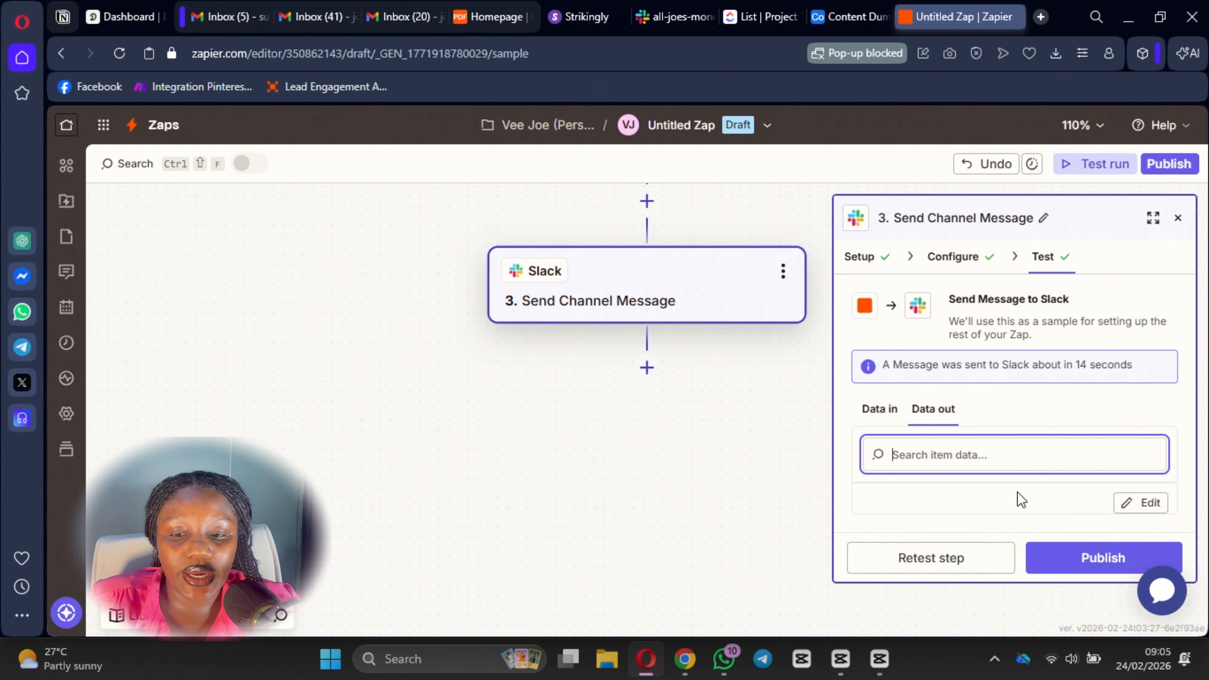
pyautogui.scroll(8, 707, 441)
pyautogui.scroll(-4, 707, 440)
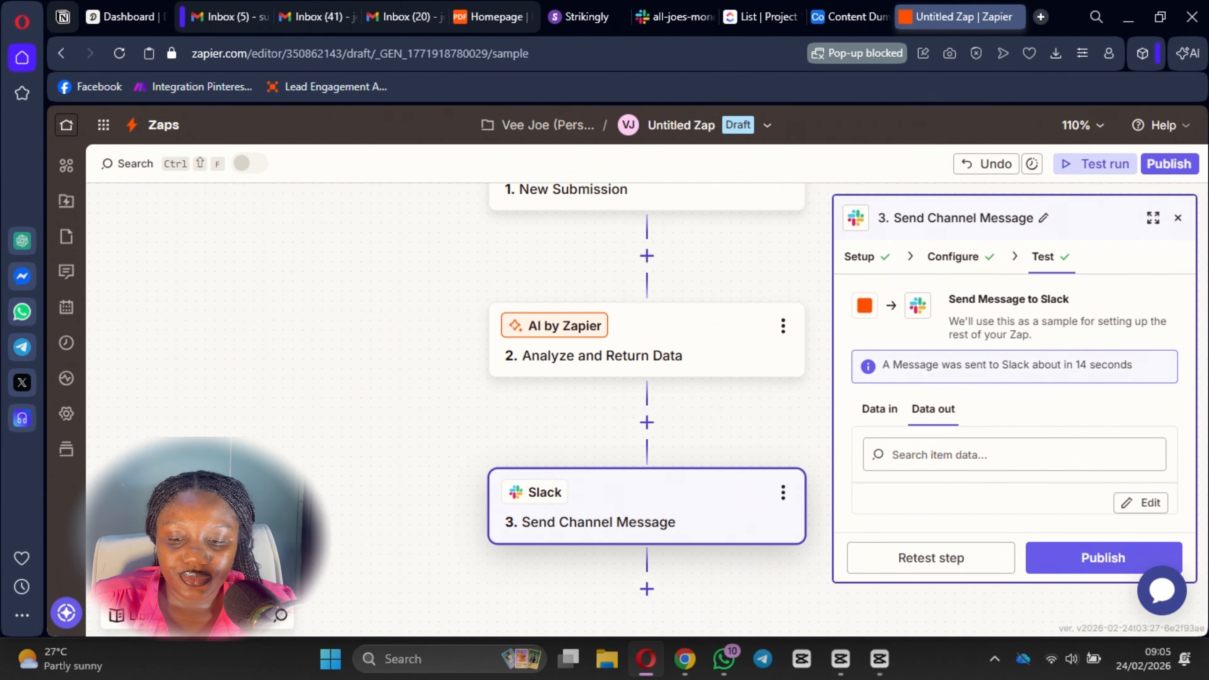
pyautogui.click(1073, 562)
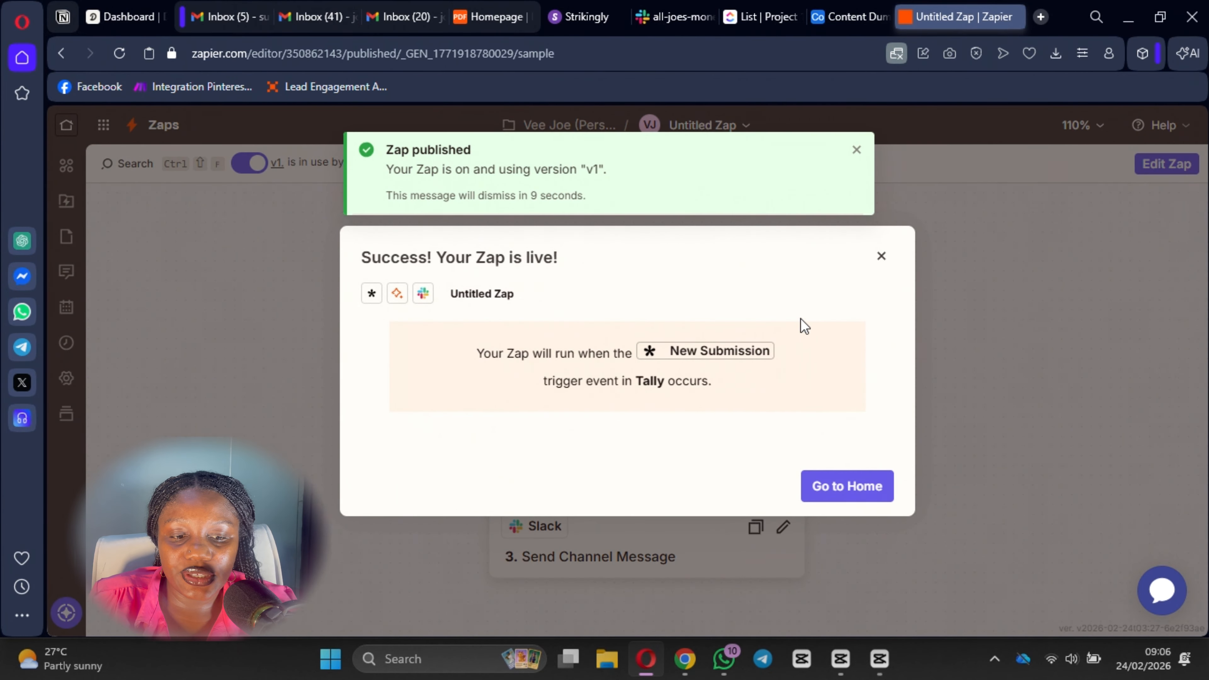
pyautogui.click(884, 255)
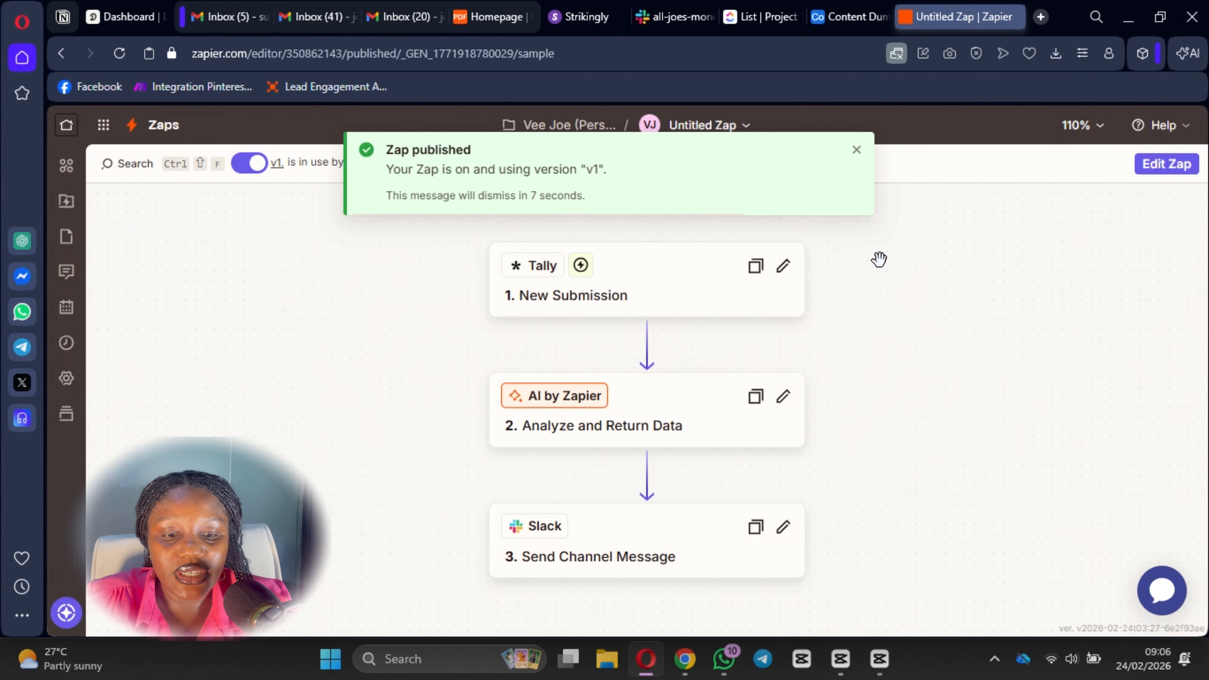